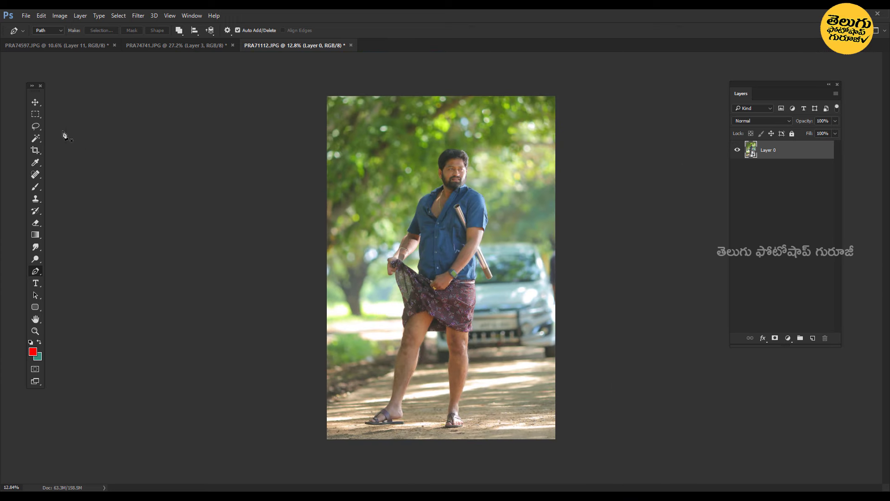
# Step: Zoom in on the man's sandals with the Pen tool ready to trace his outline
pyautogui.click(41, 101)
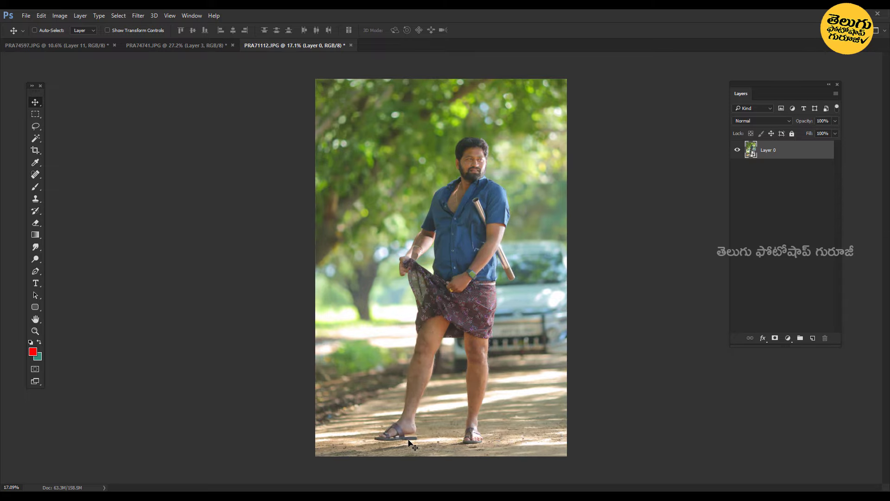
pyautogui.scroll(5, 408, 435)
pyautogui.scroll(2, 410, 445)
pyautogui.scroll(1, 411, 445)
pyautogui.scroll(1, 410, 445)
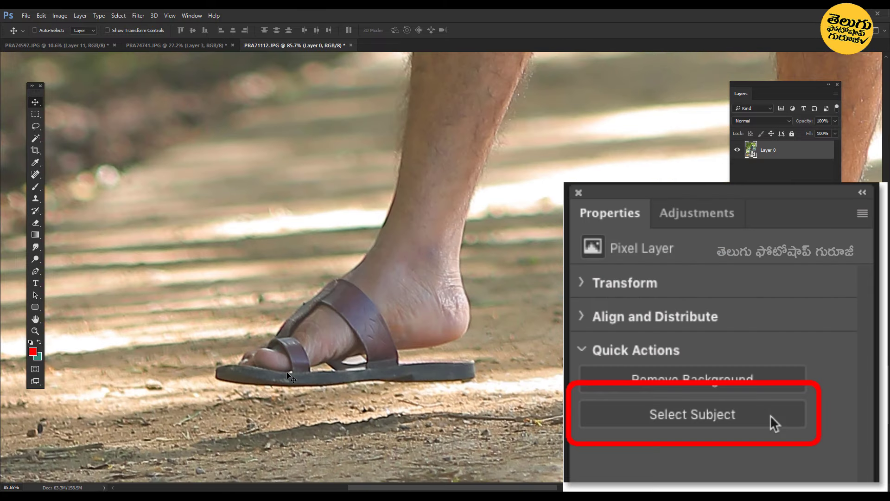
pyautogui.press('p')
pyautogui.scroll(3, 248, 419)
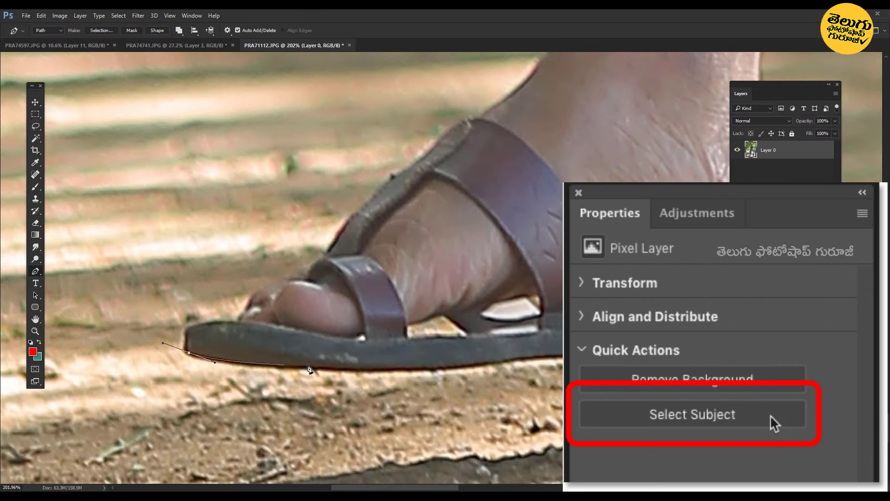
pyautogui.moveTo(434, 367); pyautogui.dragTo(191, 385)
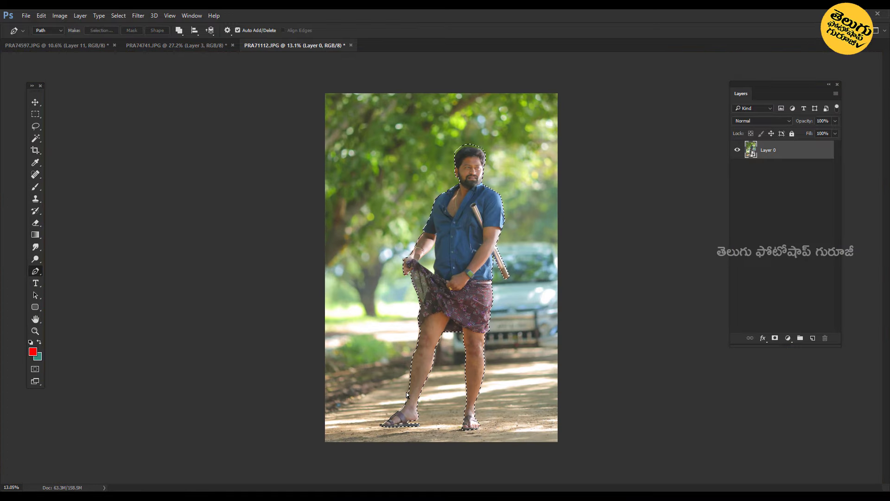
# Step: Copy the figure to Layer 1, mask Layer 0 with its outline, and hide Layer 1
pyautogui.hotkey('ctrl', 'j')
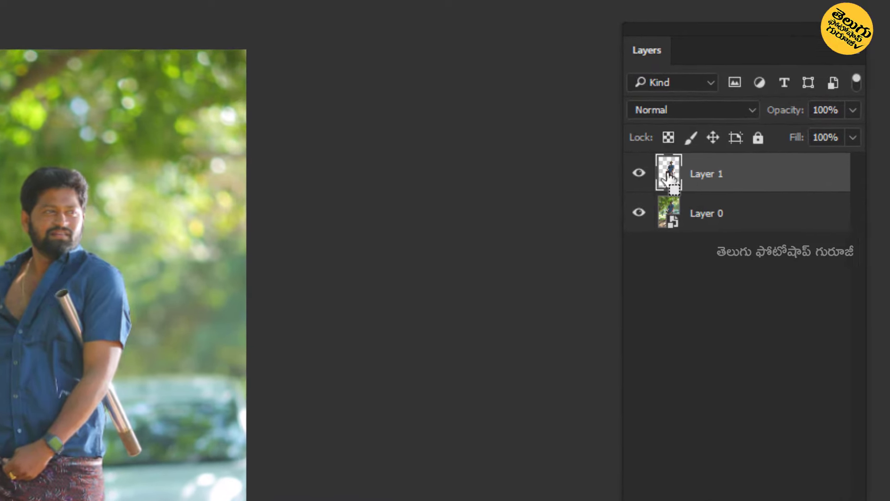
pyautogui.moveTo(668, 172); pyautogui.dragTo(668, 207)
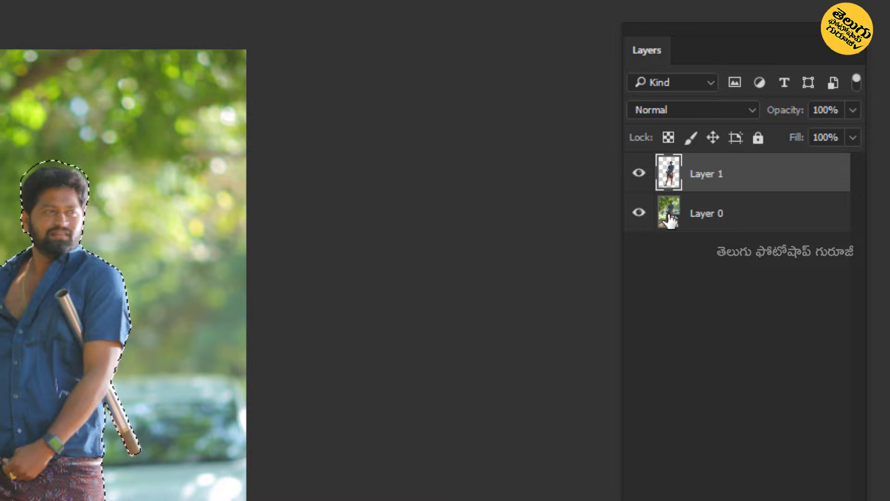
pyautogui.click(669, 218)
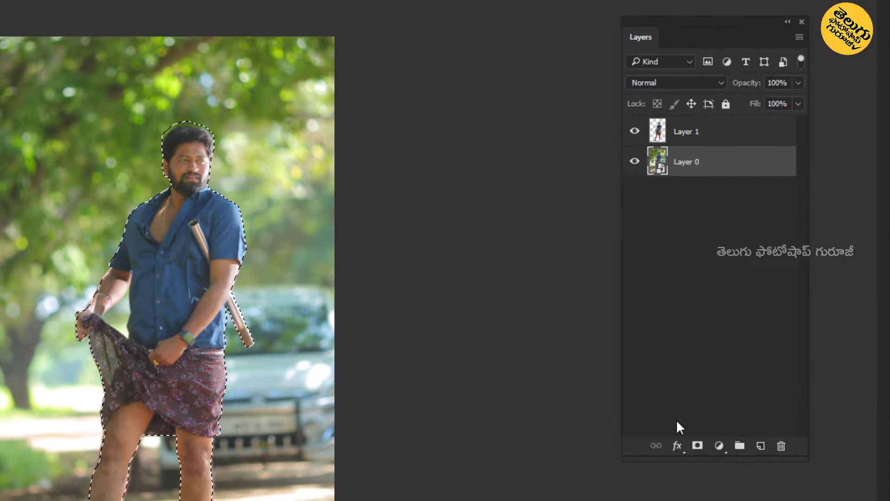
pyautogui.click(698, 446)
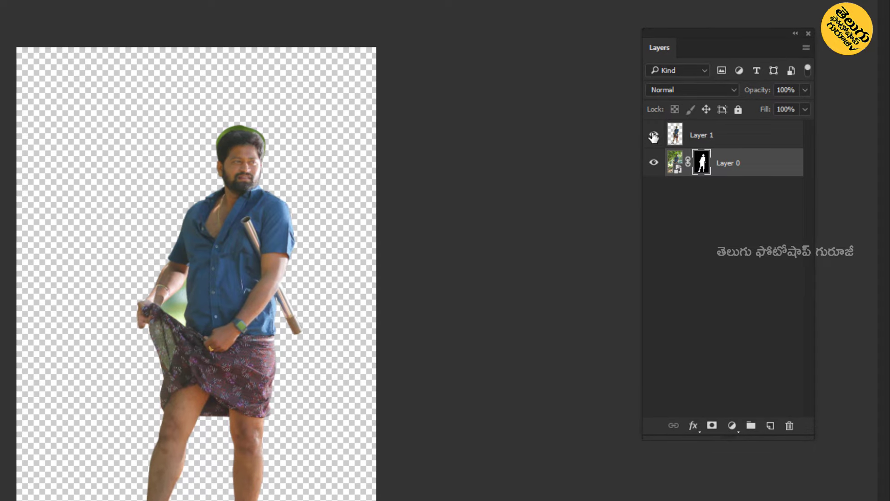
pyautogui.click(659, 137)
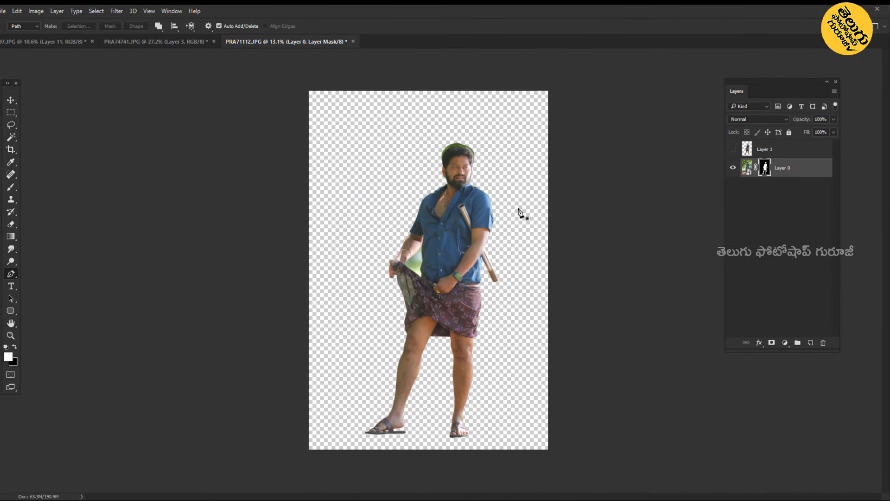
# Step: Trace the green gap between the man's arm and shirt into a selection
pyautogui.scroll(2, 459, 220)
pyautogui.scroll(2, 459, 219)
pyautogui.scroll(3, 431, 246)
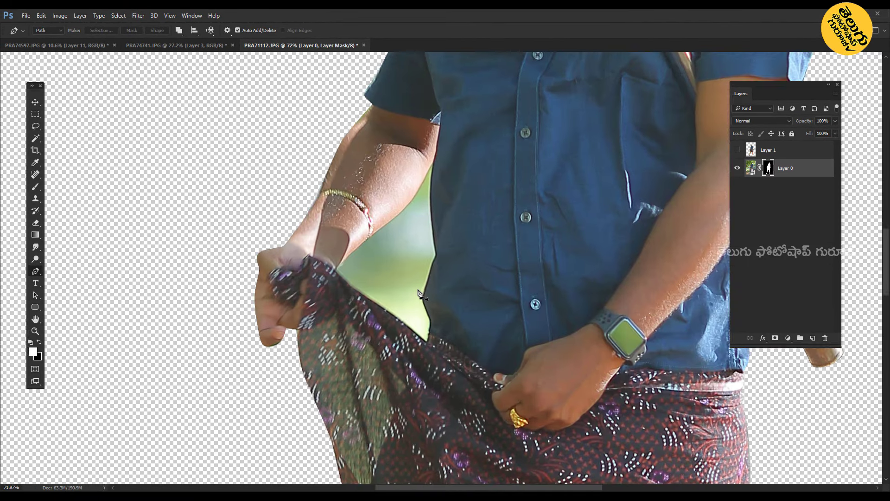
pyautogui.scroll(5, 403, 273)
pyautogui.scroll(5, 486, 195)
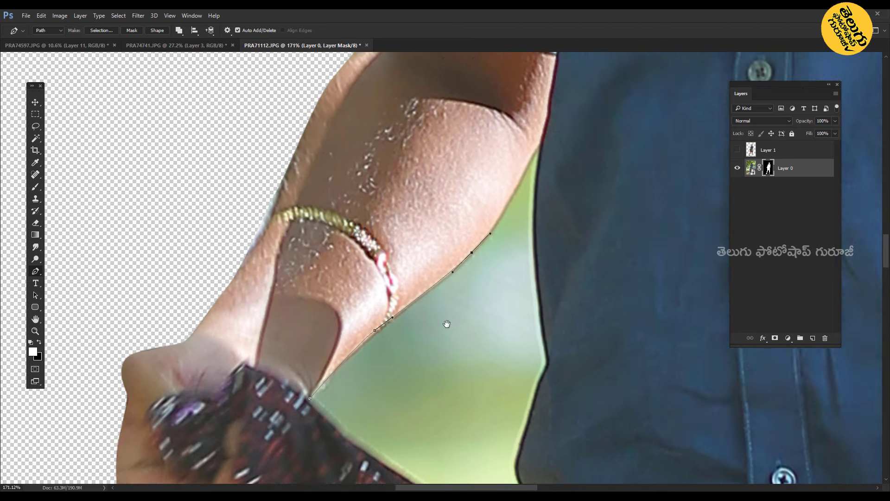
pyautogui.hscroll(3, 415, 302)
pyautogui.moveTo(471, 274); pyautogui.dragTo(480, 262)
pyautogui.click(477, 407)
pyautogui.click(483, 455)
pyautogui.moveTo(483, 417); pyautogui.dragTo(444, 140)
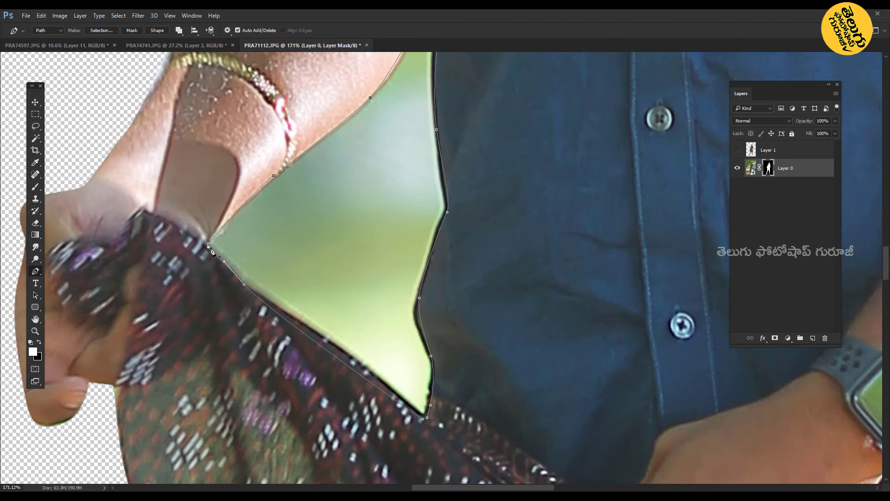
pyautogui.hotkey('ctrl', 'Return')
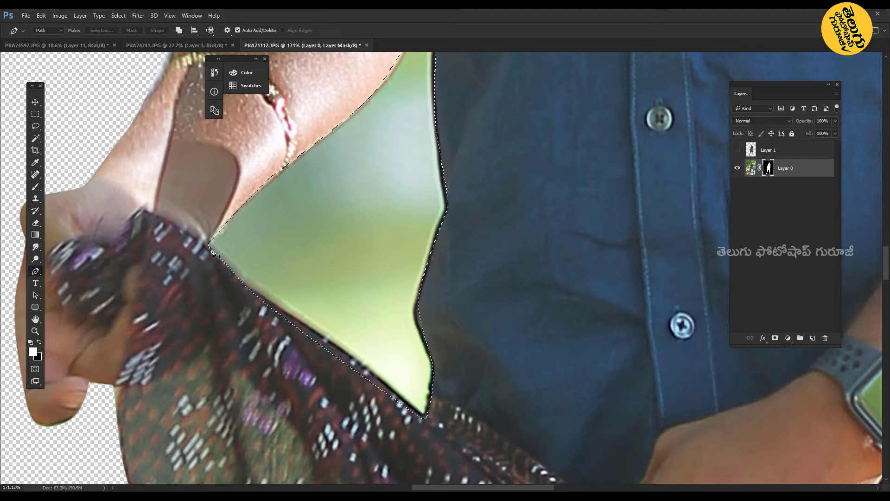
# Step: Delete the selected green gap from Layer 0's mask
pyautogui.scroll(-5, 211, 250)
pyautogui.press('v')
pyautogui.scroll(2, 306, 238)
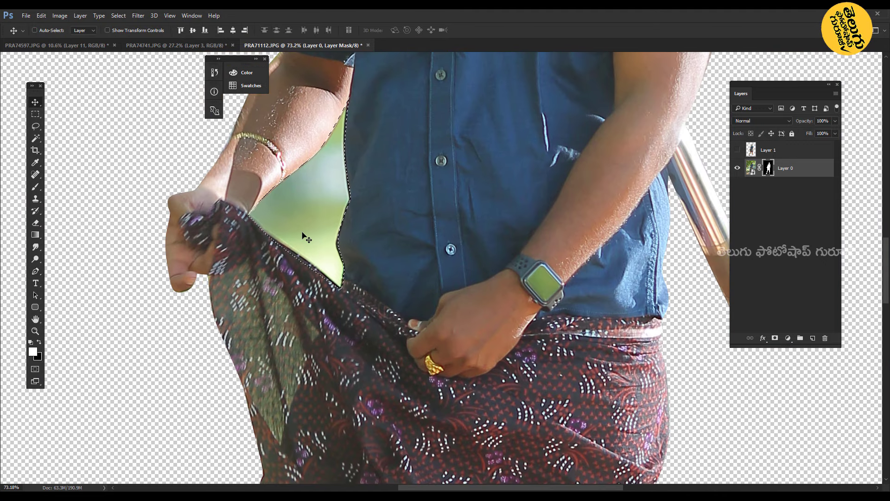
pyautogui.press('Delete')
pyautogui.scroll(-5, 458, 271)
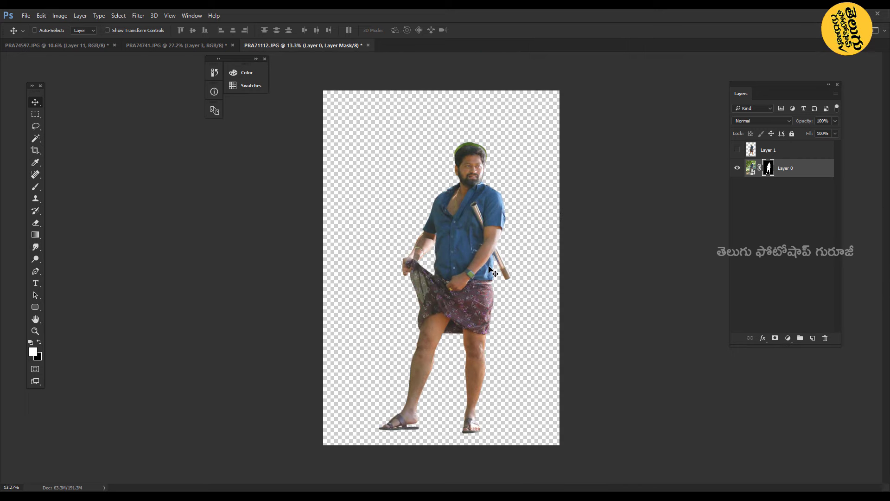
pyautogui.press('ctrl')
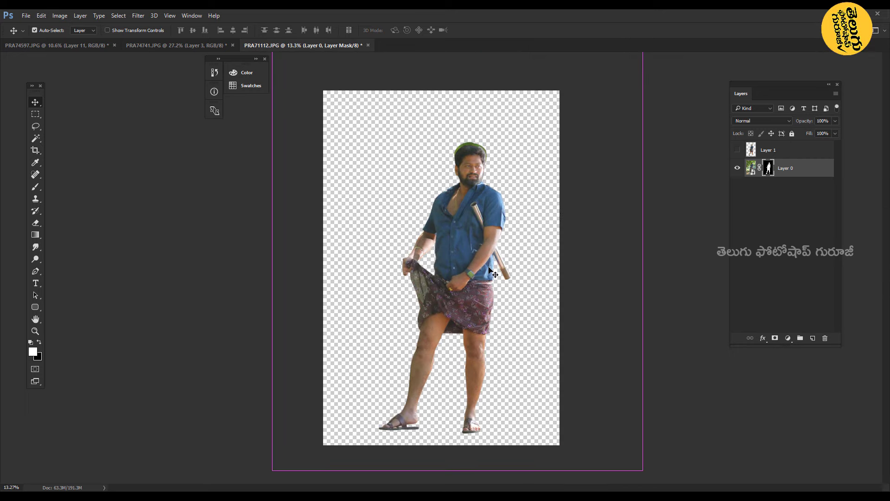
# Step: Duplicate the figure twice and add a Hue/Saturation layer with Blues saturation -100
pyautogui.hotkey('ctrl', 'j')
pyautogui.hotkey('ctrl', 'j')
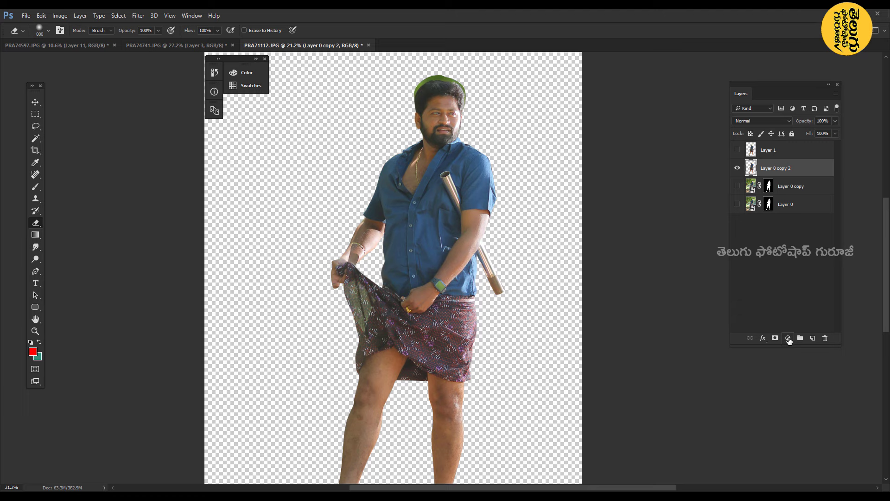
pyautogui.click(788, 338)
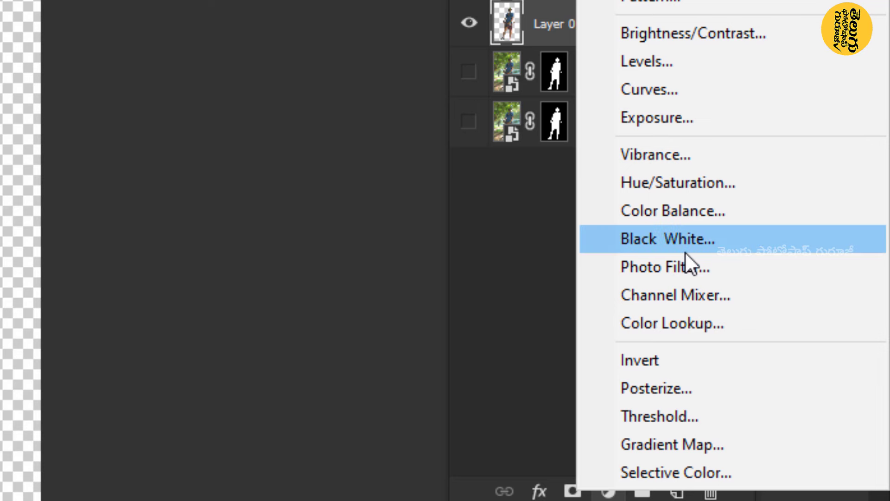
pyautogui.click(682, 187)
pyautogui.click(186, 169)
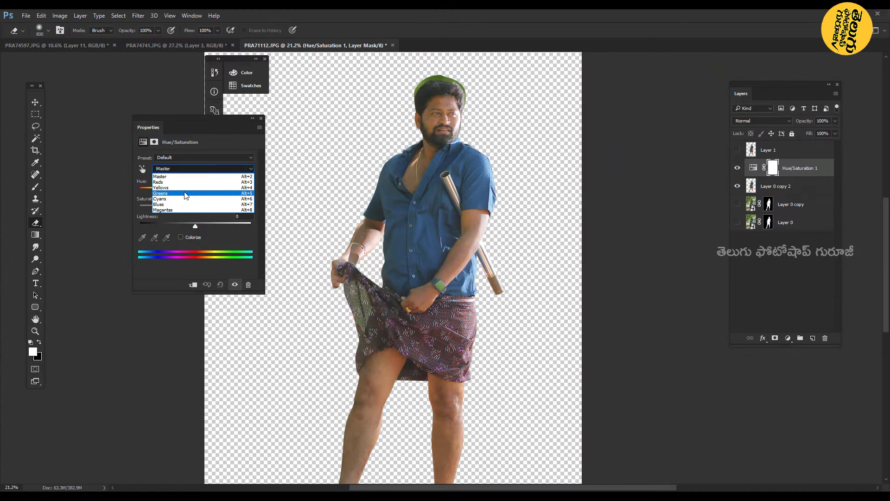
pyautogui.click(184, 205)
pyautogui.moveTo(195, 208); pyautogui.dragTo(140, 208)
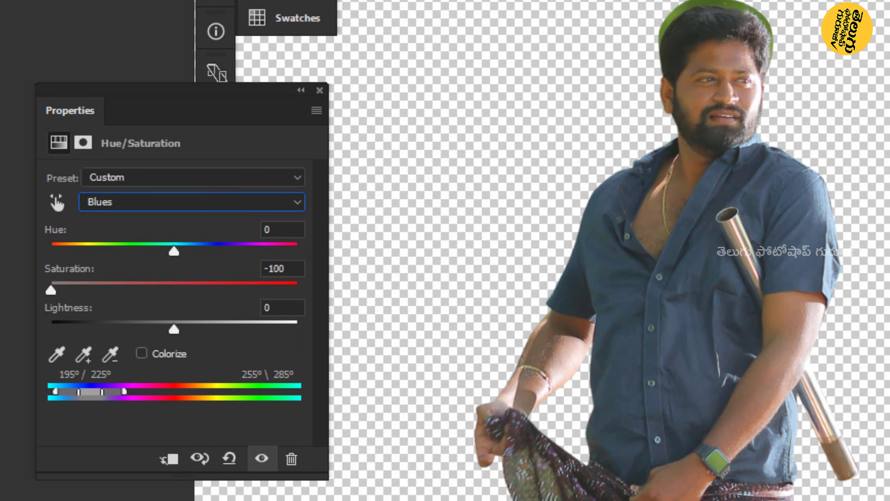
# Step: Set Cyans saturation to -100 and Greens saturation and lightness to -100
pyautogui.click(108, 208)
pyautogui.click(123, 271)
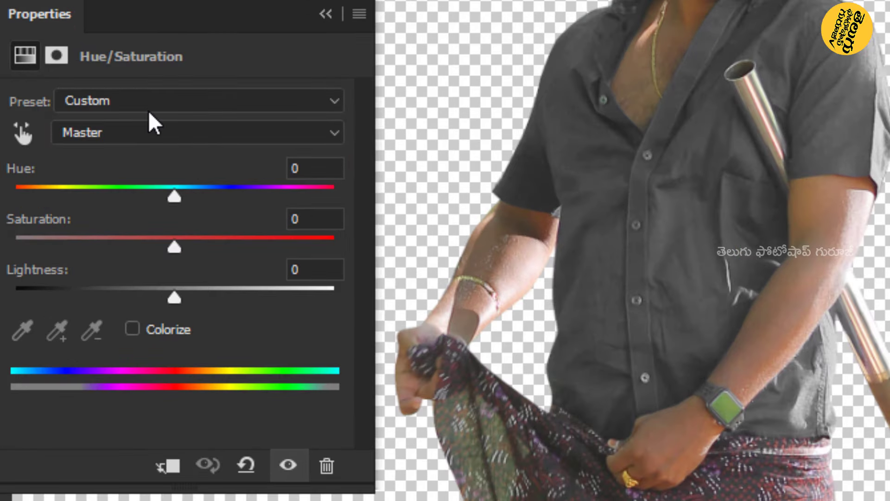
pyautogui.click(155, 132)
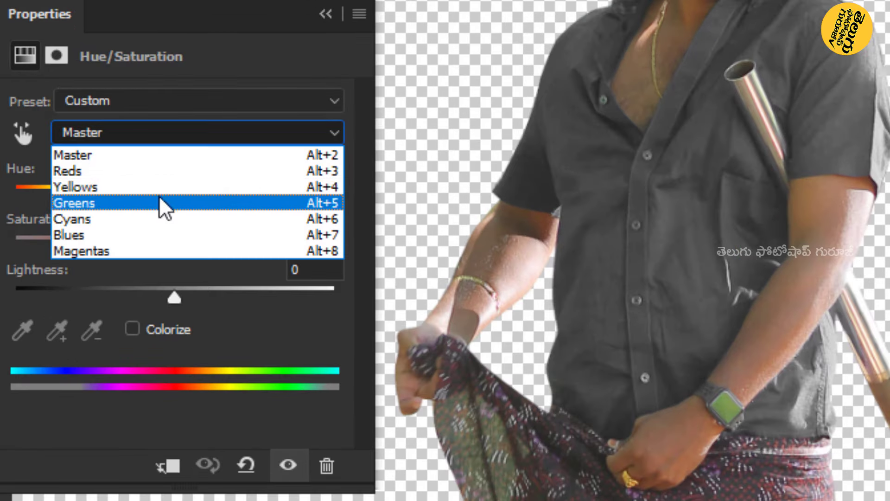
pyautogui.click(163, 201)
pyautogui.moveTo(166, 247); pyautogui.dragTo(14, 247)
pyautogui.moveTo(174, 298); pyautogui.dragTo(14, 297)
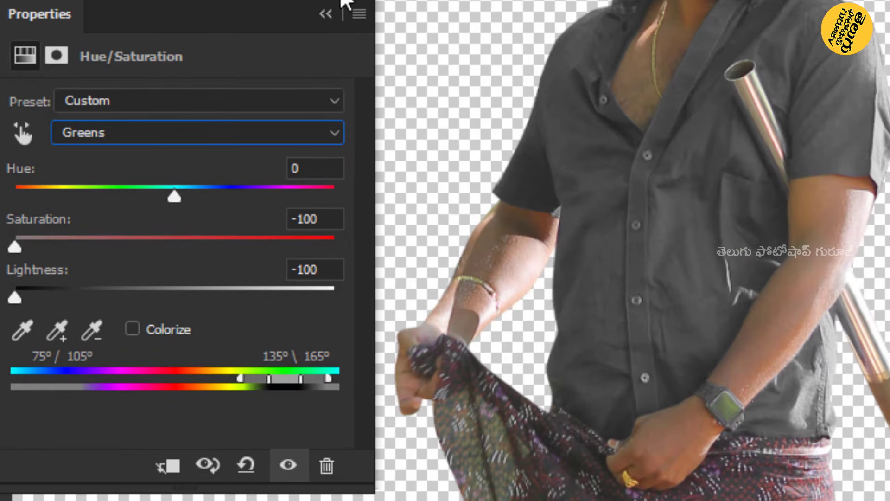
pyautogui.click(326, 15)
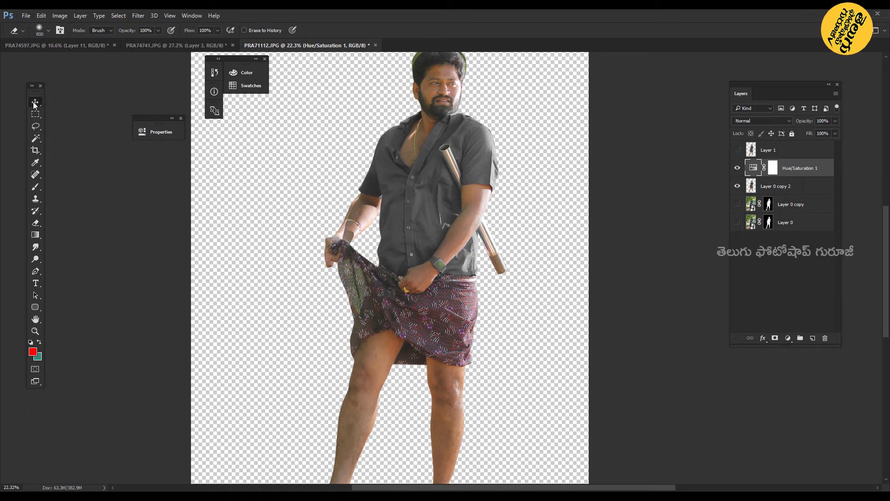
pyautogui.click(34, 105)
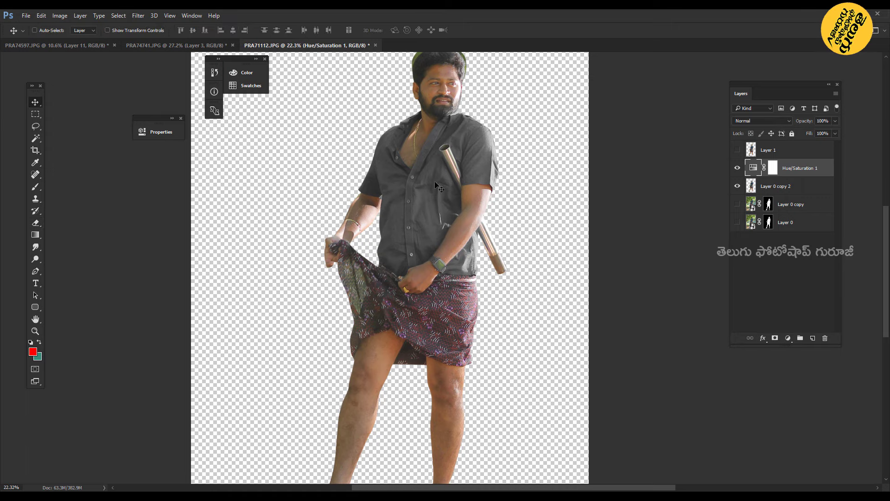
pyautogui.hotkey('ctrl', '-')
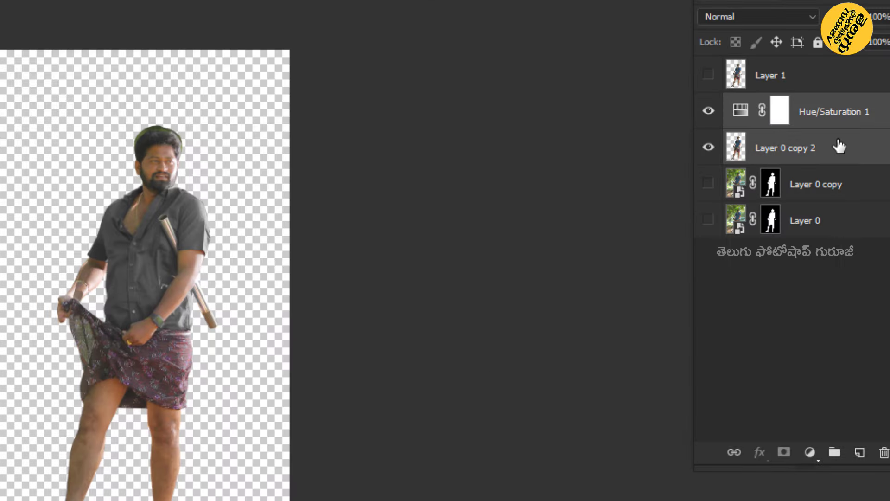
# Step: Merge the grey-shirt adjustment down and tune Camera Raw: Exposure +0.40, Blacks -65, Clarity +58, Contrast -19
pyautogui.hotkey('ctrl', 'e')
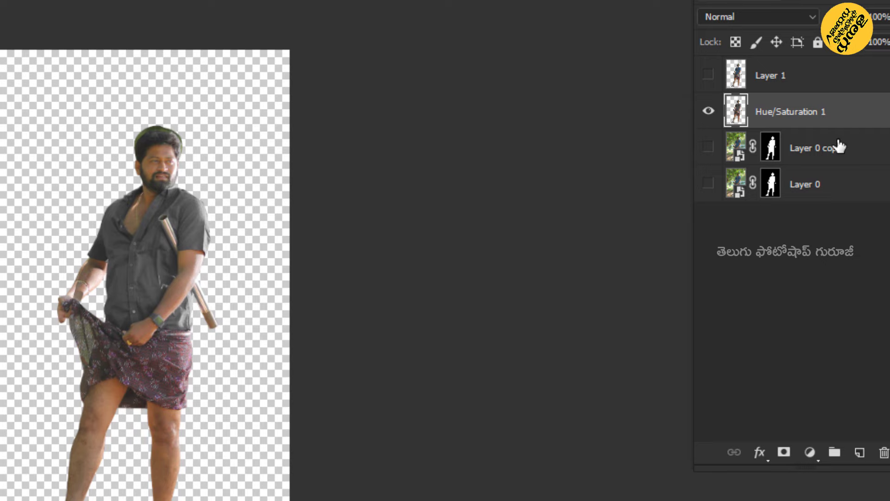
pyautogui.hotkey('ctrl', 'j')
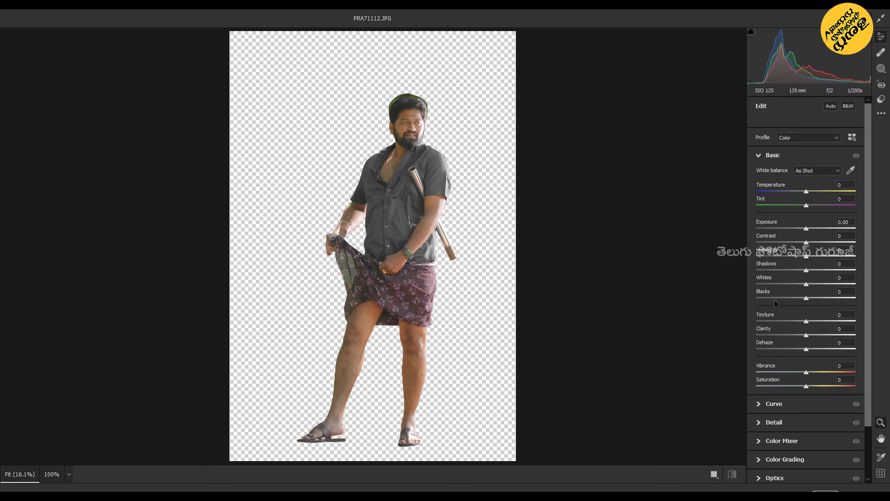
pyautogui.click(775, 299)
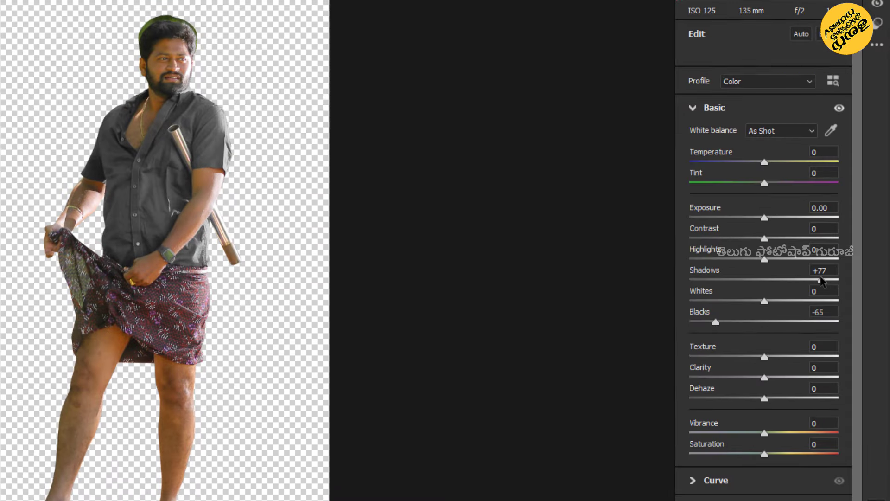
pyautogui.moveTo(799, 301); pyautogui.dragTo(788, 301)
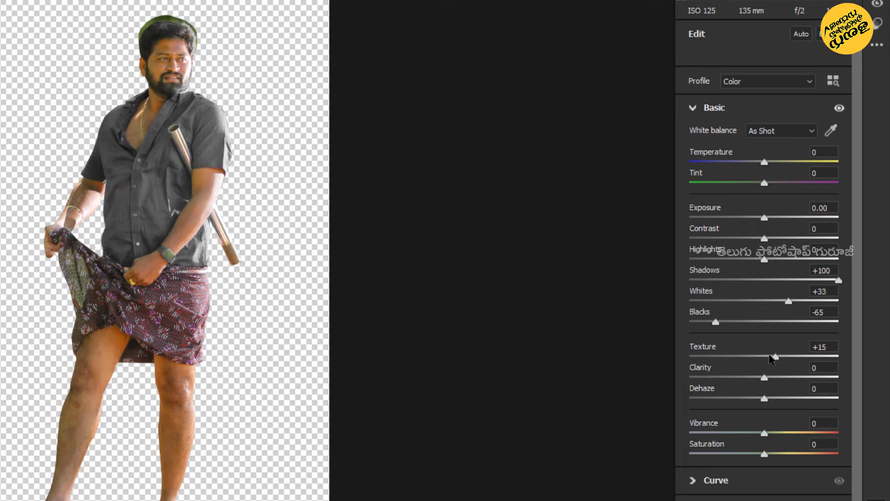
pyautogui.click(806, 377)
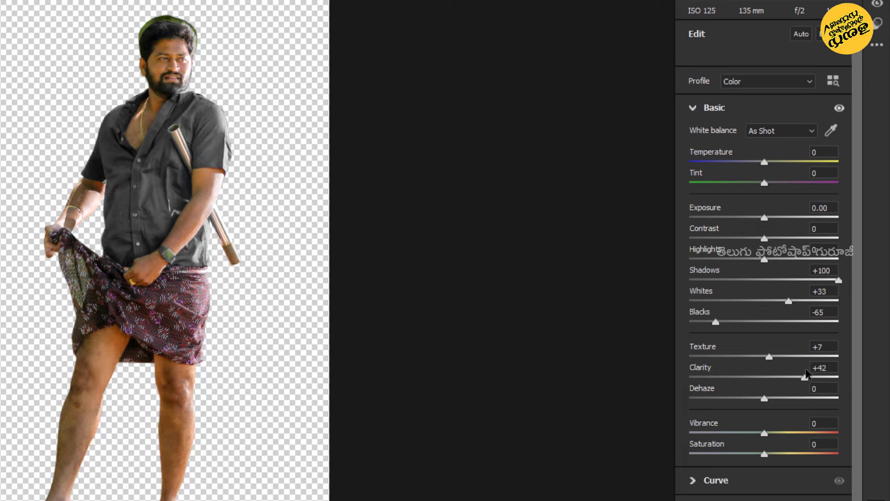
pyautogui.click(750, 238)
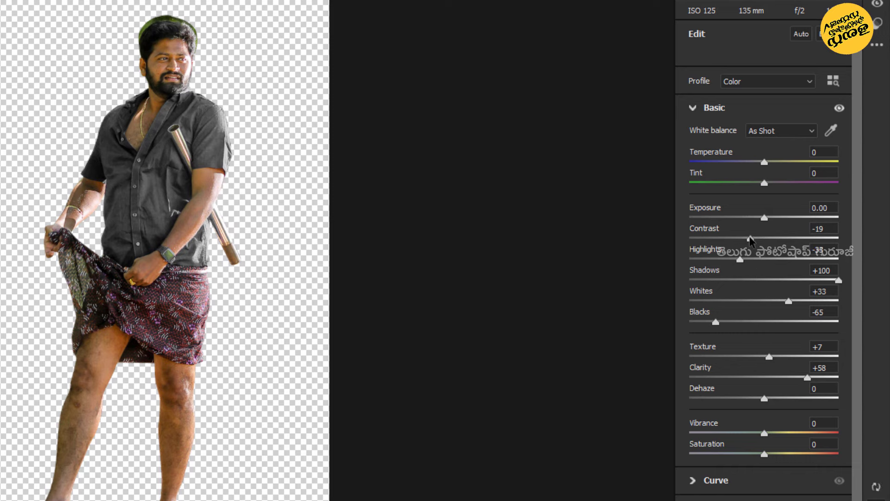
pyautogui.click(770, 216)
pyautogui.click(201, 122)
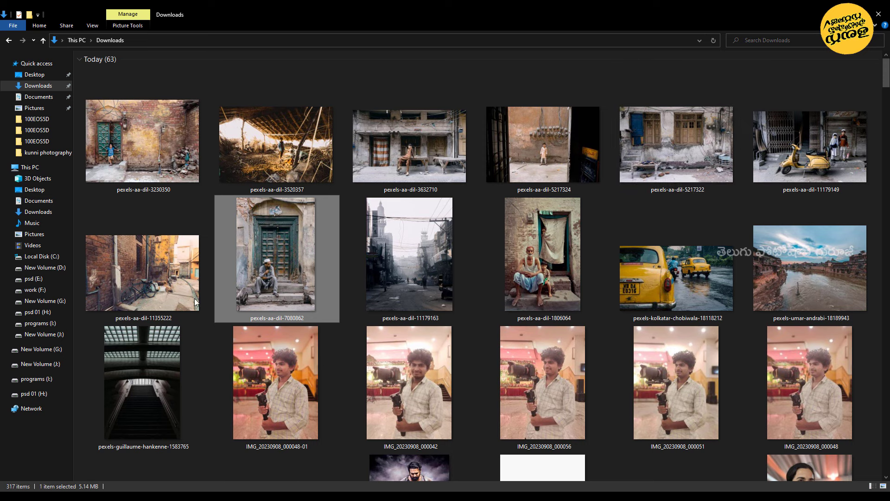
# Step: Place the pexels-aa-dil-1806064 doorway photo and scale it up to fill the canvas
pyautogui.moveTo(543, 283); pyautogui.dragTo(408, 401)
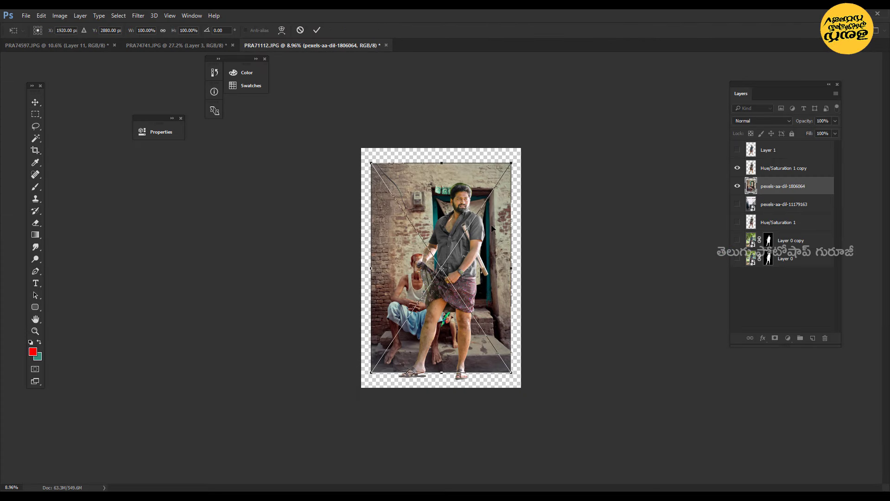
pyautogui.moveTo(512, 161); pyautogui.dragTo(530, 139)
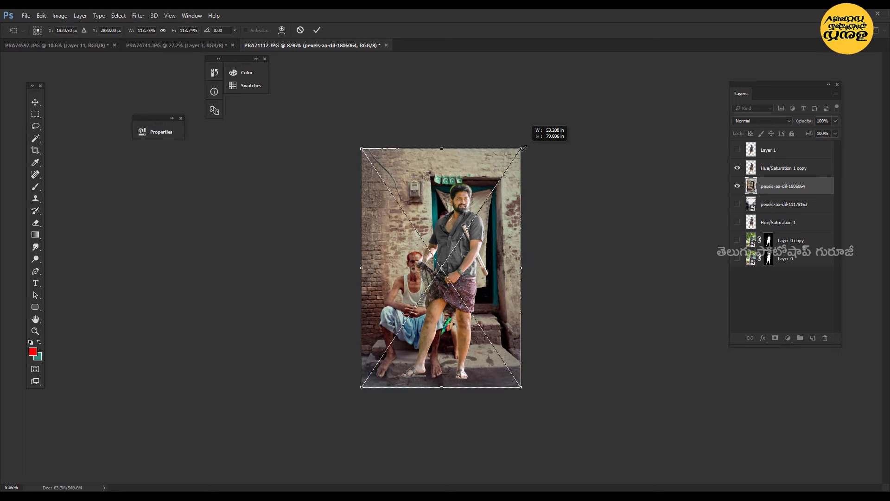
pyautogui.press('Return')
pyautogui.moveTo(459, 273)
pyautogui.mouseDown()
pyautogui.moveTo(432, 279)
pyautogui.moveTo(441, 280)
pyautogui.mouseUp()
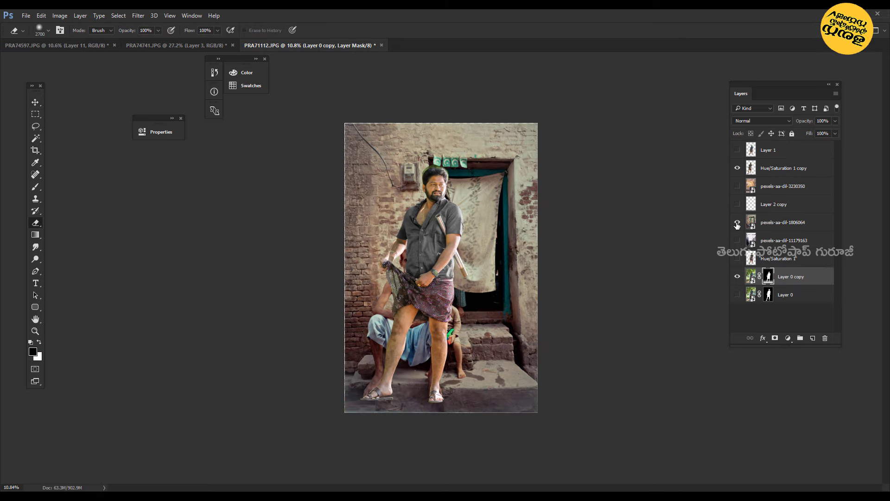
# Step: Hide the doorway photo and target Layer 0 copy's image instead of its mask
pyautogui.click(737, 224)
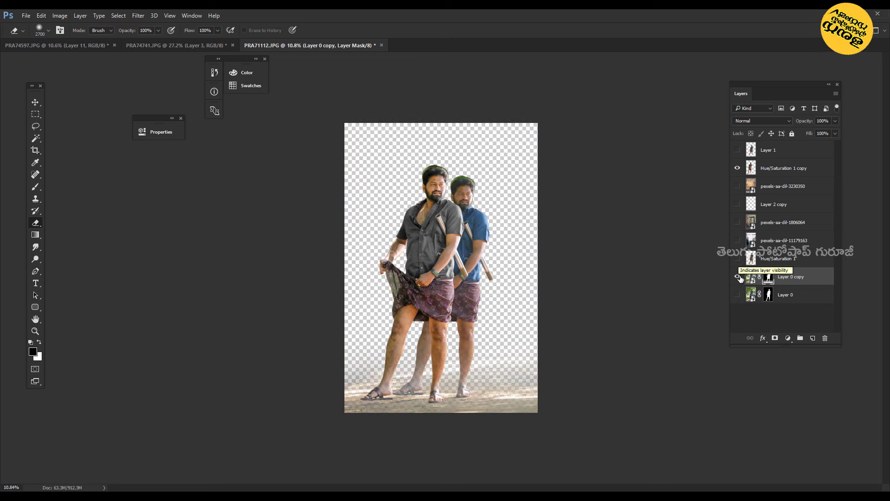
pyautogui.click(737, 276)
pyautogui.click(737, 276)
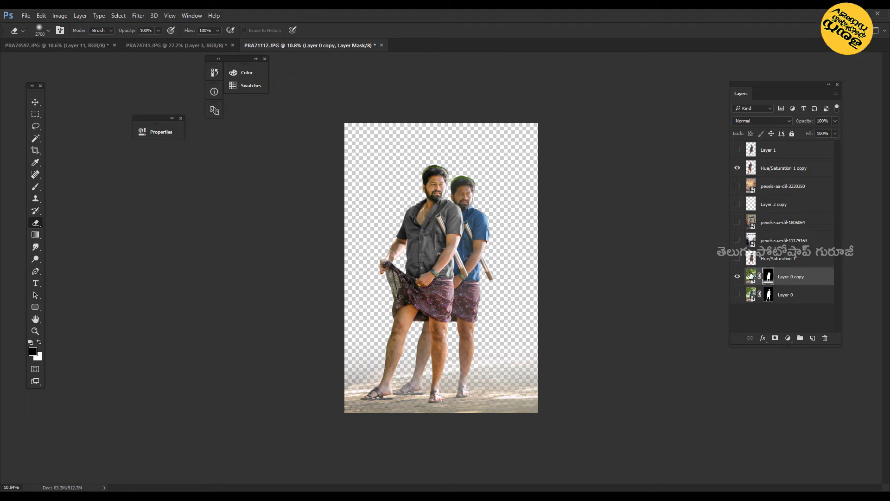
pyautogui.click(750, 276)
# Step: Move the blue-shirt man left, show the doorway photo beneath him, and marquee the wall meter
pyautogui.press('v')
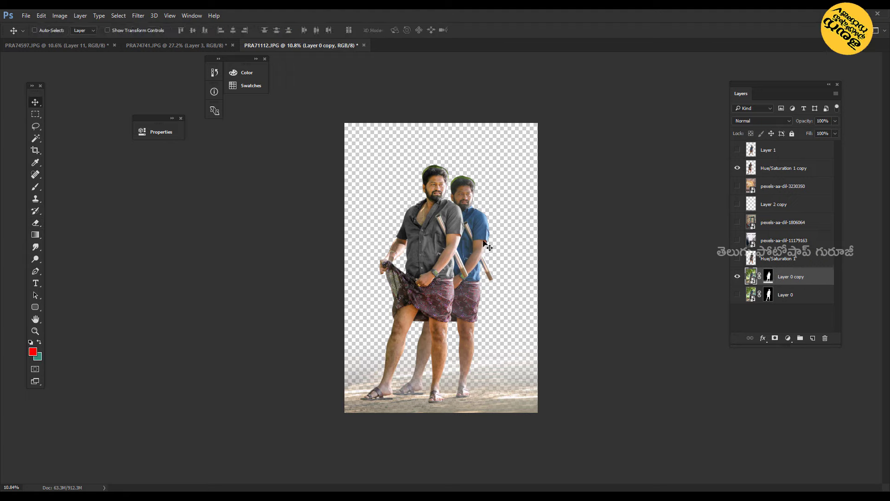
pyautogui.moveTo(485, 244); pyautogui.dragTo(455, 238)
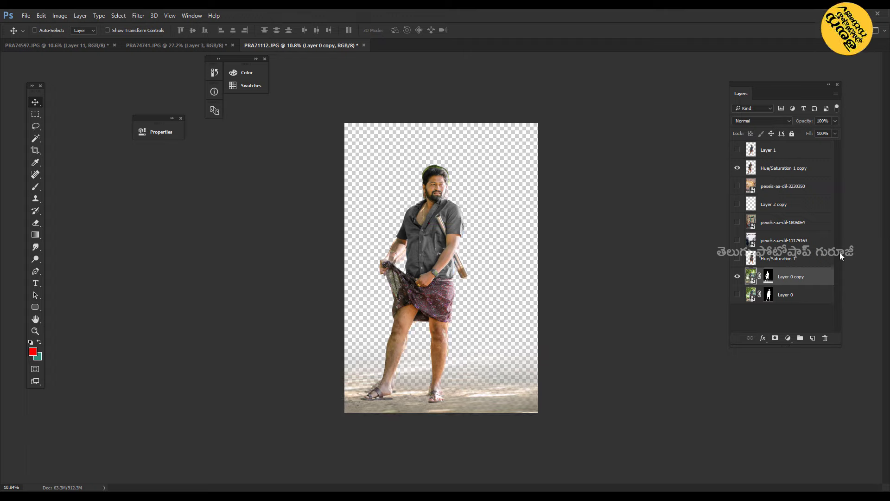
pyautogui.moveTo(779, 225); pyautogui.dragTo(778, 285)
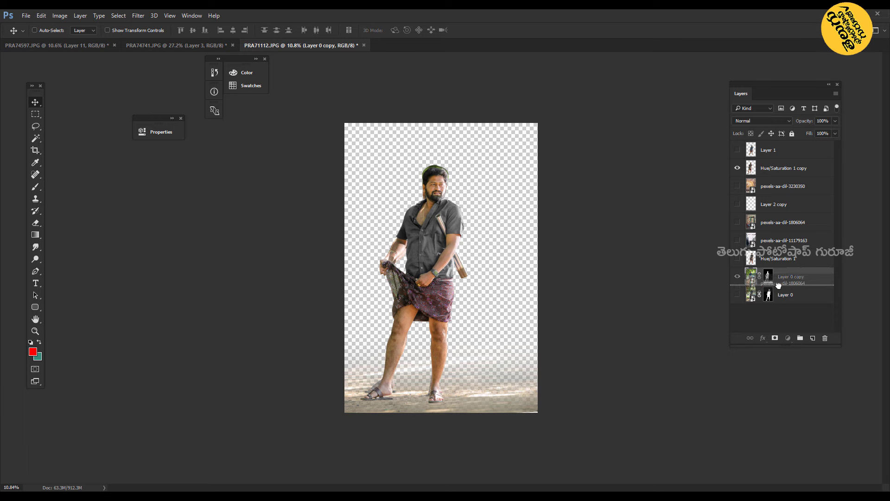
pyautogui.click(738, 277)
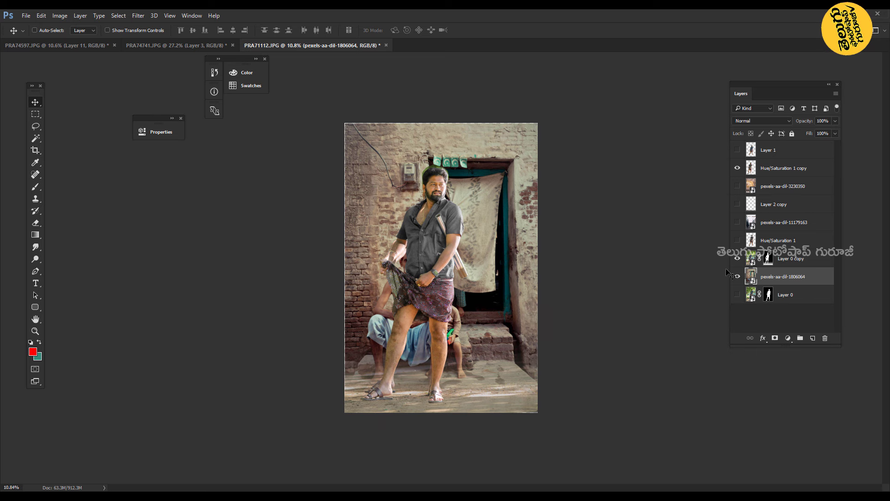
pyautogui.moveTo(311, 72); pyautogui.dragTo(416, 166)
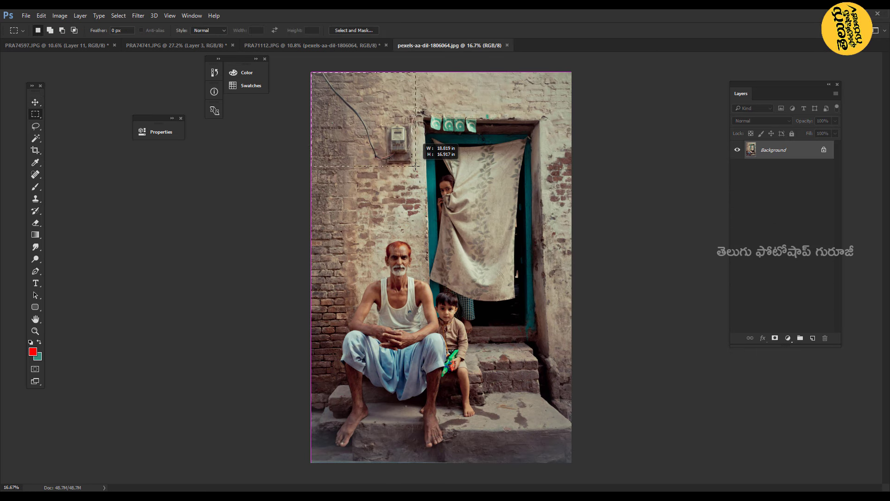
# Step: Copy the electric meter onto its own layer and place the copy further left
pyautogui.hotkey('ctrl', 'j')
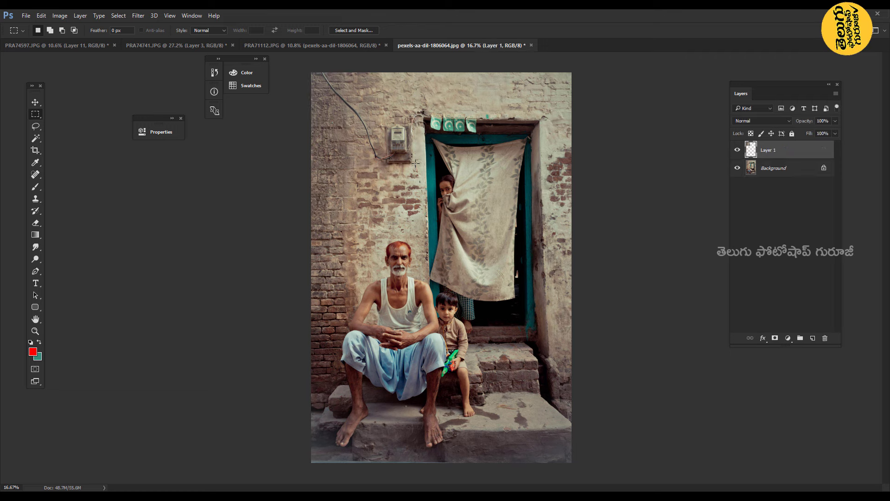
pyautogui.press('v')
pyautogui.moveTo(405, 151); pyautogui.dragTo(337, 145)
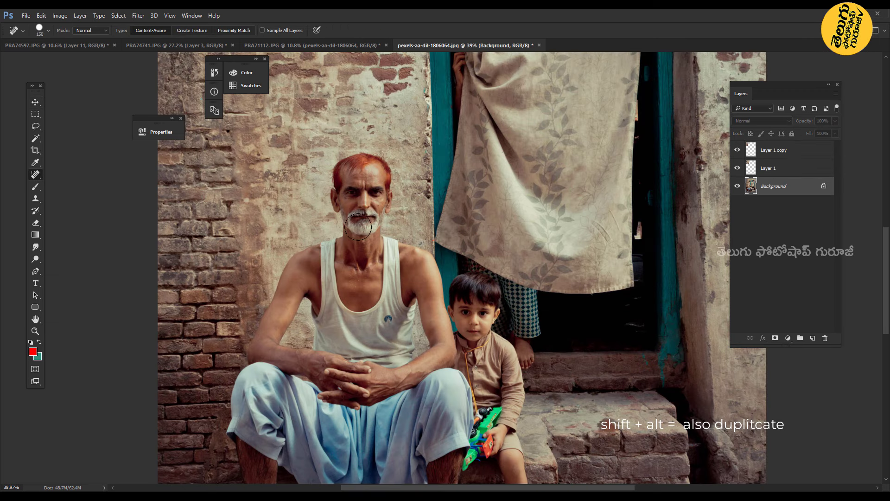
# Step: Spot-heal away the seated old man, including his feet, leg and upper body
pyautogui.moveTo(357, 186); pyautogui.dragTo(366, 218)
pyautogui.moveTo(260, 353); pyautogui.dragTo(397, 308)
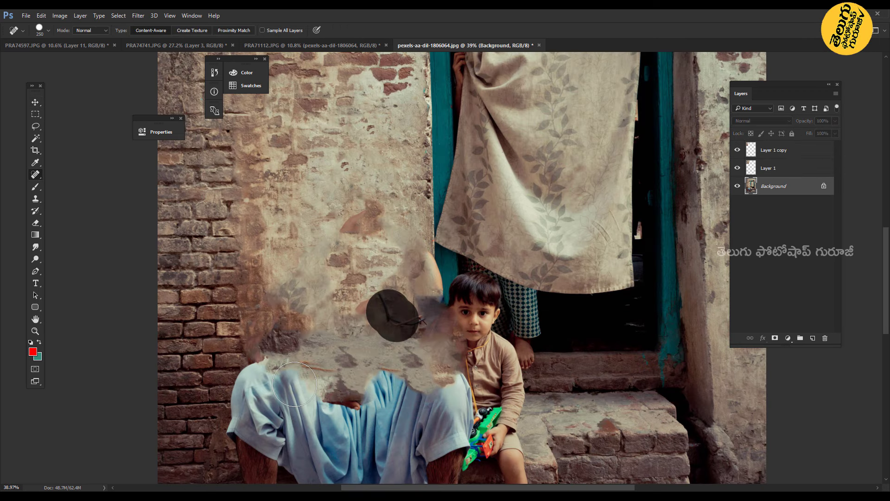
pyautogui.scroll(3, 295, 384)
pyautogui.press('[')
pyautogui.press('[')
pyautogui.press('[')
pyautogui.scroll(-1, 418, 325)
pyautogui.moveTo(459, 305); pyautogui.dragTo(483, 403)
pyautogui.moveTo(213, 325)
pyautogui.mouseDown()
pyautogui.moveTo(219, 342)
pyautogui.moveTo(190, 185)
pyautogui.moveTo(267, 348)
pyautogui.mouseUp()
pyautogui.moveTo(213, 241)
pyautogui.mouseDown()
pyautogui.moveTo(264, 341)
pyautogui.moveTo(279, 321)
pyautogui.mouseUp()
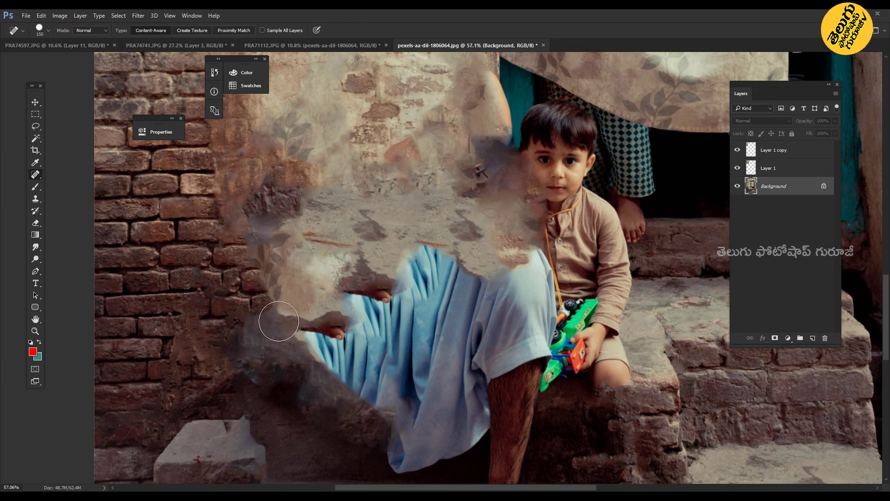
pyautogui.scroll(-3, 278, 320)
pyautogui.scroll(2, 464, 278)
# Step: Spot-heal away the boy's toy, torso, head and the remaining leg on the steps
pyautogui.press(']')
pyautogui.moveTo(469, 273); pyautogui.dragTo(533, 334)
pyautogui.moveTo(482, 236); pyautogui.dragTo(593, 244)
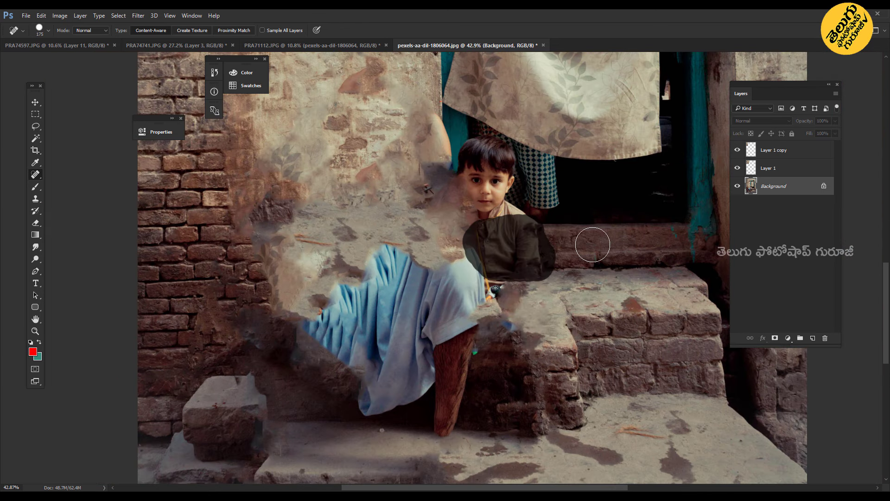
pyautogui.moveTo(444, 333); pyautogui.dragTo(452, 431)
pyautogui.scroll(-2, 483, 334)
pyautogui.press(']')
pyautogui.moveTo(487, 199); pyautogui.dragTo(491, 251)
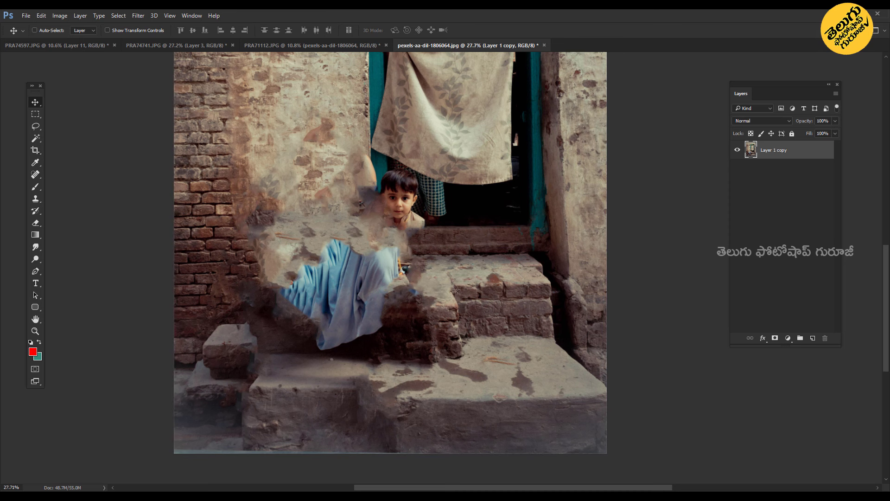
# Step: Copy the intact right steps, flip them horizontally, and stretch them over the left side
pyautogui.press('m')
pyautogui.moveTo(407, 251); pyautogui.dragTo(563, 363)
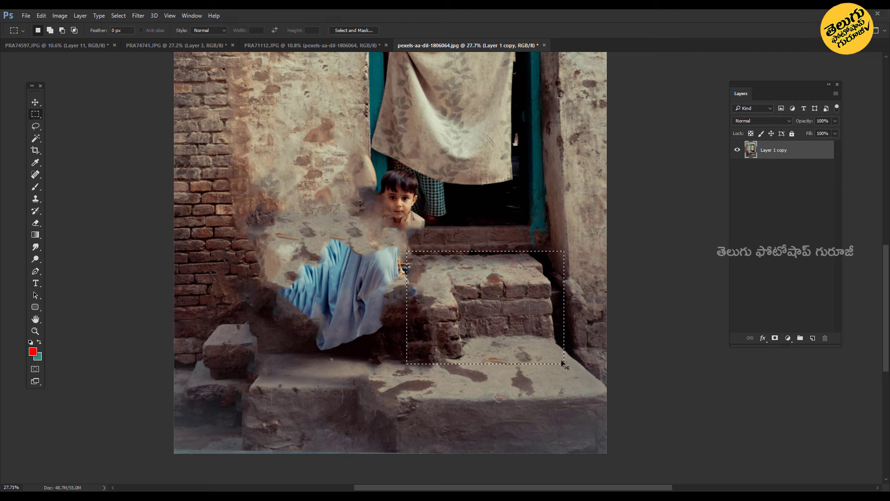
pyautogui.hotkey('ctrl', 'j')
pyautogui.press('v')
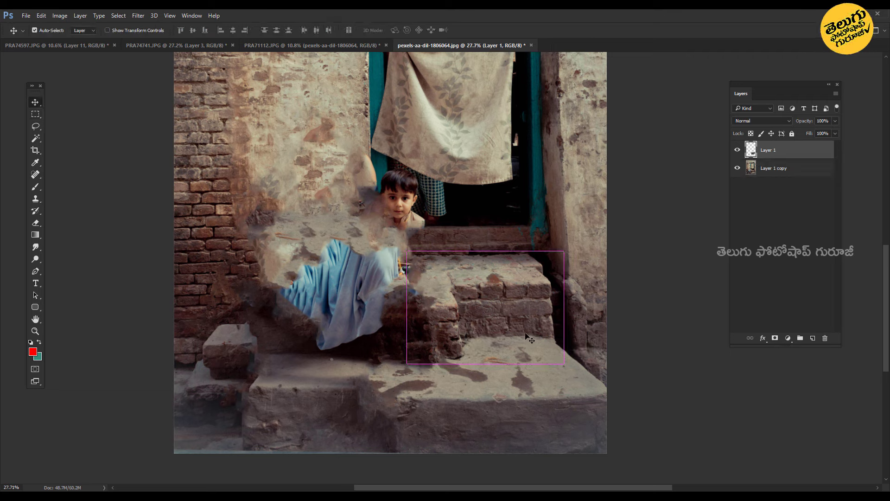
pyautogui.hotkey('ctrl', 't')
pyautogui.rightClick(474, 305)
pyautogui.click(510, 440)
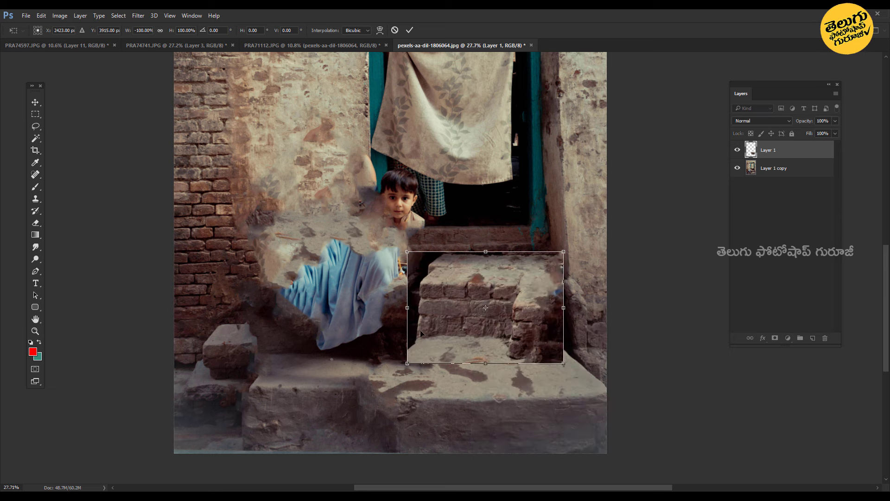
pyautogui.moveTo(420, 333); pyautogui.dragTo(303, 334)
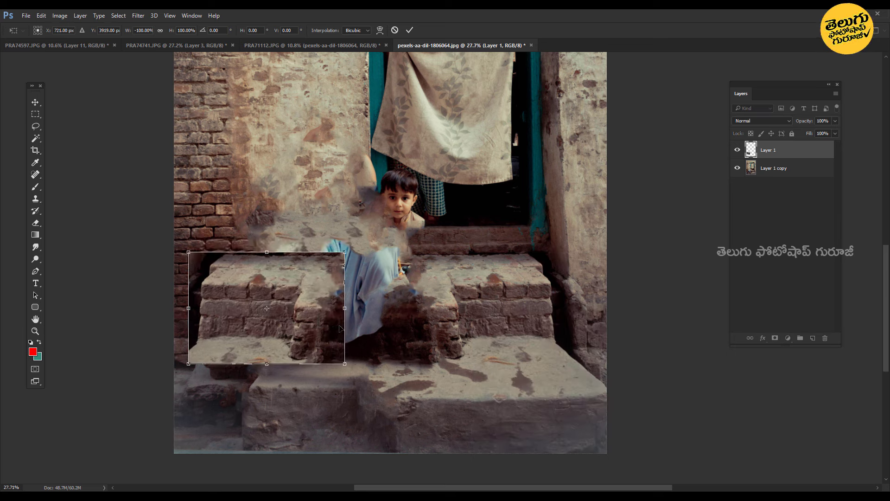
pyautogui.moveTo(350, 311); pyautogui.dragTo(433, 310)
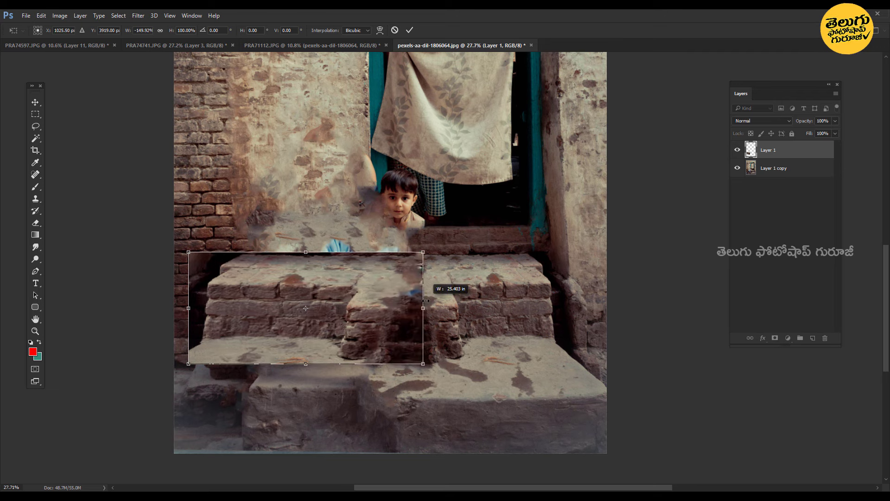
pyautogui.press('Return')
# Step: Erase the top edge of the mirrored steps so they blend in
pyautogui.press('e')
pyautogui.press('[')
pyautogui.press('[')
pyautogui.press('[')
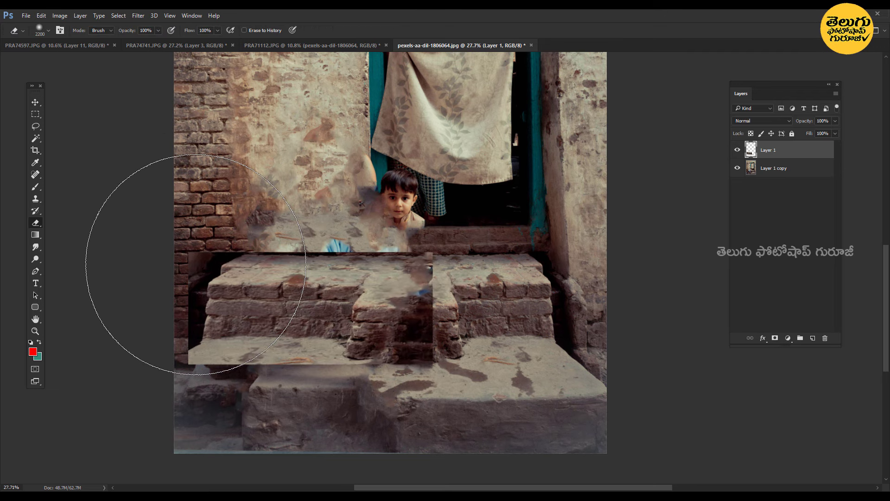
pyautogui.moveTo(219, 236)
pyautogui.mouseDown()
pyautogui.moveTo(439, 266)
pyautogui.moveTo(426, 337)
pyautogui.moveTo(110, 361)
pyautogui.mouseUp()
pyautogui.press('[')
pyautogui.press('[')
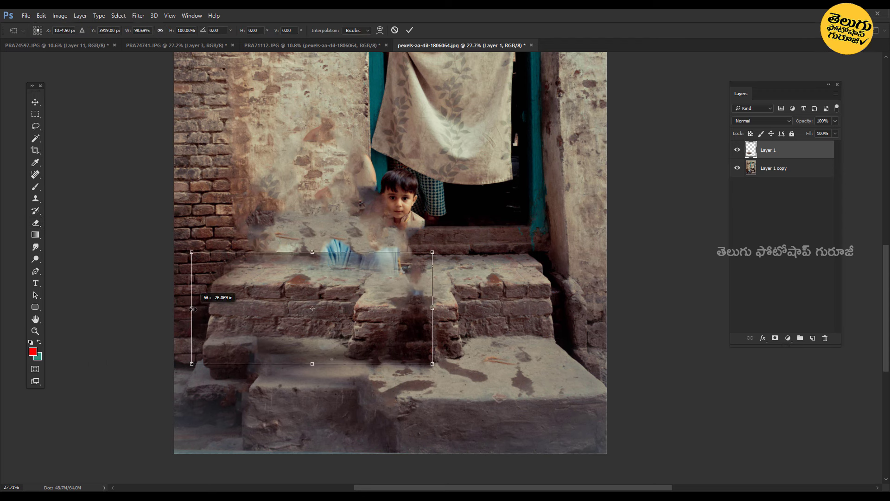
# Step: Spot-heal the leftover blue cloth on the doorway image, then merge visible layers
pyautogui.click(737, 149)
pyautogui.click(797, 168)
pyautogui.press('j')
pyautogui.moveTo(434, 287); pyautogui.dragTo(306, 241)
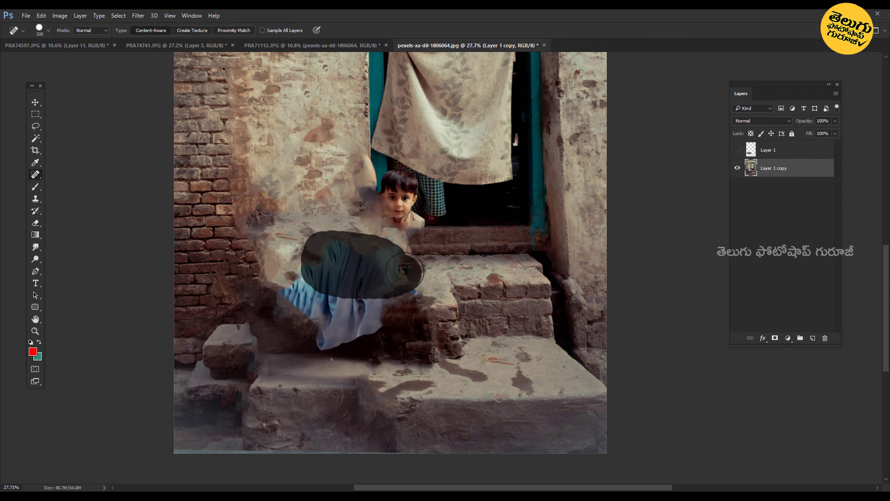
pyautogui.moveTo(408, 259); pyautogui.dragTo(324, 241)
pyautogui.click(737, 150)
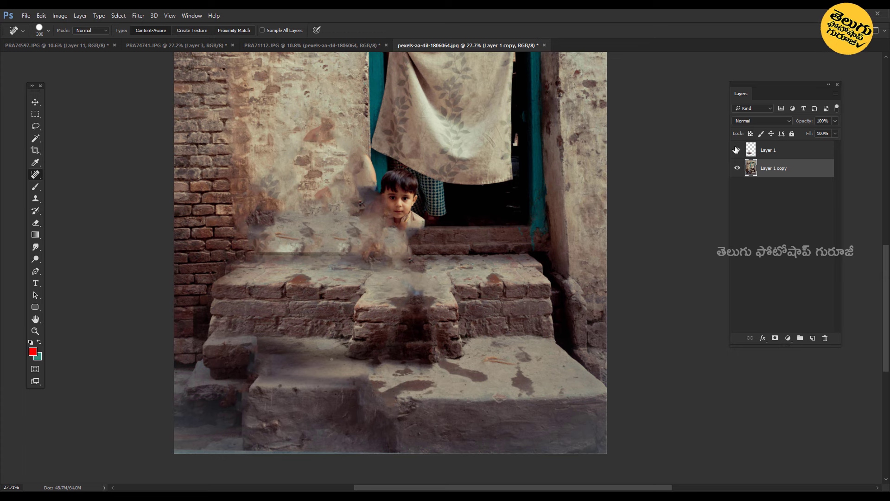
pyautogui.hotkey('ctrl', '0')
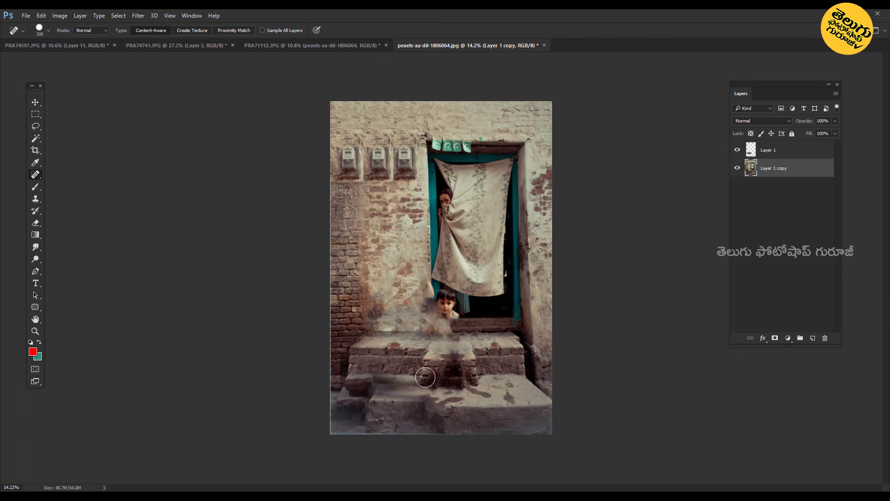
pyautogui.hotkey('ctrl', 'shift', 'e')
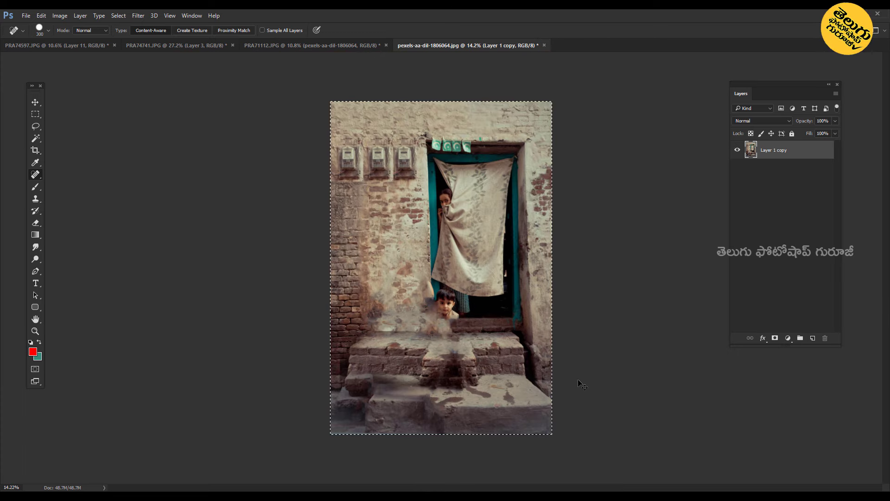
# Step: Paste the cleaned doorway image into the poster, scale it to fill, and hide the old photo
pyautogui.click(301, 45)
pyautogui.hotkey('ctrl', 'v')
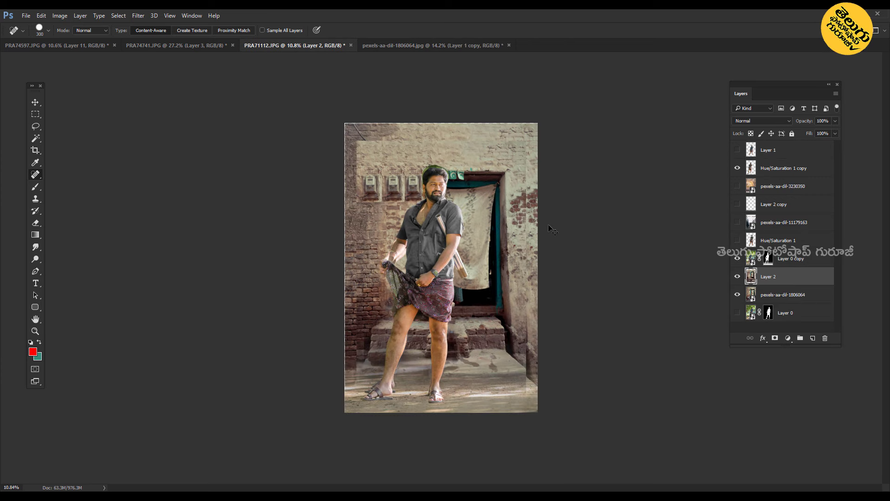
pyautogui.hotkey('ctrl', 't')
pyautogui.moveTo(527, 141); pyautogui.dragTo(537, 122)
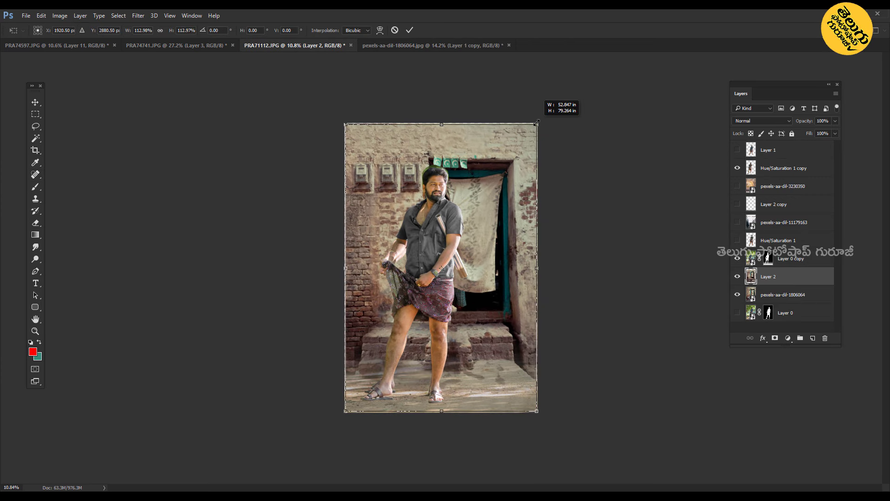
pyautogui.press('Return')
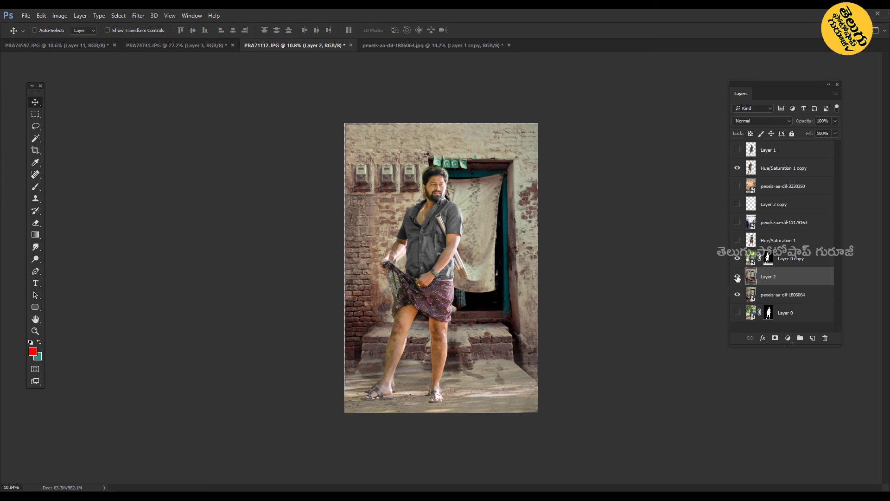
pyautogui.click(737, 294)
# Step: Turn on the grey-shirt Hue/Saturation copy and enlarge the doorway background to about 102%
pyautogui.scroll(5, 446, 295)
pyautogui.click(737, 167)
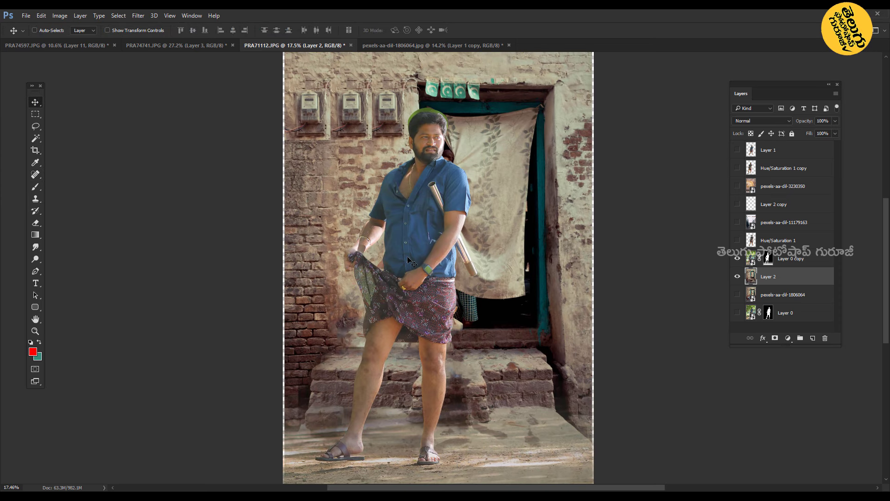
pyautogui.click(737, 167)
pyautogui.scroll(-2, 561, 281)
pyautogui.hotkey('ctrl', 't')
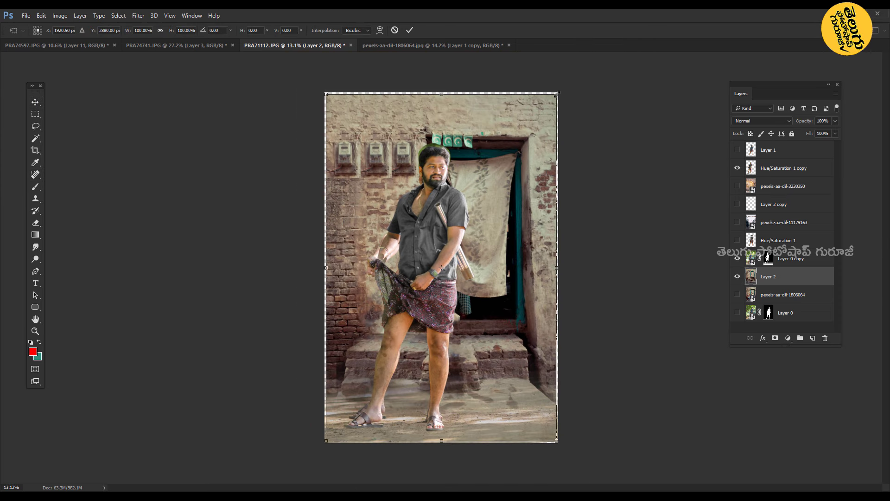
pyautogui.moveTo(558, 92); pyautogui.dragTo(561, 89)
pyautogui.press('Return')
# Step: Select the man's cut-out layer and bring up the layer picker on the canvas
pyautogui.click(783, 258)
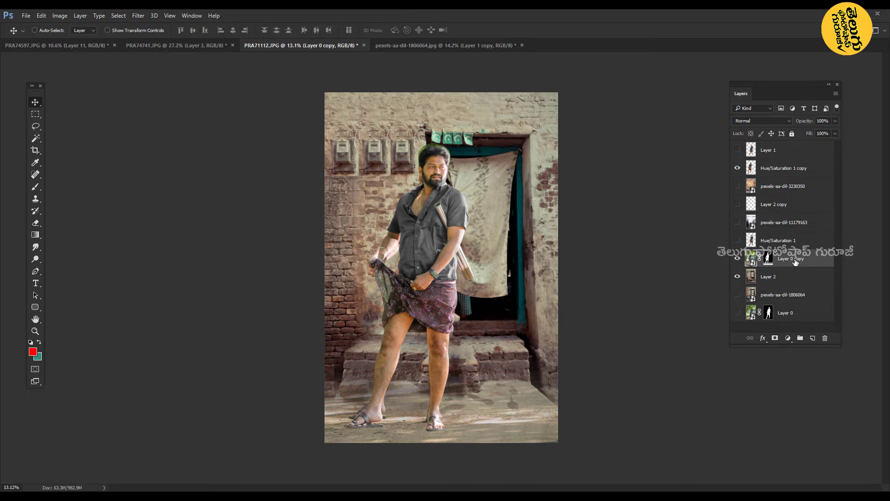
pyautogui.scroll(5, 455, 417)
pyautogui.scroll(-3, 454, 417)
pyautogui.rightClick(572, 179)
# Step: Scale the Hue/Saturation 1 copy layer to about 97.5% and check the grey shirt adjustment
pyautogui.click(596, 185)
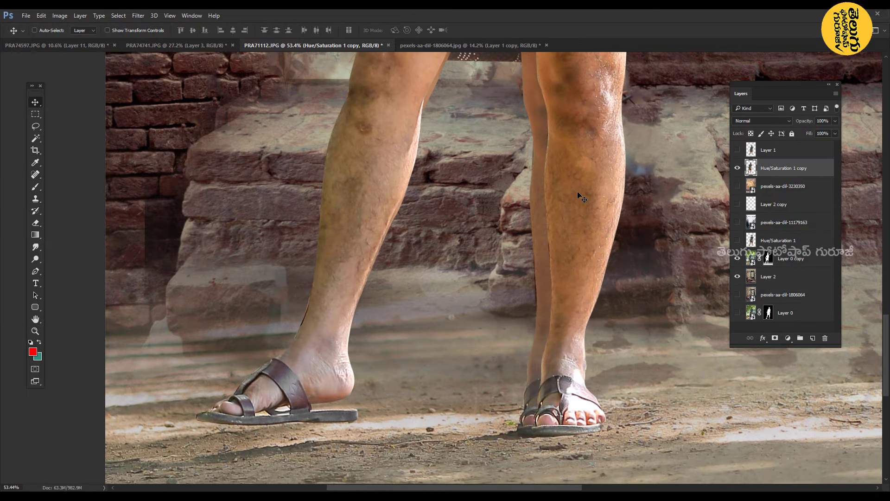
pyautogui.hotkey('ctrl', 't')
pyautogui.moveTo(611, 299); pyautogui.dragTo(611, 291)
pyautogui.press('Return')
pyautogui.scroll(-3, 611, 291)
pyautogui.click(737, 168)
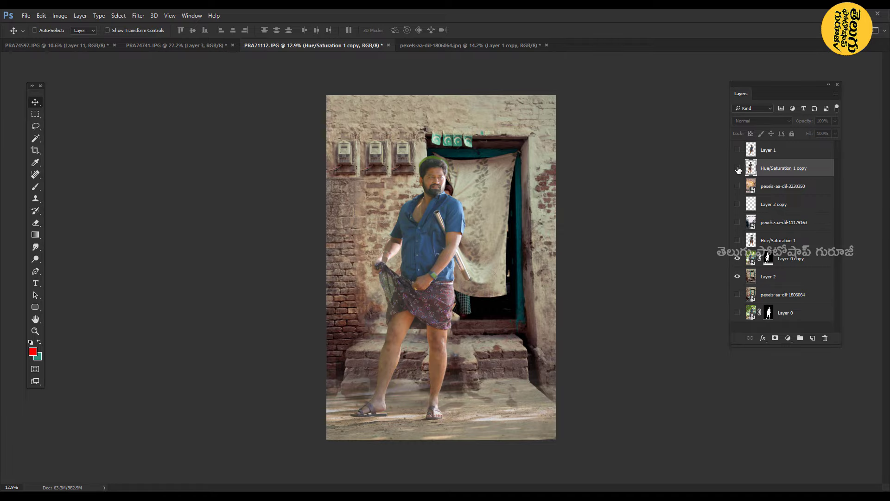
pyautogui.click(783, 259)
pyautogui.hotkey('ctrl', 't')
pyautogui.press('Return')
pyautogui.click(737, 168)
pyautogui.scroll(3, 433, 225)
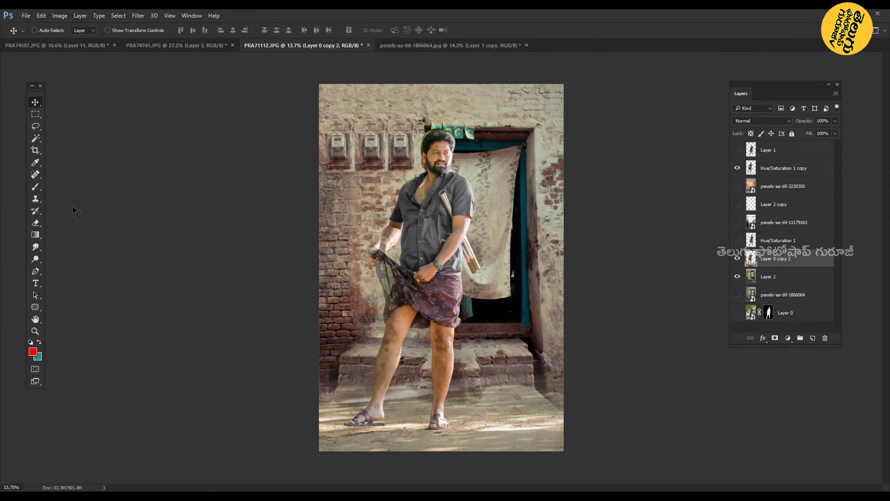
# Step: Stamp visible layers into a new layer and spot-heal the green flags and wall clutter
pyautogui.hotkey('ctrl', 'shift', 'alt', 'e')
pyautogui.scroll(4, 446, 296)
pyautogui.scroll(-2, 446, 295)
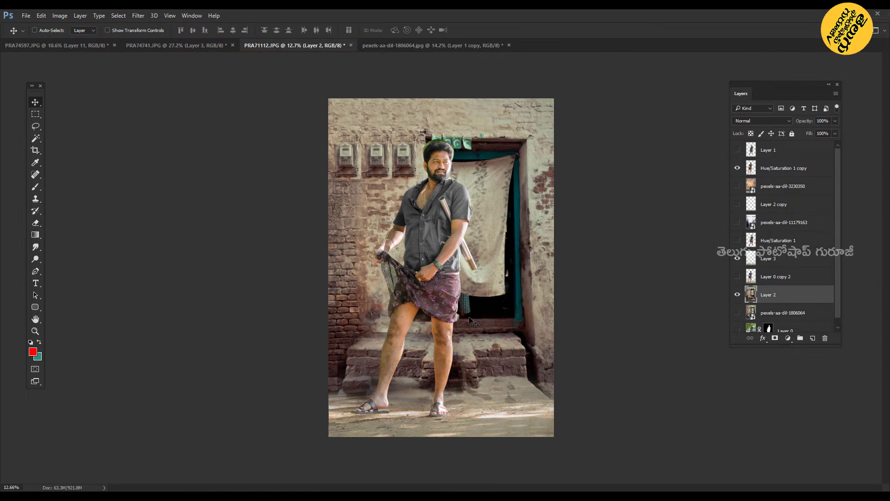
pyautogui.scroll(2, 477, 180)
pyautogui.scroll(4, 478, 139)
pyautogui.press('j')
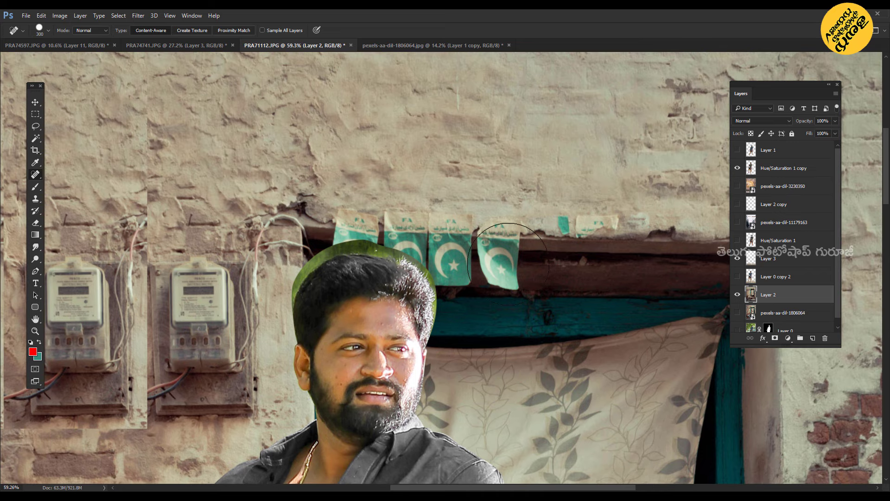
pyautogui.moveTo(508, 264); pyautogui.dragTo(491, 244)
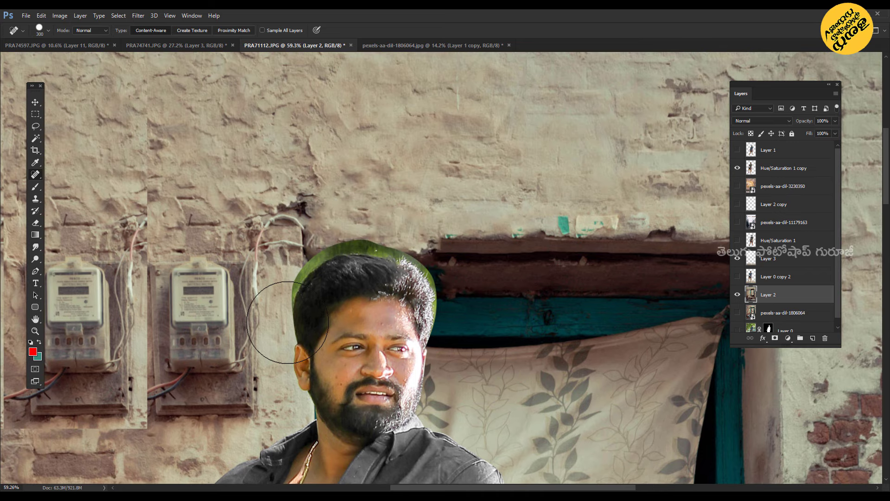
pyautogui.moveTo(288, 322); pyautogui.dragTo(431, 259)
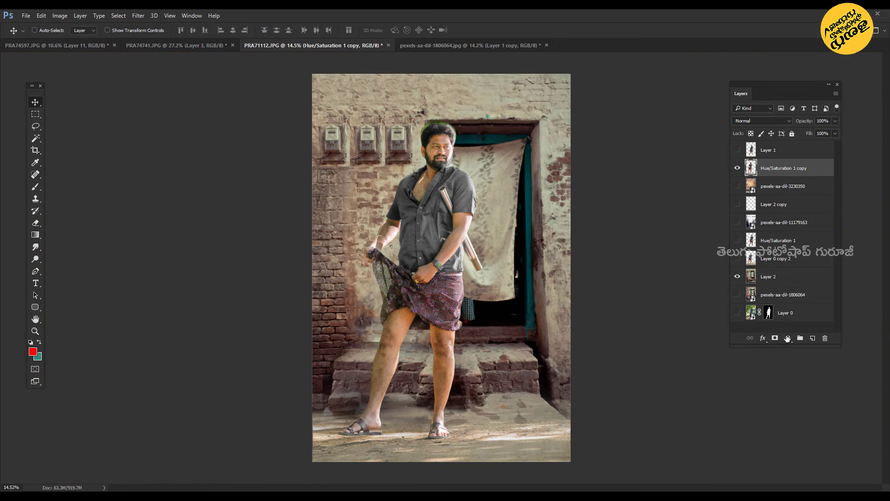
# Step: Add a Gradient Map clipped to the man, using the Black, White preset in Soft Light
pyautogui.click(787, 338)
pyautogui.click(804, 316)
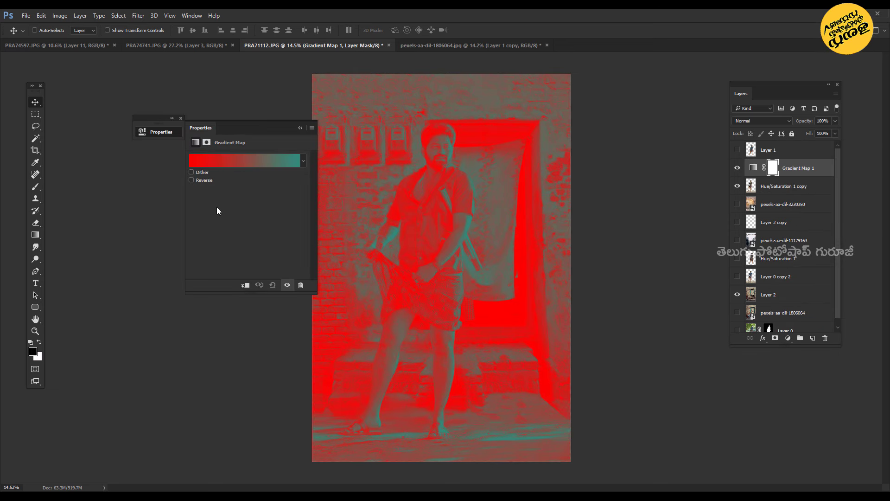
pyautogui.click(244, 284)
pyautogui.click(284, 163)
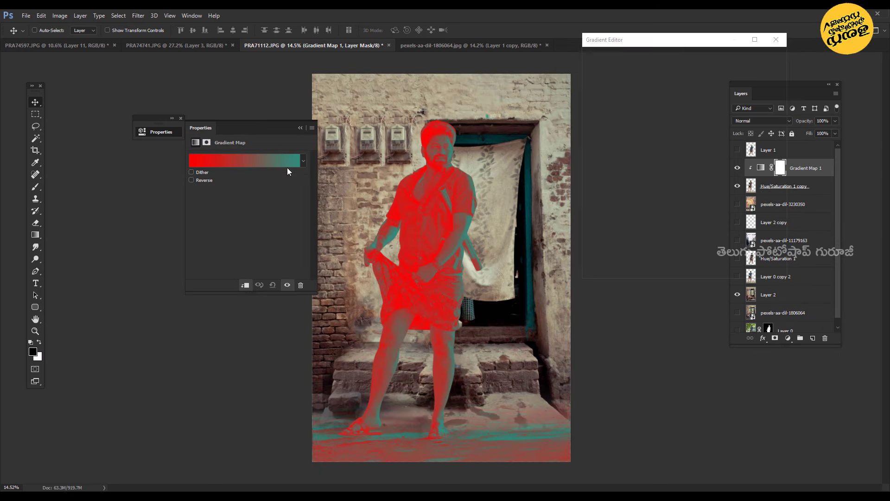
pyautogui.click(629, 71)
pyautogui.click(762, 60)
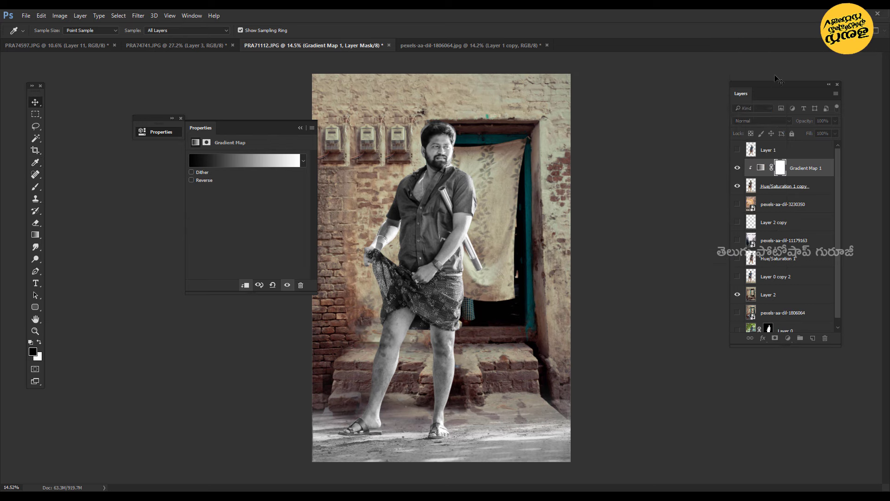
pyautogui.click(768, 120)
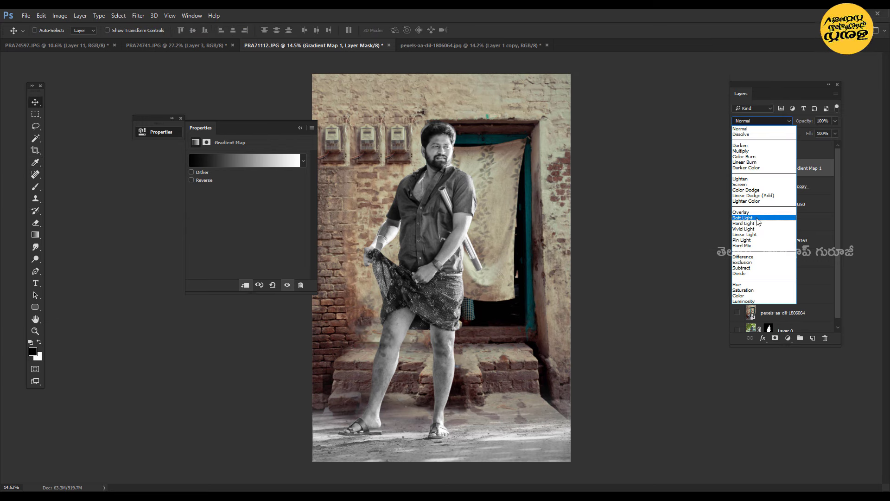
pyautogui.click(757, 218)
pyautogui.click(788, 205)
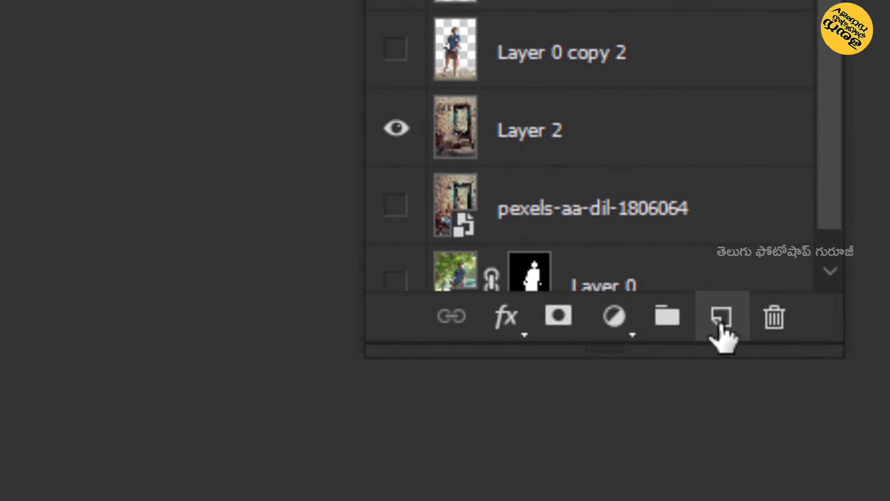
# Step: Add a new layer filled with a red colour sampled from the man's lungi
pyautogui.click(720, 324)
pyautogui.click(40, 356)
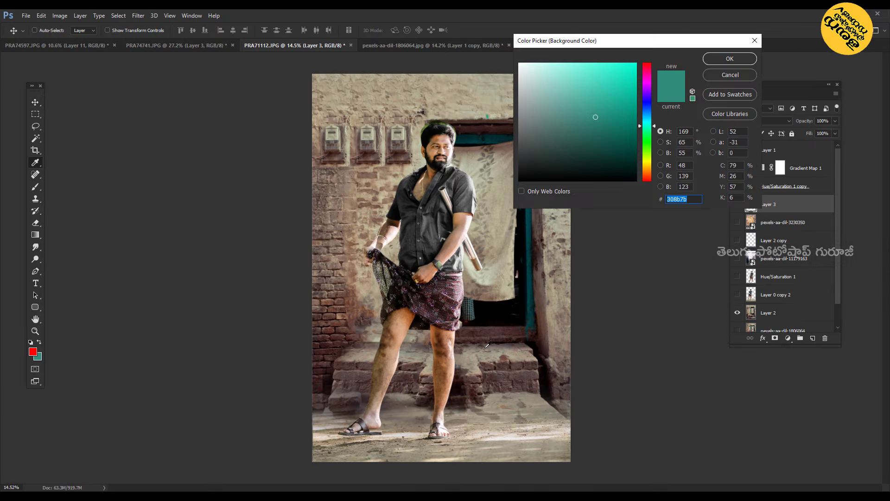
pyautogui.moveTo(464, 294)
pyautogui.mouseDown()
pyautogui.moveTo(450, 298)
pyautogui.moveTo(648, 163)
pyautogui.mouseUp()
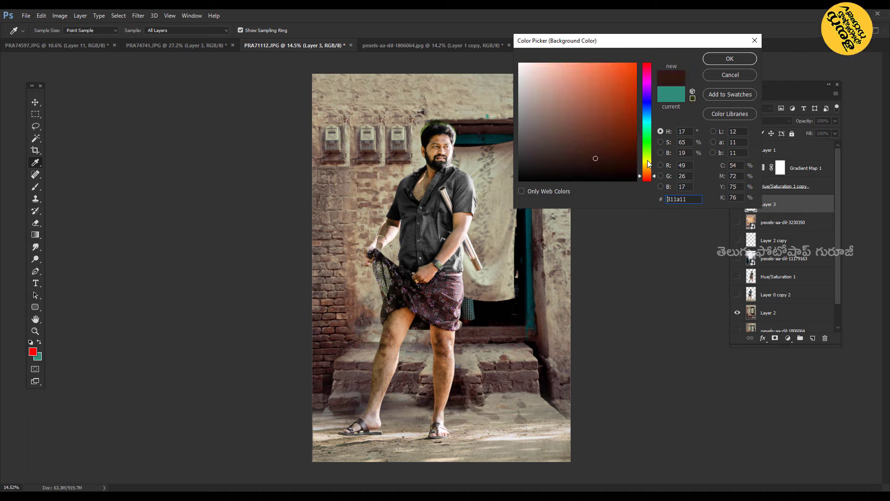
pyautogui.click(722, 59)
pyautogui.hotkey('alt', 'BackSpace')
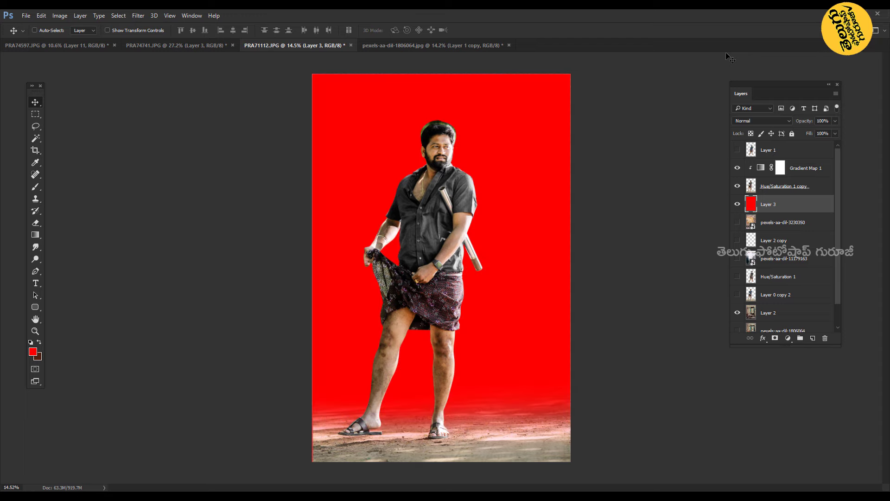
pyautogui.press('v')
# Step: Turn the fill dark brown with Hue/Saturation and lower the layer's Fill to 55%
pyautogui.hotkey('ctrl', 'u')
pyautogui.moveTo(648, 128); pyautogui.dragTo(622, 128)
pyautogui.moveTo(637, 87); pyautogui.dragTo(663, 92)
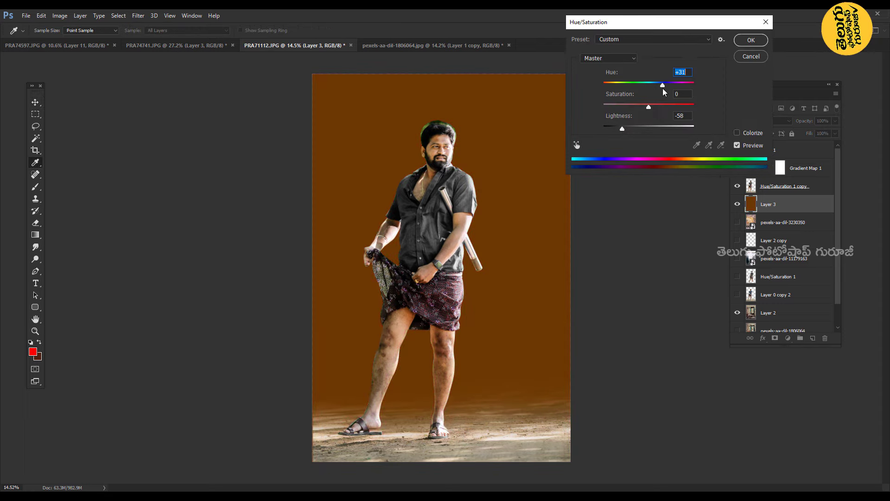
pyautogui.click(751, 40)
pyautogui.click(835, 134)
pyautogui.moveTo(837, 145)
pyautogui.mouseDown()
pyautogui.moveTo(805, 146)
pyautogui.moveTo(816, 145)
pyautogui.mouseUp()
pyautogui.scroll(-5, 475, 283)
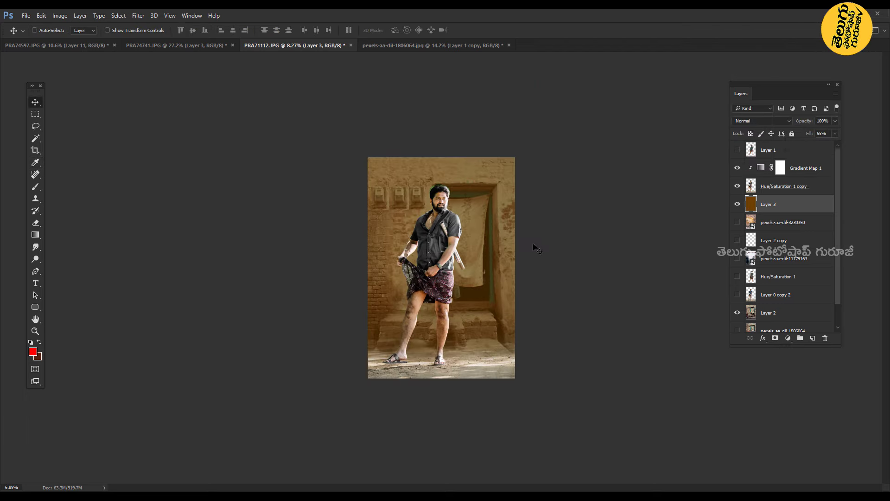
pyautogui.scroll(3, 475, 282)
pyautogui.scroll(3, 466, 226)
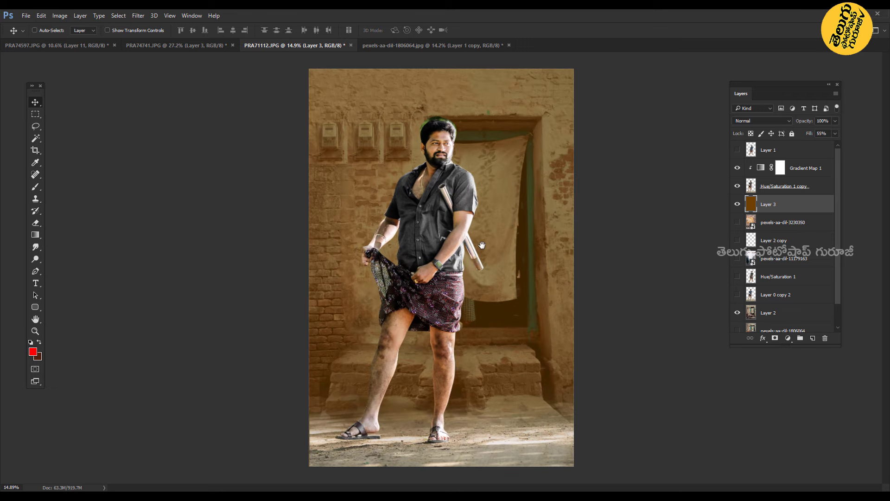
# Step: Darken the brown tint further and place the brick-wall photo pexels-aa-dil-3230350 into the poster
pyautogui.hotkey('ctrl', 'u')
pyautogui.moveTo(649, 85)
pyautogui.mouseDown()
pyautogui.moveTo(569, 97)
pyautogui.moveTo(667, 85)
pyautogui.moveTo(688, 102)
pyautogui.mouseUp()
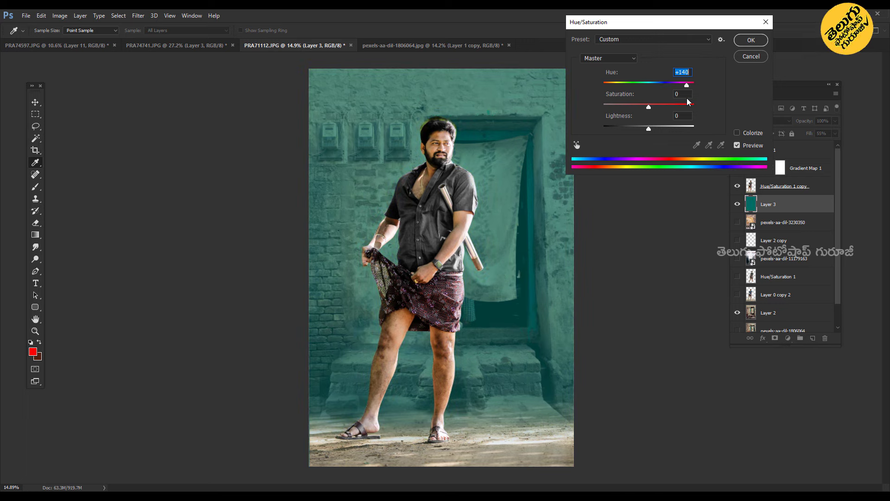
pyautogui.click(757, 57)
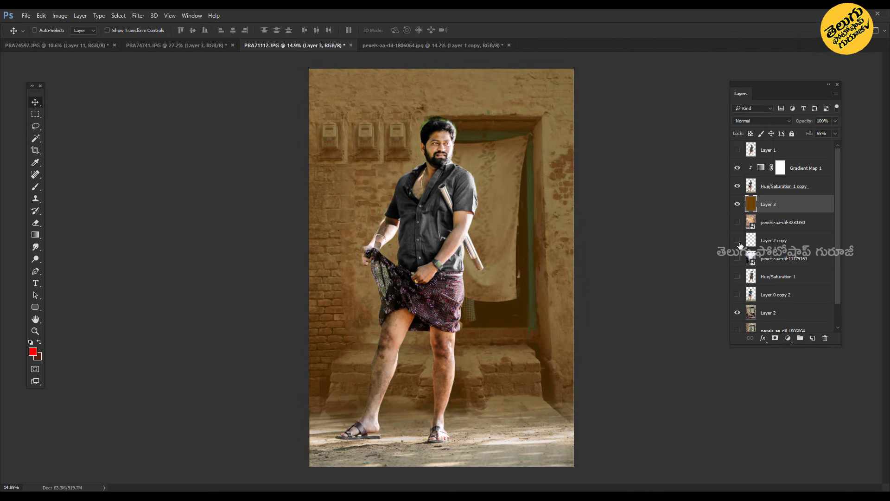
pyautogui.hotkey('ctrl', 'u')
pyautogui.moveTo(648, 129); pyautogui.dragTo(628, 130)
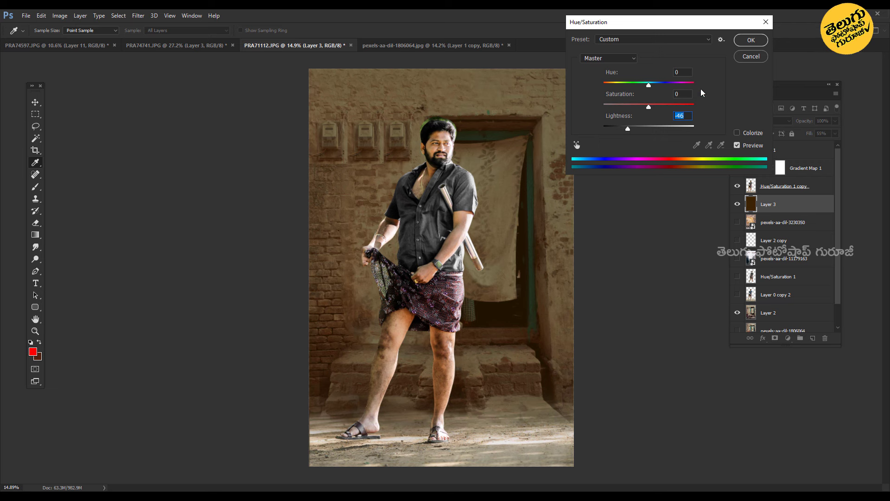
pyautogui.click(738, 57)
pyautogui.moveTo(157, 133); pyautogui.dragTo(483, 351)
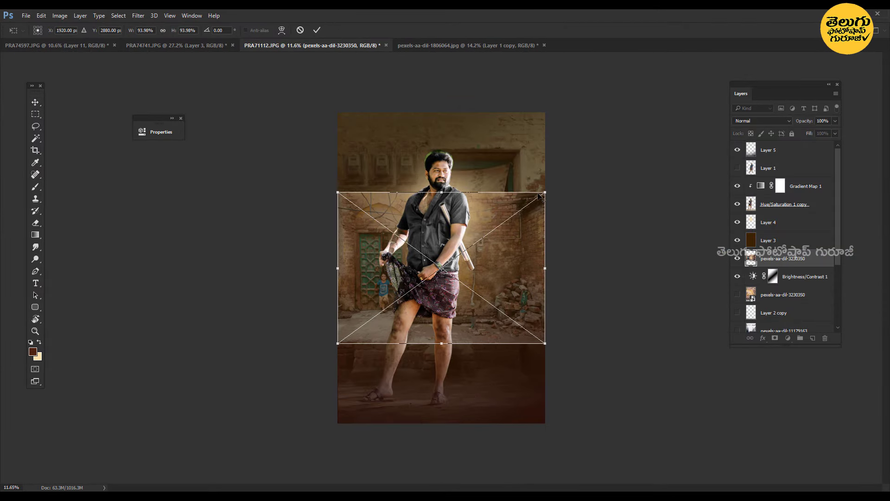
# Step: Scale the brick-wall photo to about 200%, nudge it slightly up and right, and commit
pyautogui.moveTo(545, 191); pyautogui.dragTo(679, 131)
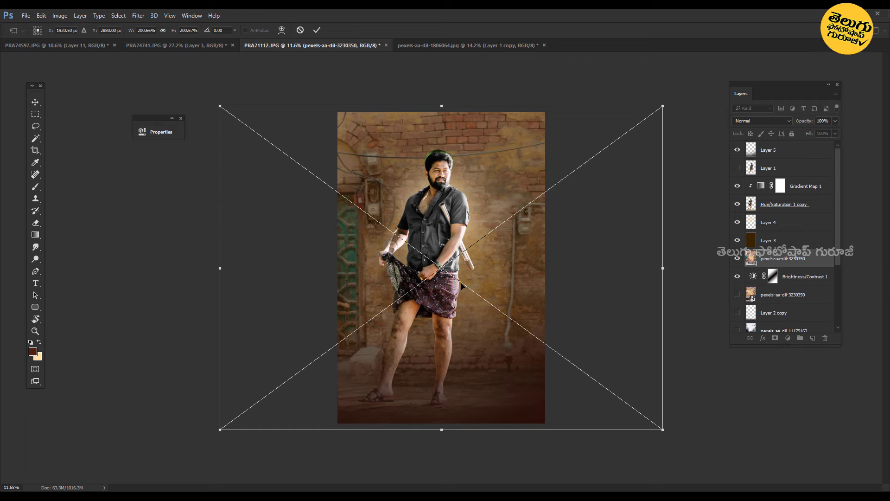
pyautogui.moveTo(463, 287); pyautogui.dragTo(467, 282)
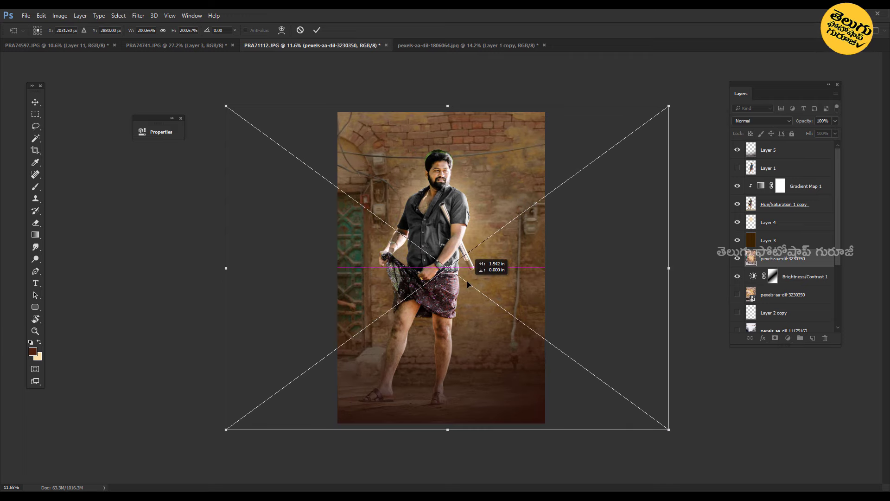
pyautogui.press('Return')
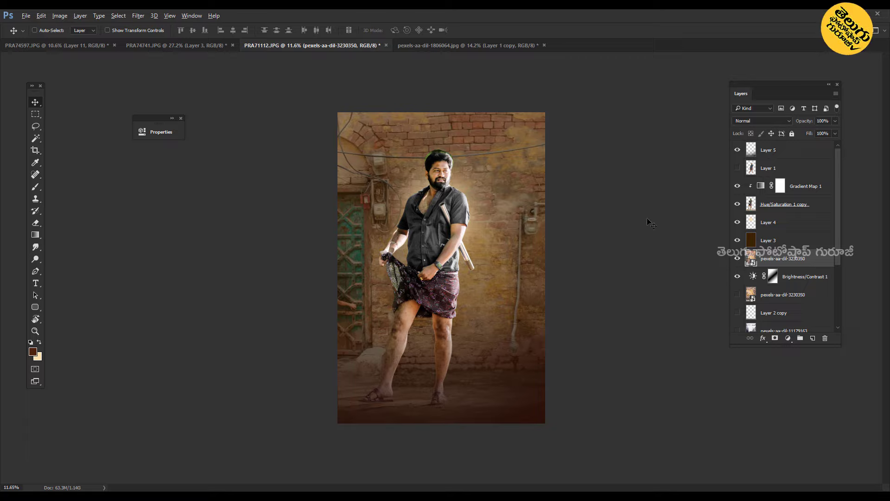
# Step: Mask the brick photo to reveal the arched wall and green window grill on the left, then shift it up
pyautogui.keyDown('alt'); pyautogui.click(775, 338); pyautogui.keyUp('alt')
pyautogui.press('d')
pyautogui.press('e')
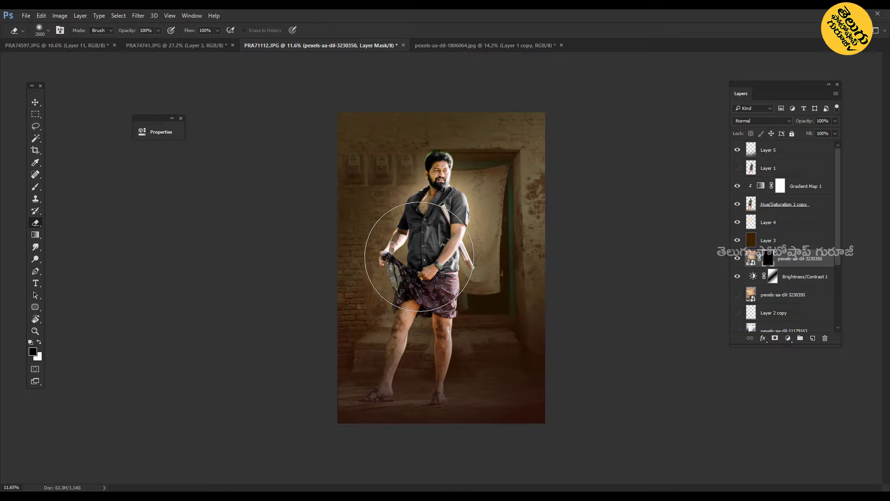
pyautogui.press(']')
pyautogui.press(']')
pyautogui.press(']')
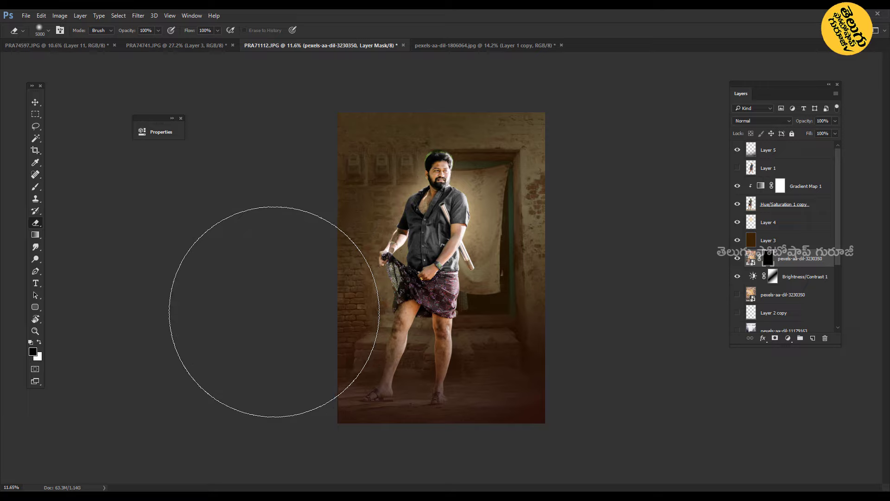
pyautogui.click(274, 311)
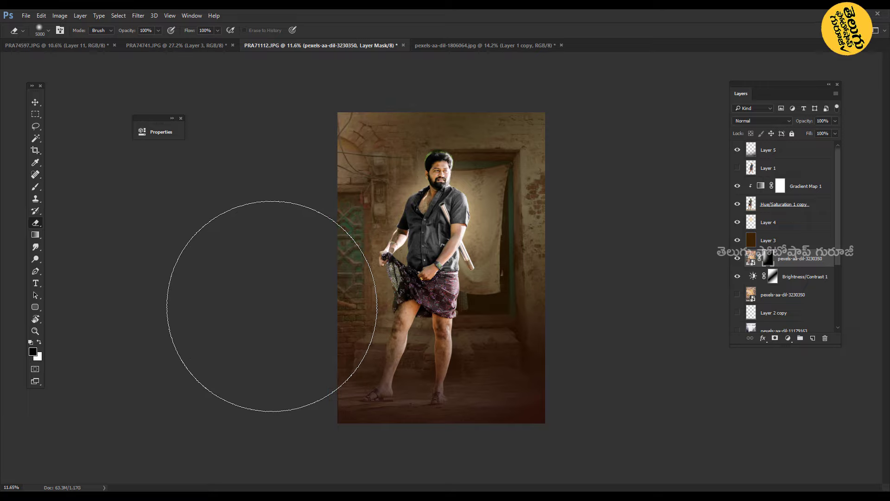
pyautogui.press('[')
pyautogui.press('[')
pyautogui.press('[')
pyautogui.press('[')
pyautogui.press('[')
pyautogui.press('[')
pyautogui.press('[')
pyautogui.press('[')
pyautogui.press('[')
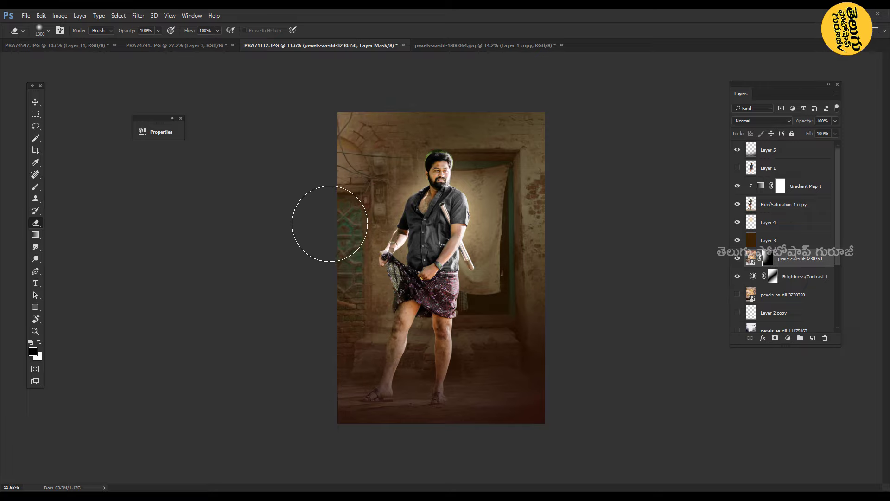
pyautogui.moveTo(330, 223); pyautogui.dragTo(308, 356)
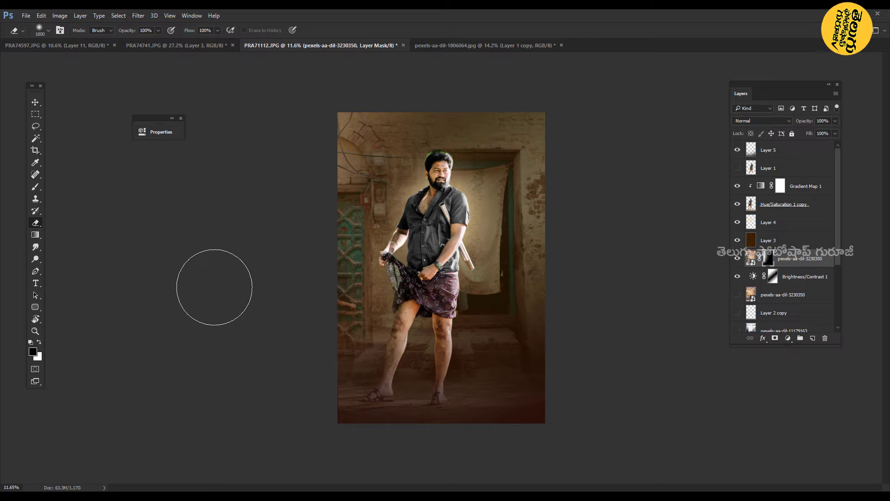
pyautogui.click(35, 103)
pyautogui.moveTo(363, 264); pyautogui.dragTo(364, 234)
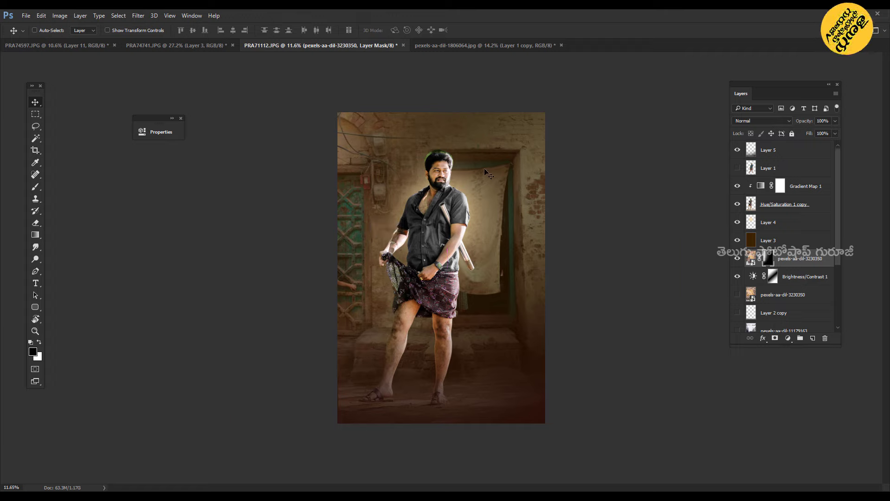
# Step: Select the Hue/Saturation 1 copy layer and zoom in on the man's head
pyautogui.rightClick(446, 226)
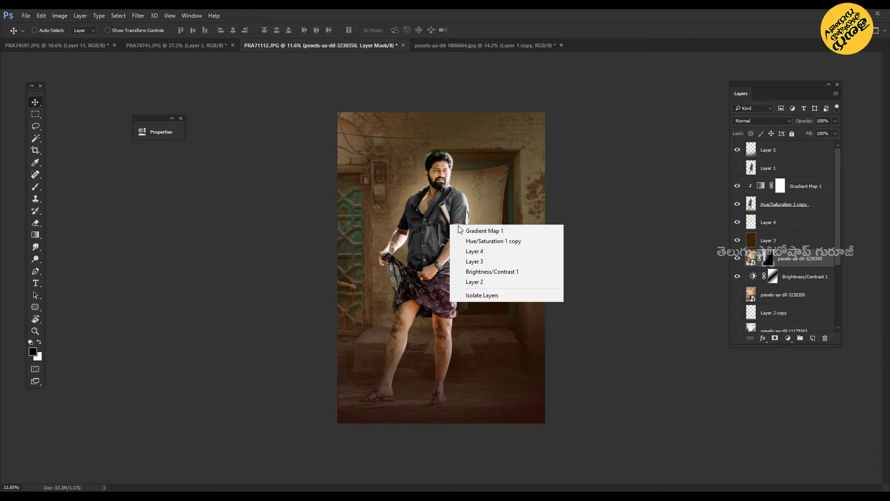
pyautogui.click(463, 228)
pyautogui.scroll(5, 433, 197)
pyautogui.click(784, 204)
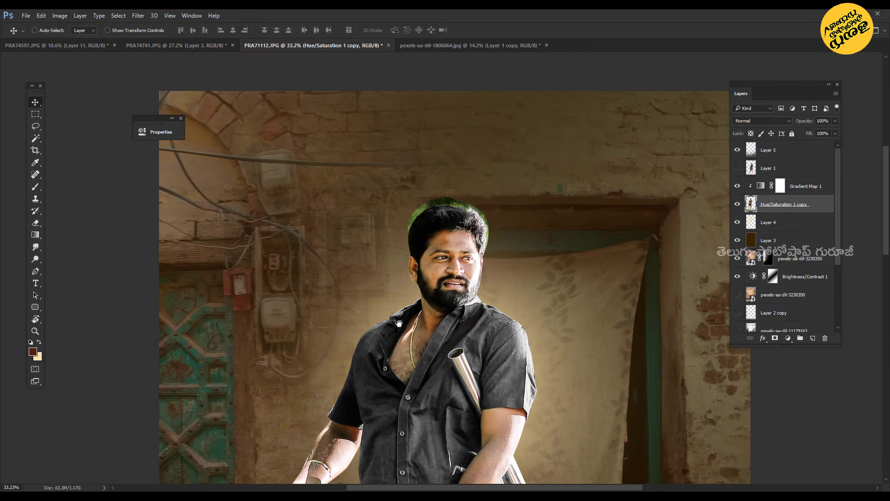
pyautogui.scroll(3, 405, 329)
pyautogui.scroll(2, 404, 330)
pyautogui.moveTo(407, 331); pyautogui.dragTo(406, 242)
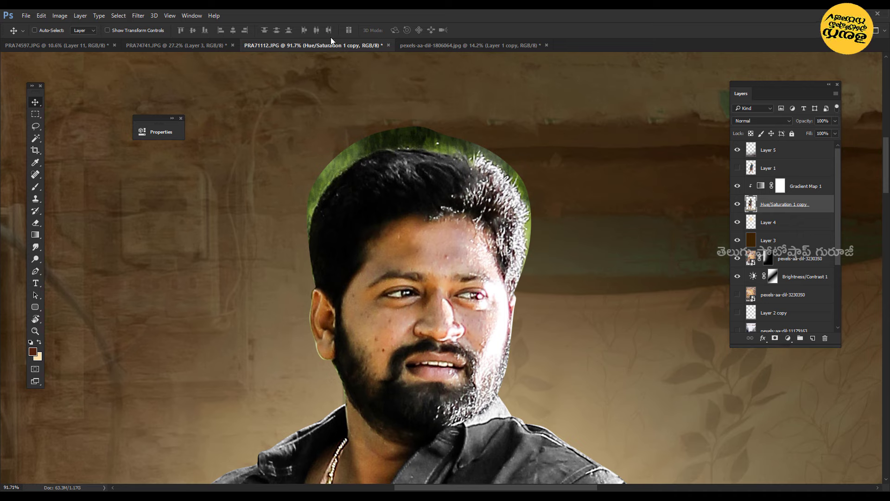
# Step: Trace a pen path around the hair's green fringe, turn it into a selection and delete it
pyautogui.press('p')
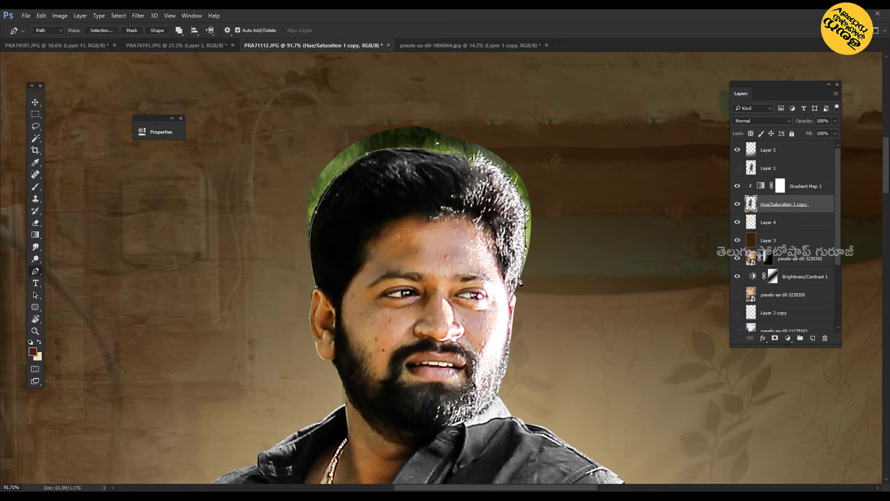
pyautogui.click(577, 152)
pyautogui.click(518, 108)
pyautogui.click(378, 87)
pyautogui.click(286, 133)
pyautogui.click(266, 185)
pyautogui.click(282, 267)
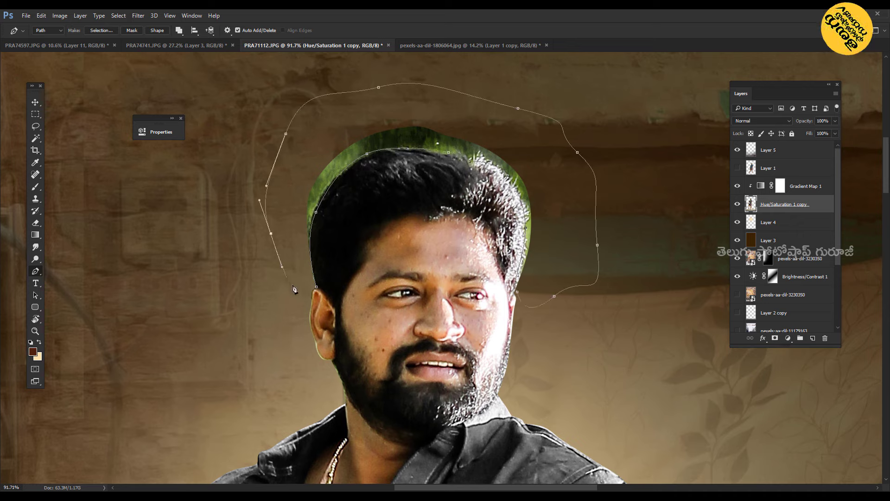
pyautogui.click(316, 287)
pyautogui.rightClick(317, 288)
pyautogui.click(339, 311)
pyautogui.press('Return')
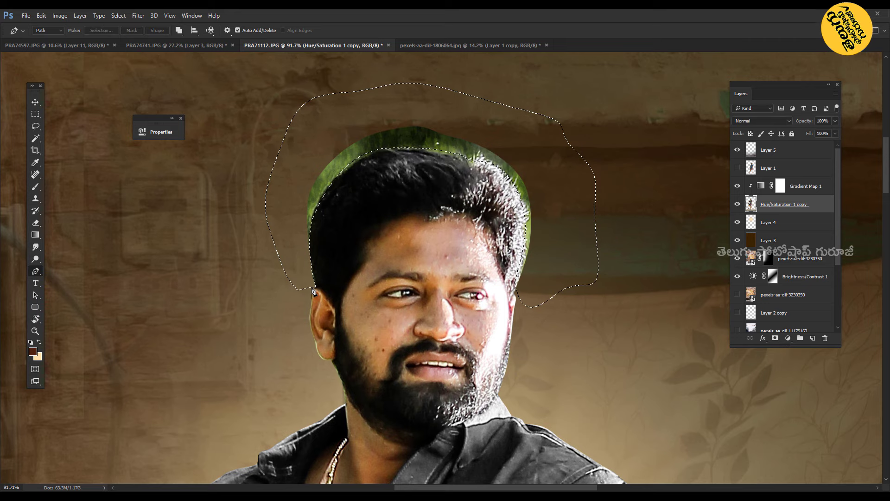
pyautogui.press('Delete')
pyautogui.hotkey('ctrl', 'd')
# Step: Fit the whole image on screen and return to the Hue/Saturation 1 copy layer
pyautogui.press('v')
pyautogui.hotkey('ctrl', '-')
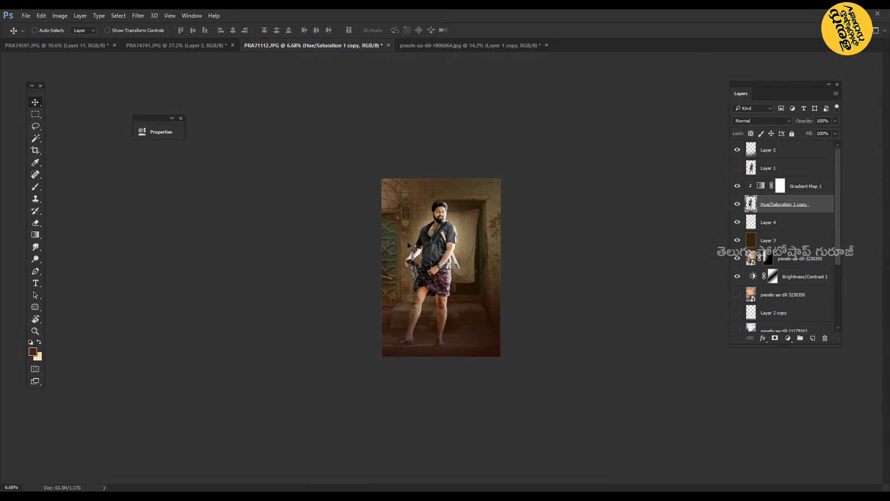
pyautogui.hotkey('ctrl', '0')
pyautogui.hotkey('alt', ']')
pyautogui.hotkey('alt', '[')
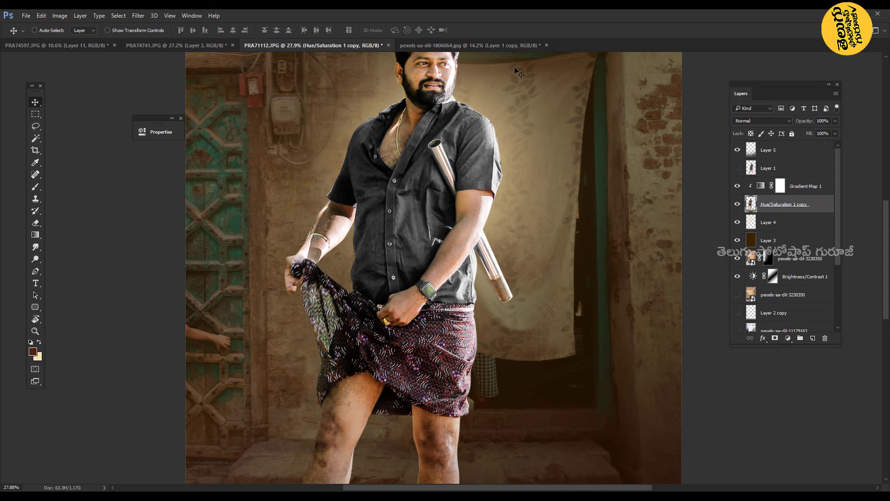
# Step: Apply Match Color with Color Intensity 123 to the man's layer
pyautogui.click(60, 15)
pyautogui.click(179, 220)
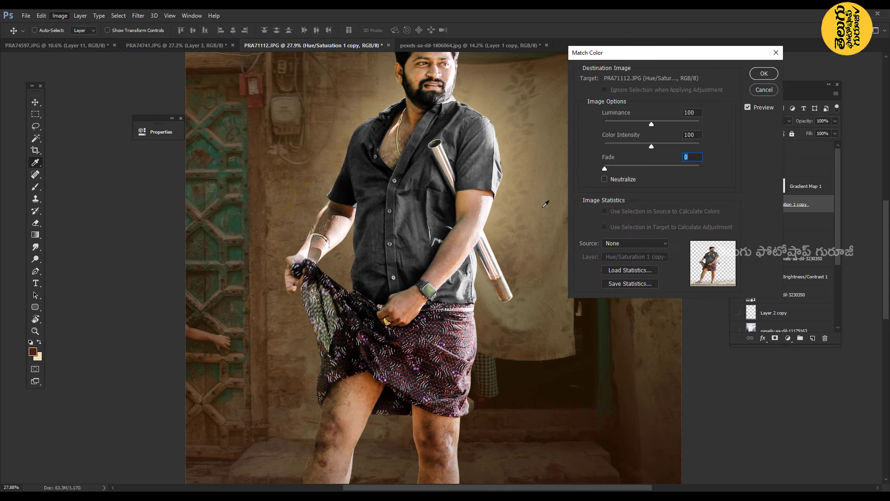
pyautogui.click(764, 73)
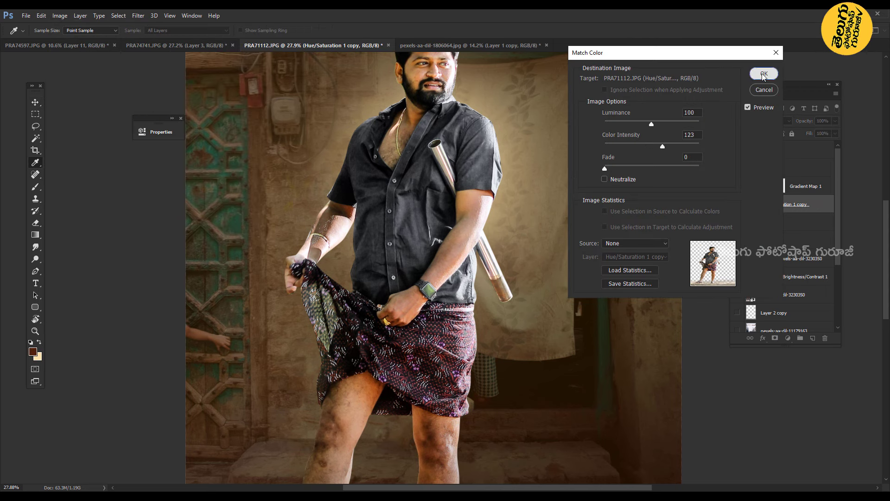
pyautogui.scroll(-2, 410, 167)
pyautogui.scroll(10, 410, 167)
# Step: Smudge the right, top and left edges of the hair into soft strands
pyautogui.press('r')
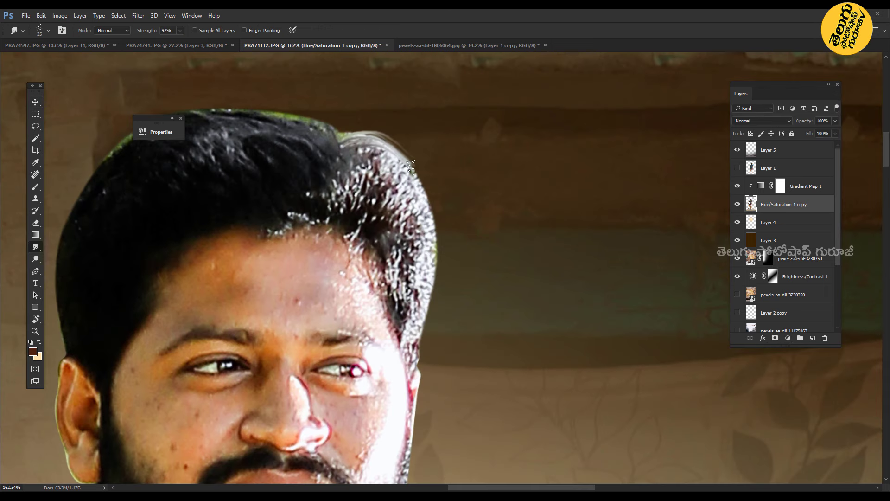
pyautogui.scroll(1, 594, 445)
pyautogui.press('[')
pyautogui.moveTo(412, 343); pyautogui.dragTo(443, 232)
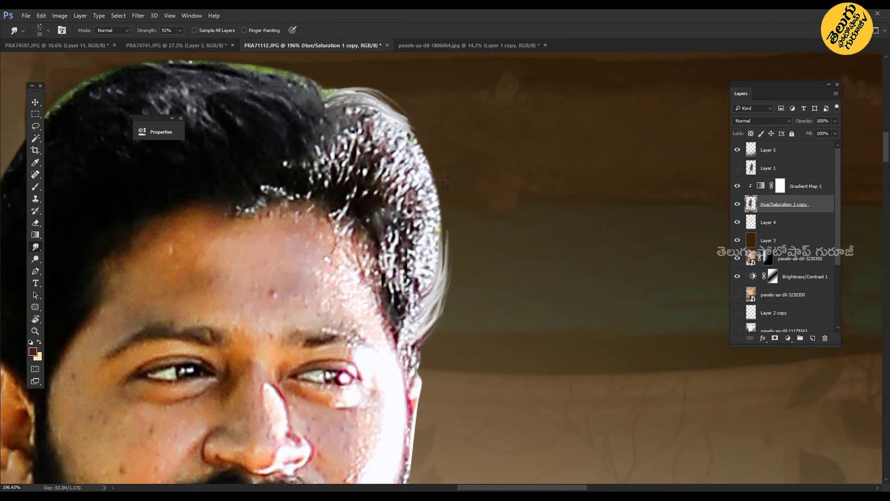
pyautogui.moveTo(399, 120)
pyautogui.mouseDown()
pyautogui.moveTo(447, 263)
pyautogui.moveTo(623, 383)
pyautogui.mouseUp()
pyautogui.moveTo(491, 218); pyautogui.dragTo(315, 182)
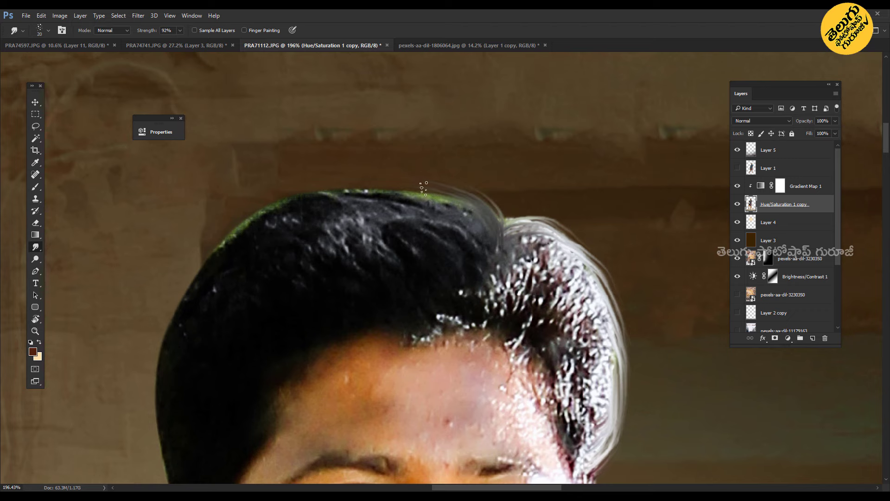
pyautogui.moveTo(241, 232); pyautogui.dragTo(185, 306)
pyautogui.moveTo(169, 419)
pyautogui.mouseDown()
pyautogui.moveTo(238, 293)
pyautogui.moveTo(212, 261)
pyautogui.mouseUp()
pyautogui.moveTo(234, 174); pyautogui.dragTo(319, 91)
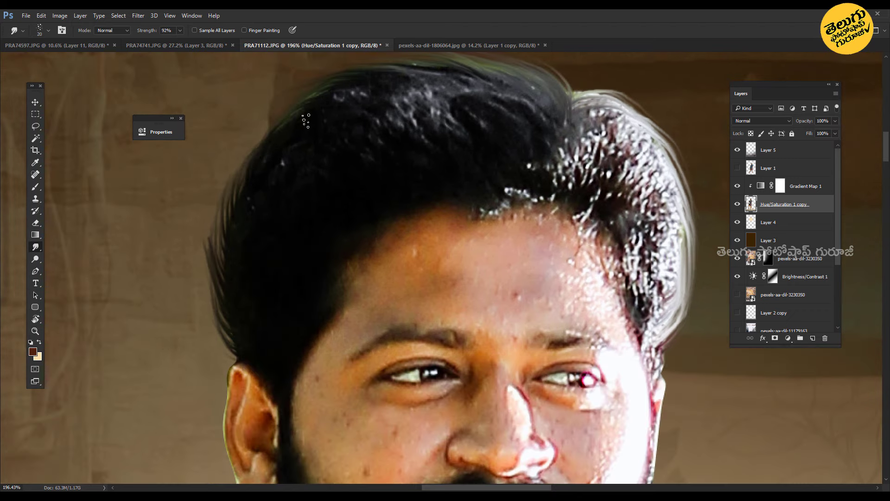
pyautogui.scroll(-5, 496, 158)
pyautogui.scroll(-5, 467, 248)
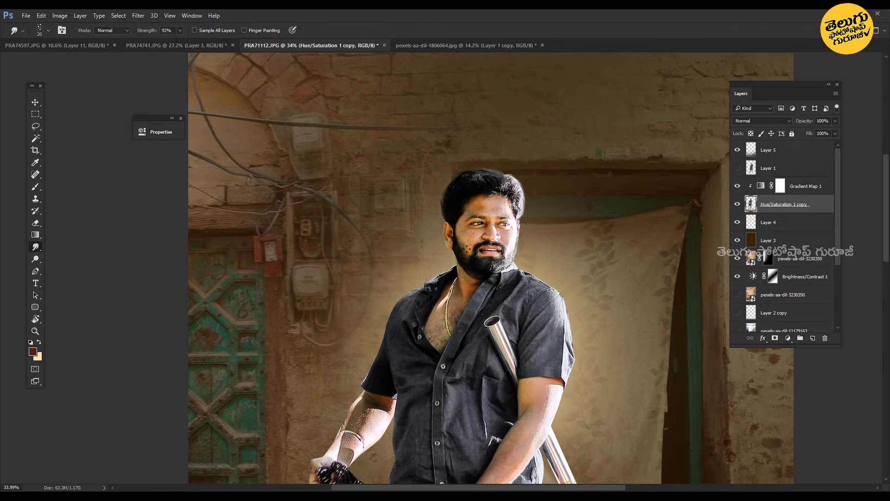
pyautogui.scroll(-2, 467, 248)
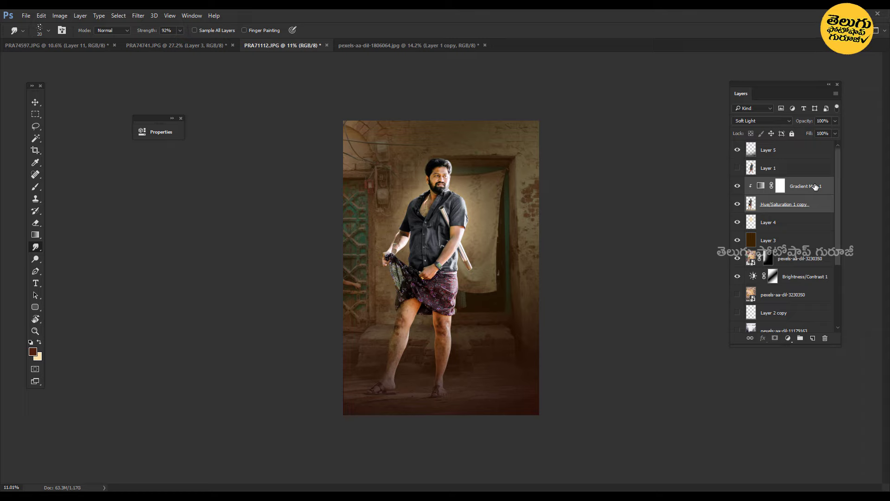
# Step: Merge the man into Gradient Map 1 and add a clipped Brightness/Contrast at Brightness -150
pyautogui.hotkey('ctrl', 'e')
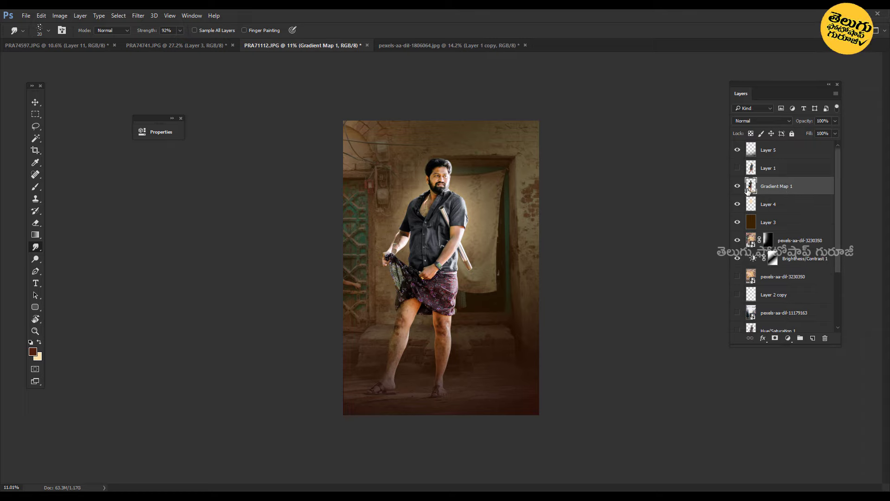
pyautogui.click(737, 186)
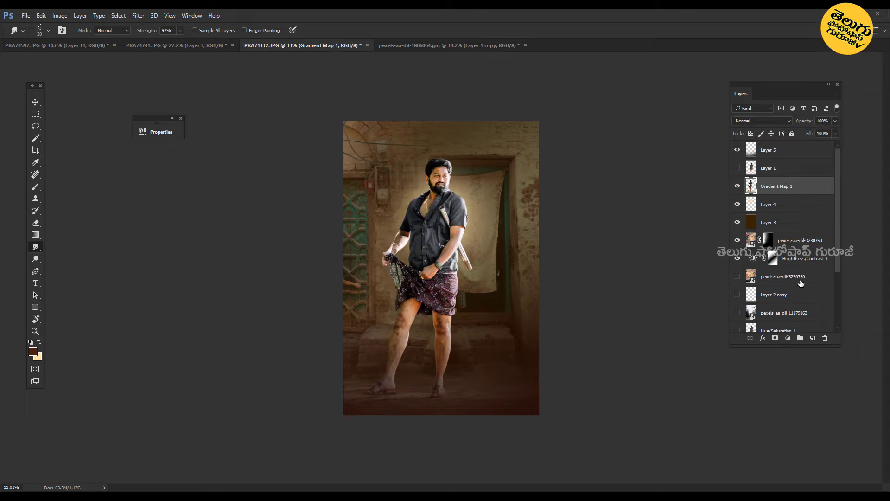
pyautogui.click(787, 338)
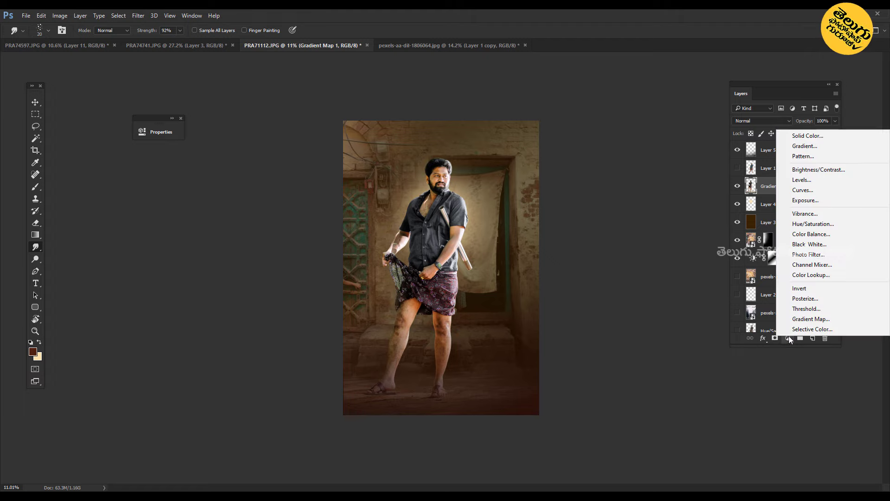
pyautogui.click(807, 169)
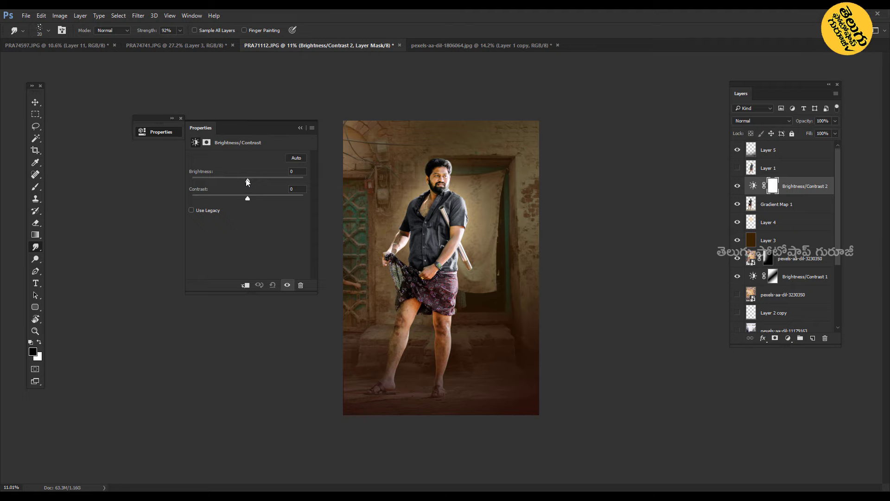
pyautogui.moveTo(247, 180); pyautogui.dragTo(129, 183)
pyautogui.click(242, 286)
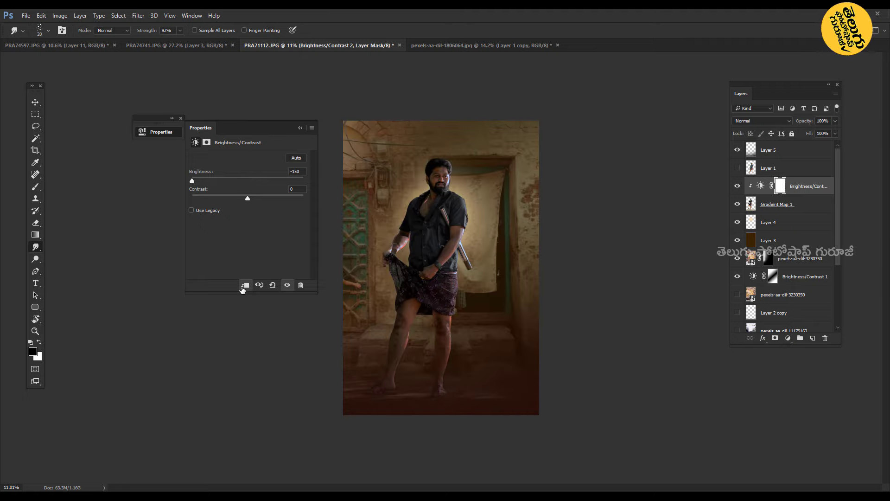
pyautogui.click(303, 127)
pyautogui.hotkey('ctrl', '0')
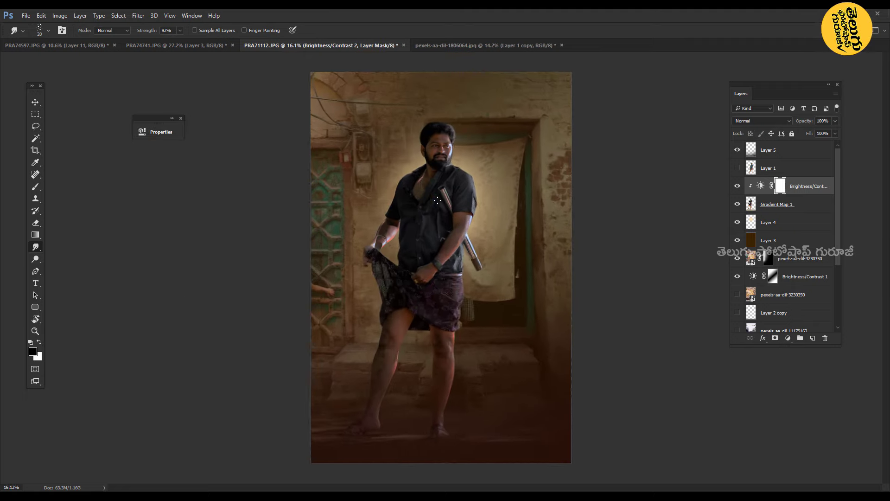
# Step: Erase the Brightness/Contrast 2 mask over the face, chest and shoulder to restore light
pyautogui.moveTo(472, 197); pyautogui.dragTo(454, 252)
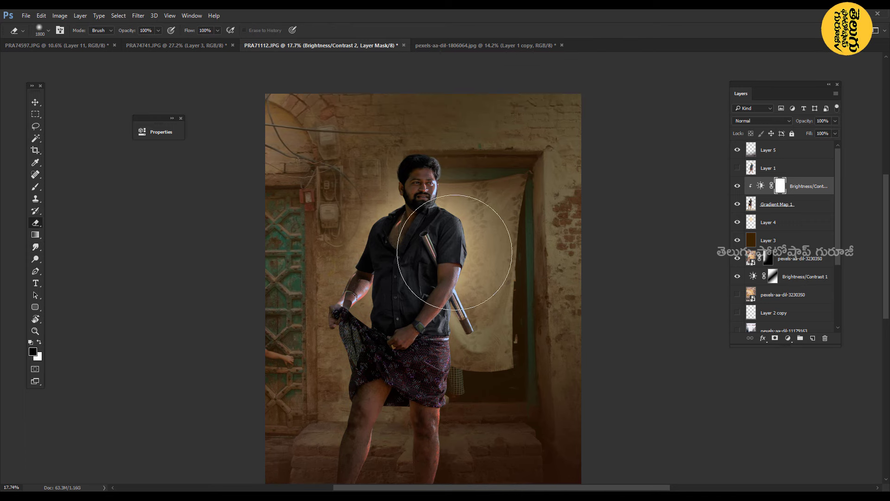
pyautogui.scroll(1, 454, 252)
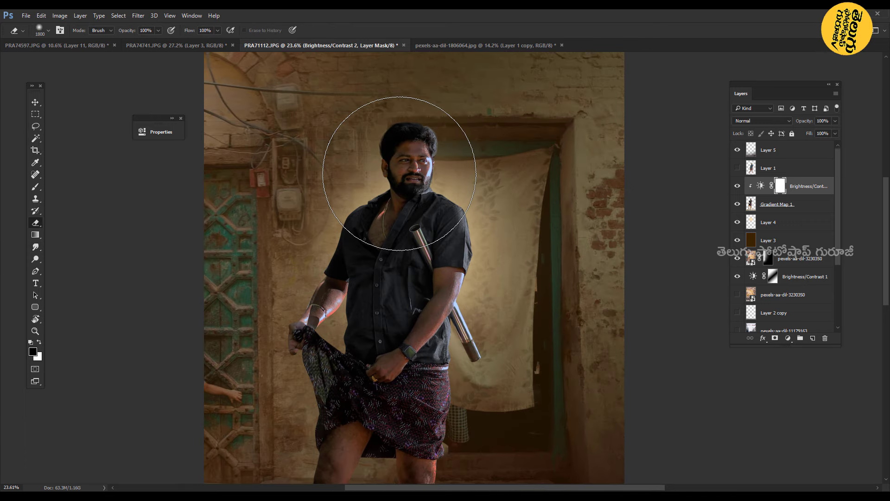
pyautogui.click(399, 173)
pyautogui.moveTo(532, 161); pyautogui.dragTo(506, 208)
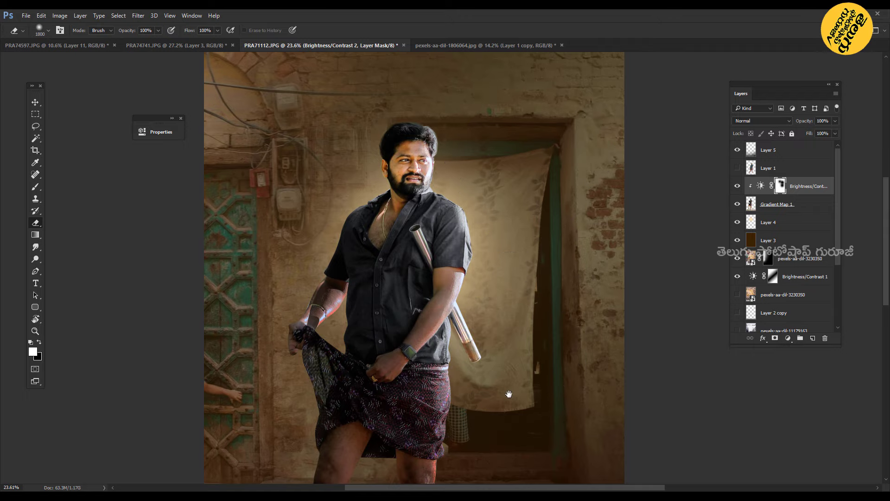
# Step: Move the view down to the legs and resize the eraser brush for the arm
pyautogui.moveTo(509, 393)
pyautogui.mouseDown()
pyautogui.moveTo(519, 281)
pyautogui.moveTo(512, 369)
pyautogui.mouseUp()
pyautogui.press('[')
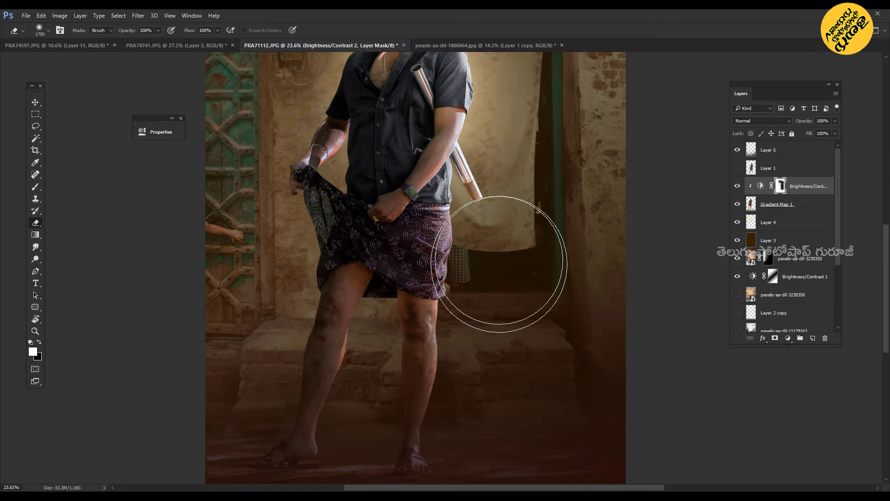
pyautogui.scroll(-3, 543, 322)
pyautogui.scroll(8, 455, 259)
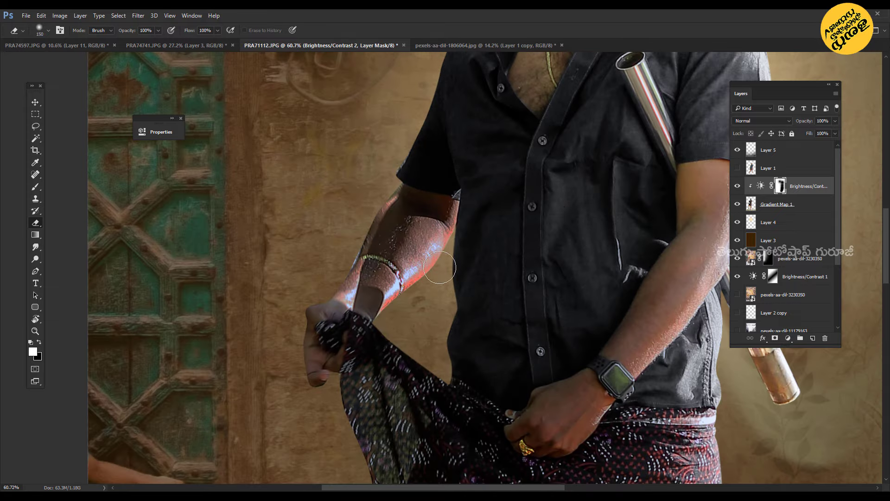
pyautogui.press('[')
pyautogui.press('[')
pyautogui.press('[')
pyautogui.scroll(-5, 454, 259)
pyautogui.scroll(1, 415, 342)
pyautogui.scroll(2, 541, 350)
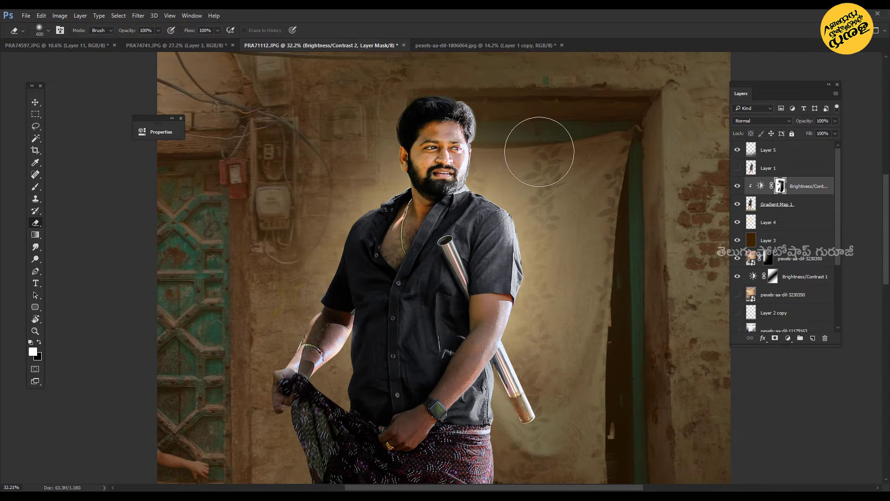
pyautogui.scroll(-3, 538, 149)
pyautogui.press(']')
pyautogui.press(']')
pyautogui.press(']')
pyautogui.scroll(4, 586, 213)
pyautogui.scroll(-2, 324, 370)
# Step: Set the eraser to size 150 and flow 43%, then brighten the lungi folds
pyautogui.press('[')
pyautogui.press('[')
pyautogui.press('[')
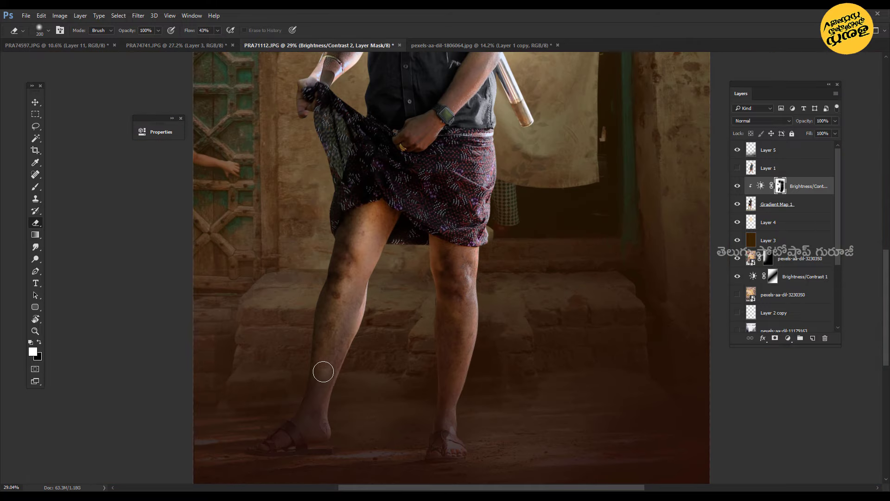
pyautogui.hotkey('shift', '4')
pyautogui.hotkey('shift', '3')
pyautogui.scroll(5, 510, 234)
pyautogui.press('[')
pyautogui.press('[')
pyautogui.press('[')
pyautogui.moveTo(372, 380); pyautogui.dragTo(438, 378)
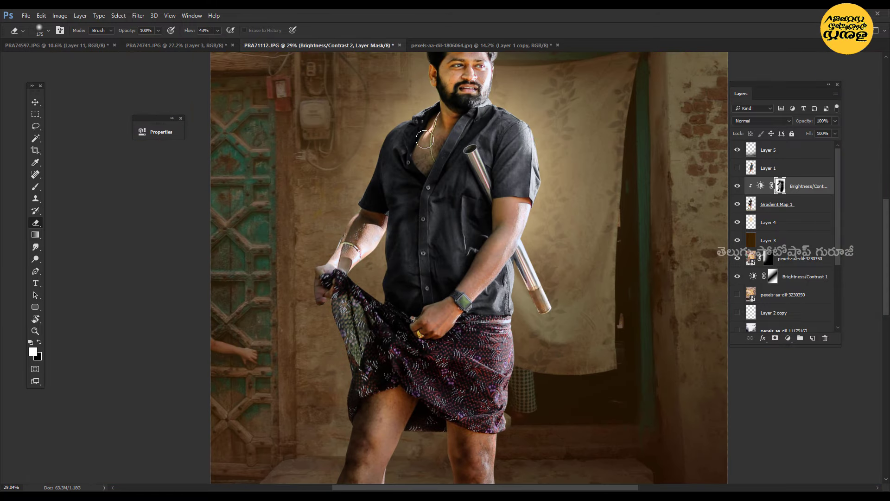
pyautogui.press(']')
pyautogui.press(']')
pyautogui.press(']')
pyautogui.scroll(-3, 417, 195)
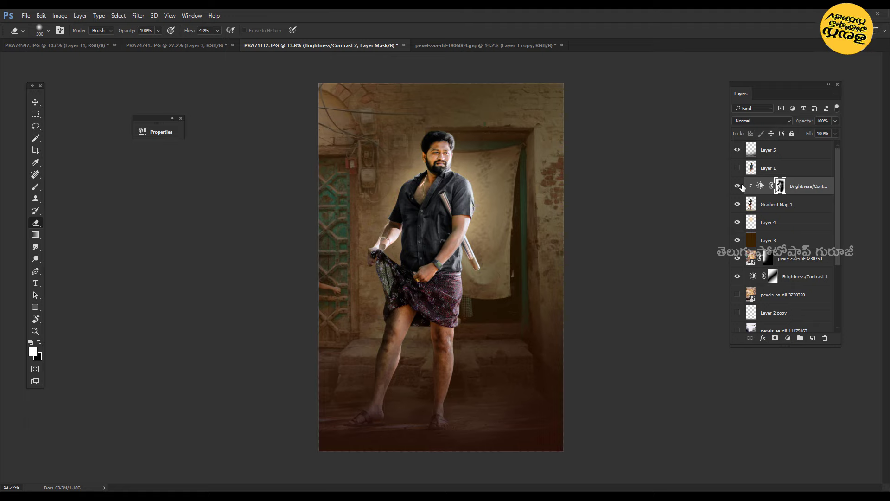
# Step: Add a second Gradient Map clipped to the layer below, blended as Soft Light
pyautogui.click(779, 204)
pyautogui.click(787, 338)
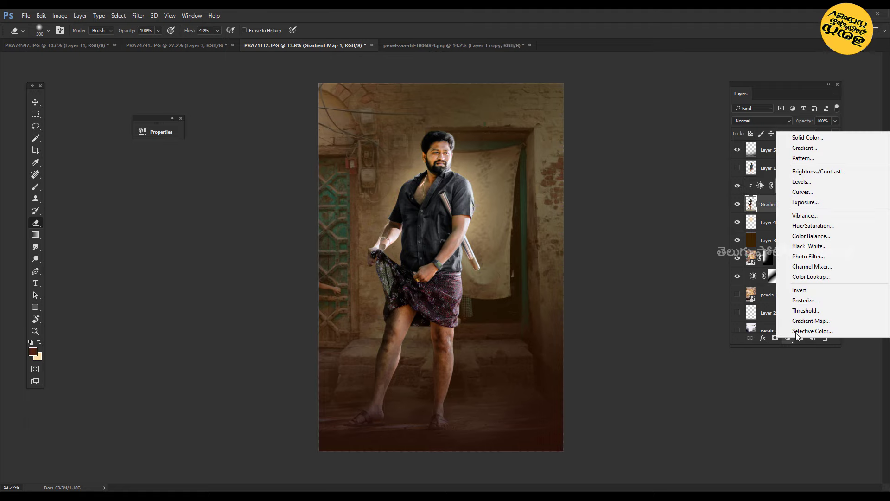
pyautogui.click(788, 319)
pyautogui.click(779, 122)
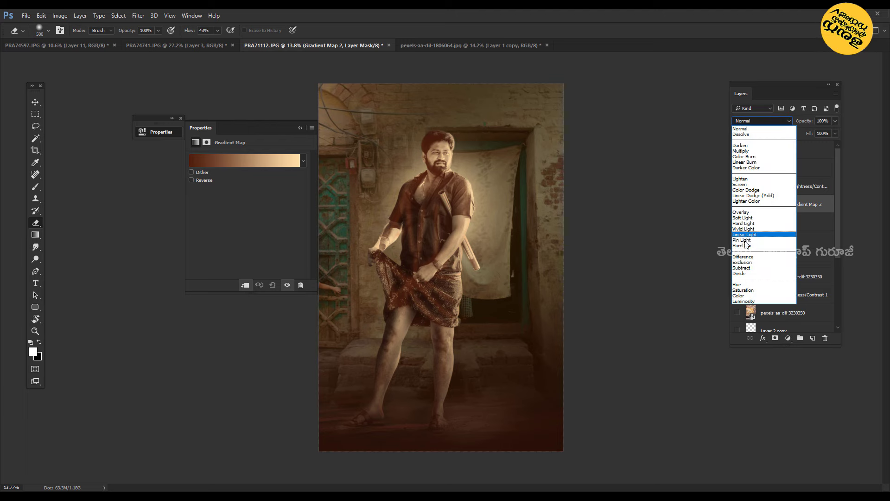
pyautogui.click(750, 218)
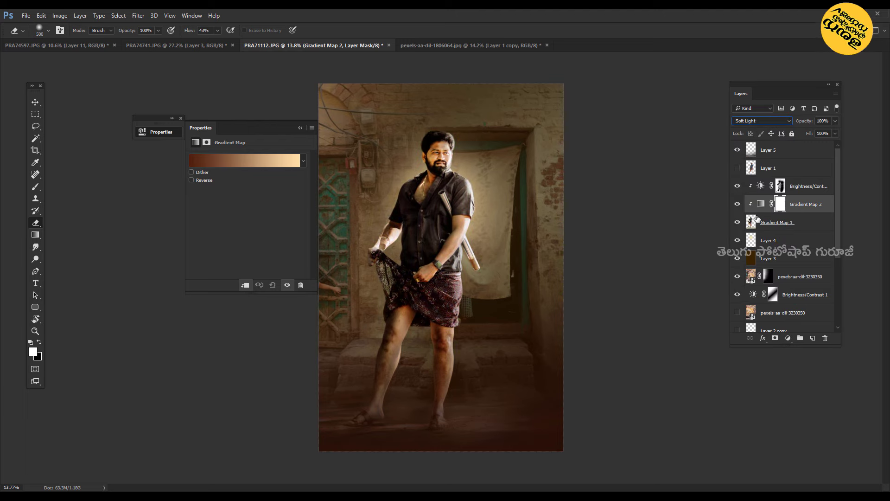
# Step: Apply the black-to-gold gradient preset to the gradient map
pyautogui.click(191, 180)
pyautogui.click(242, 160)
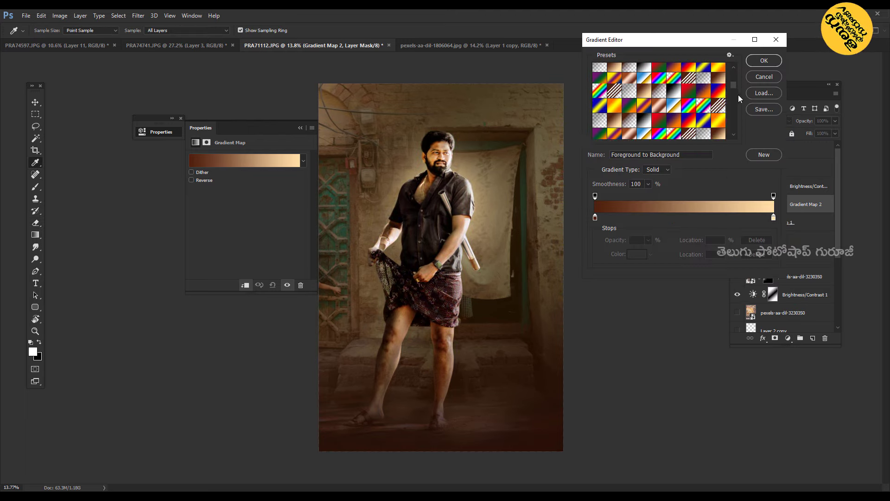
pyautogui.scroll(-3, 738, 97)
pyautogui.scroll(-2, 735, 132)
pyautogui.click(718, 121)
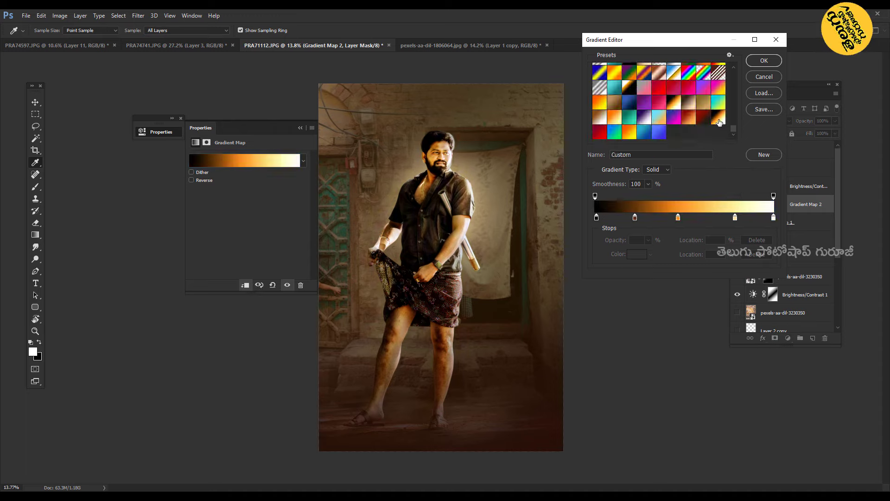
pyautogui.click(769, 77)
# Step: Lower the gradient map's fill to 15%, then open the font_rend name image
pyautogui.press('e')
pyautogui.moveTo(835, 133); pyautogui.dragTo(798, 143)
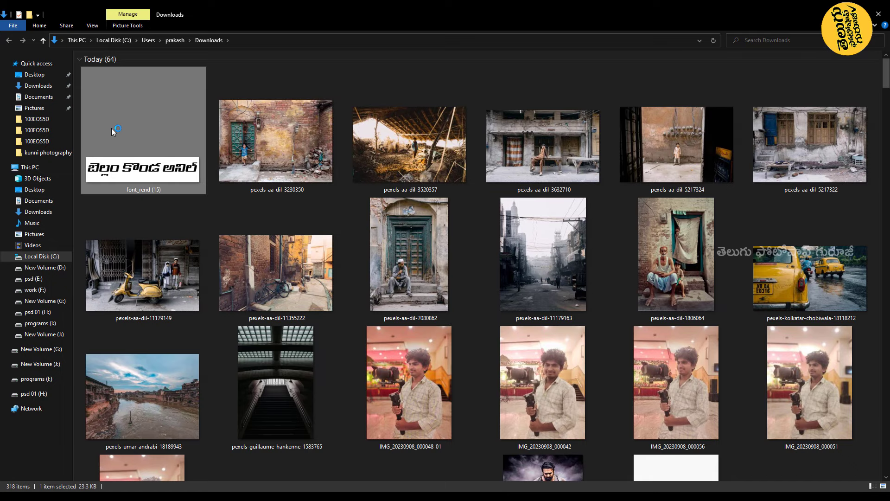
pyautogui.doubleClick(112, 127)
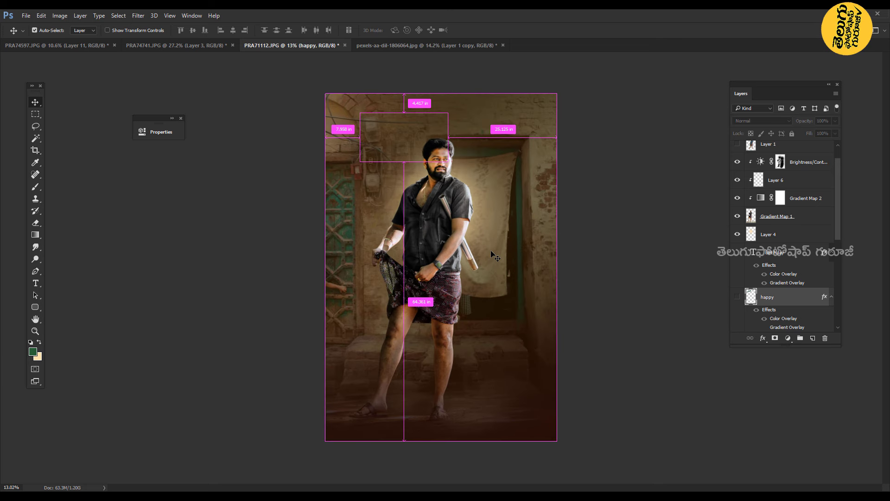
# Step: Paste the Telugu name image into the poster and move it to the top of the stack
pyautogui.hotkey('ctrl', 'v')
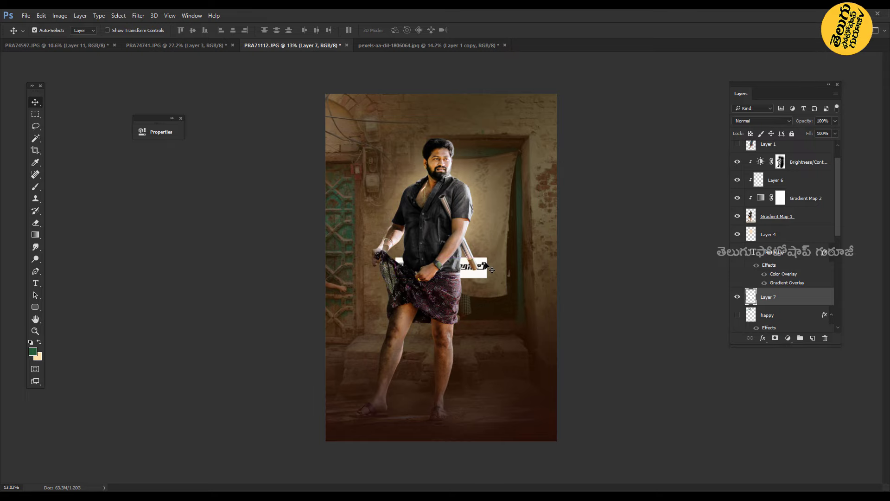
pyautogui.hotkey('ctrl', 'shift', ']')
pyautogui.scroll(3, 494, 274)
pyautogui.scroll(3, 495, 275)
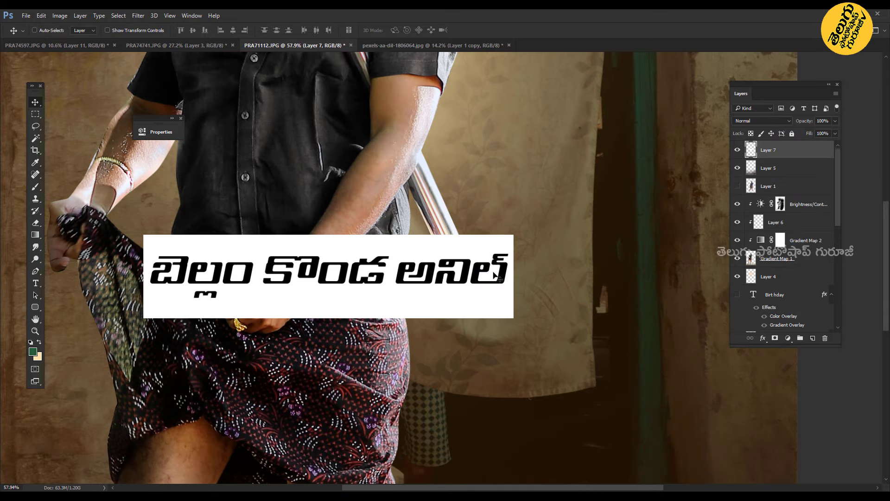
pyautogui.scroll(1, 495, 275)
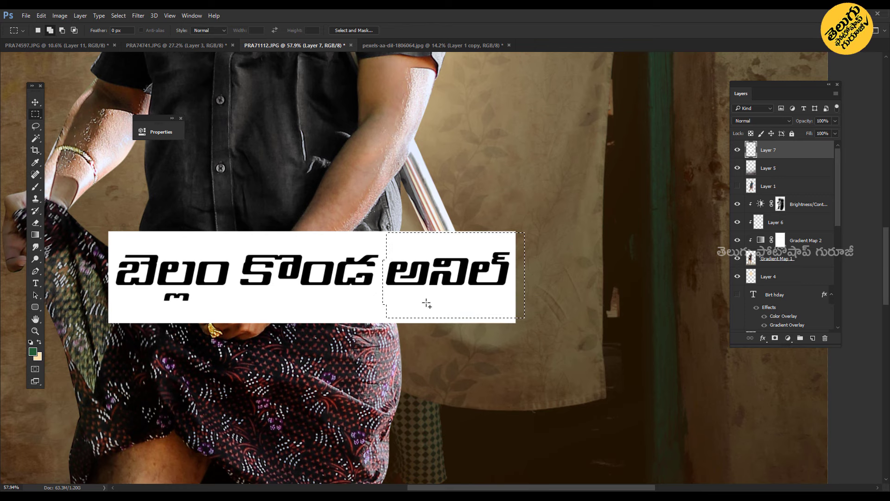
# Step: Copy the word అనిల్ to its own layer, drop its white background with Blend If, and merge the copies
pyautogui.hotkey('ctrl', 'j')
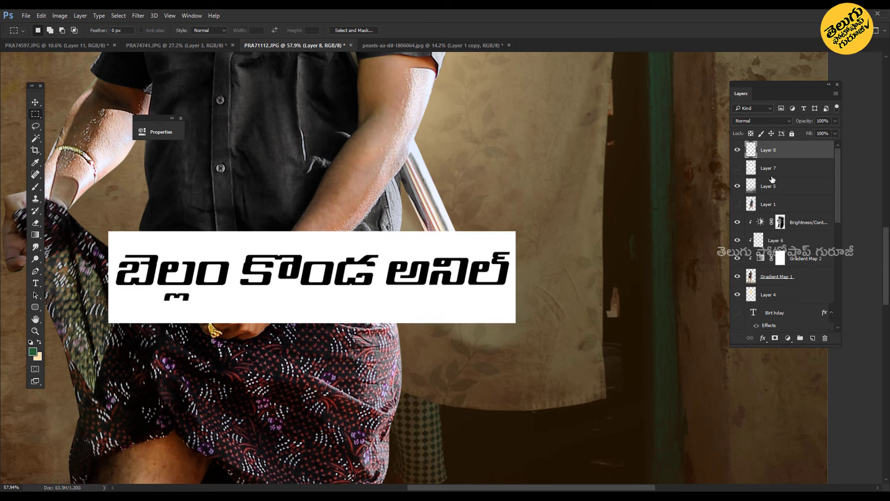
pyautogui.click(762, 338)
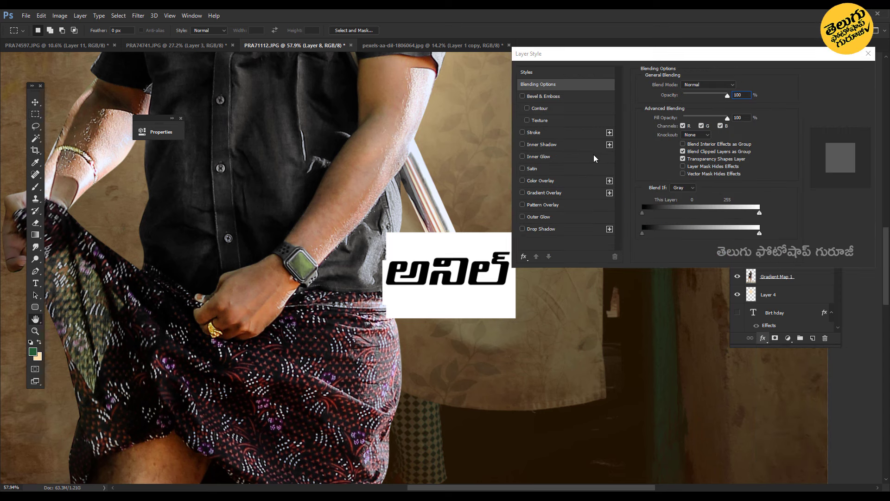
pyautogui.moveTo(758, 213); pyautogui.dragTo(749, 212)
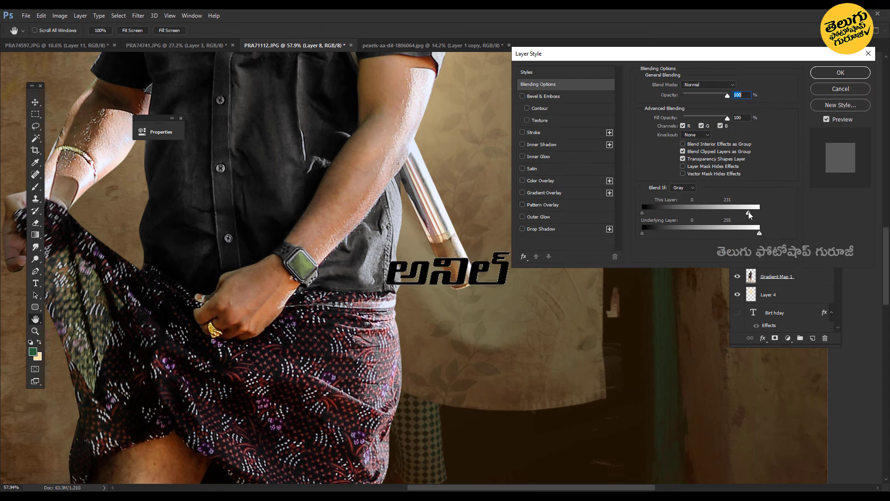
pyautogui.click(840, 72)
pyautogui.keyDown('shift'); pyautogui.click(789, 174); pyautogui.keyUp('shift')
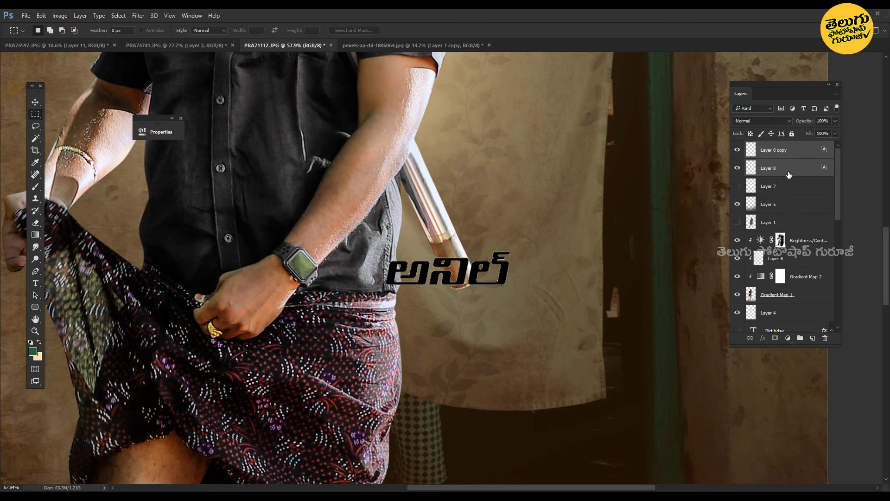
pyautogui.hotkey('ctrl', 'e')
pyautogui.scroll(-5, 486, 265)
# Step: Scale and reshape the title across the top, positioned above the man's head
pyautogui.hotkey('ctrl', 't')
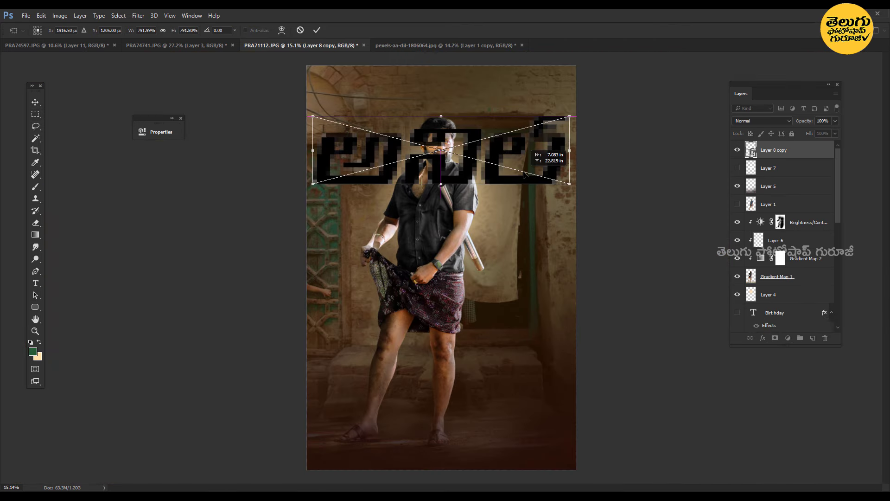
pyautogui.moveTo(524, 174); pyautogui.dragTo(523, 124)
pyautogui.moveTo(570, 66); pyautogui.dragTo(542, 78)
pyautogui.press('Return')
pyautogui.hotkey('ctrl', 'u')
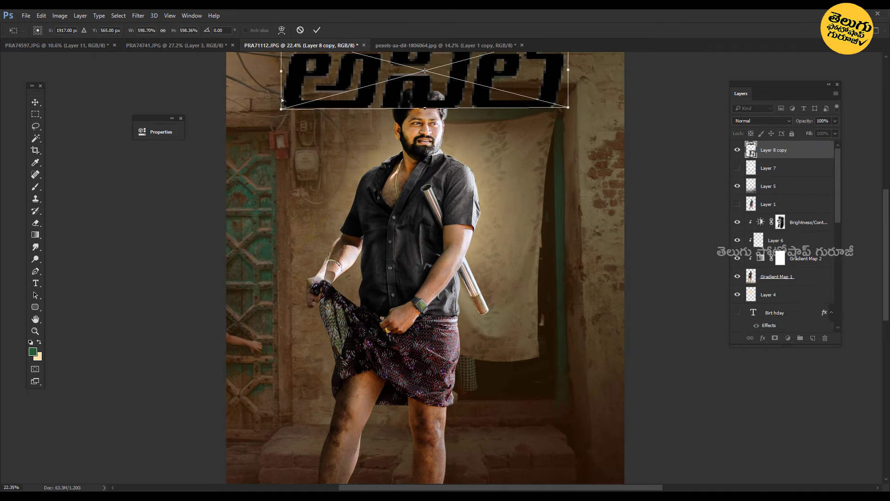
pyautogui.scroll(3, 282, 99)
pyautogui.moveTo(549, 155); pyautogui.dragTo(521, 160)
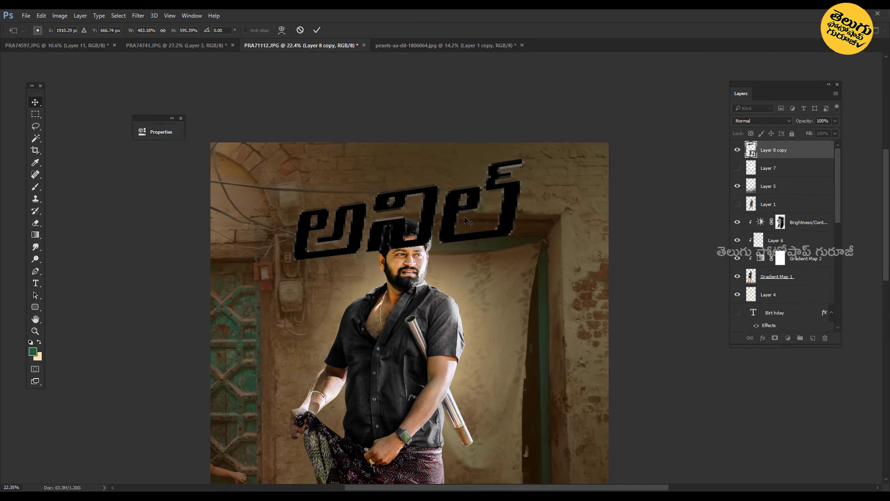
pyautogui.press('Return')
pyautogui.moveTo(459, 181); pyautogui.dragTo(489, 186)
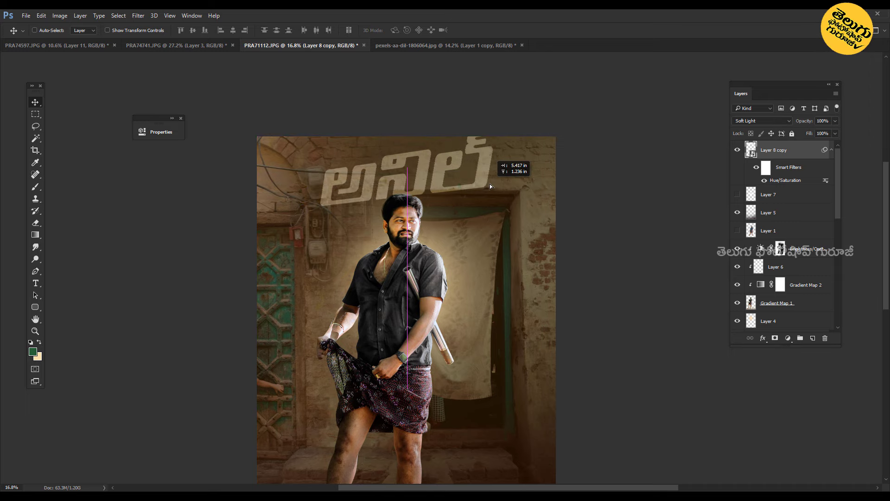
# Step: Add a Colour Overlay and an orange-to-yellow Gradient Overlay to the title
pyautogui.click(763, 338)
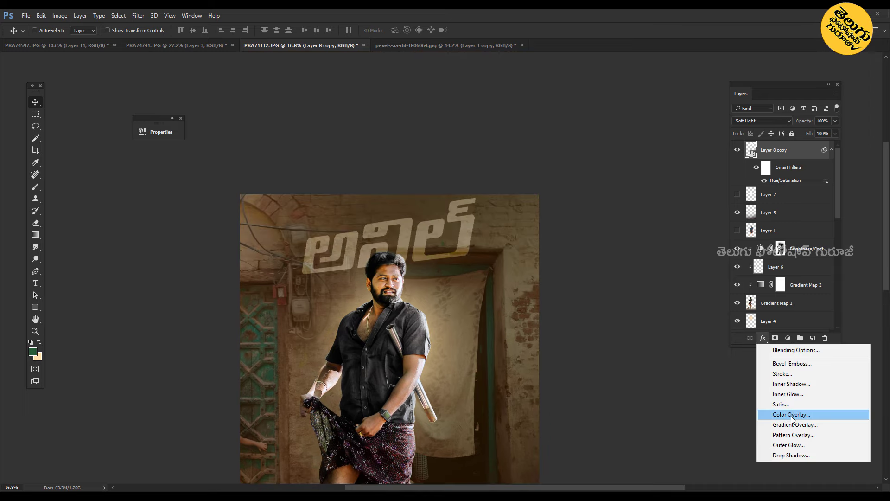
pyautogui.click(792, 414)
pyautogui.press('Return')
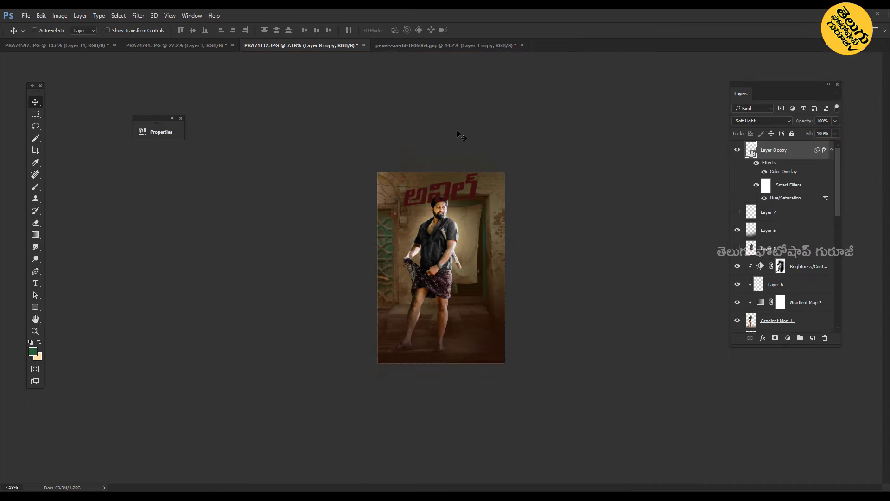
pyautogui.scroll(2, 364, 282)
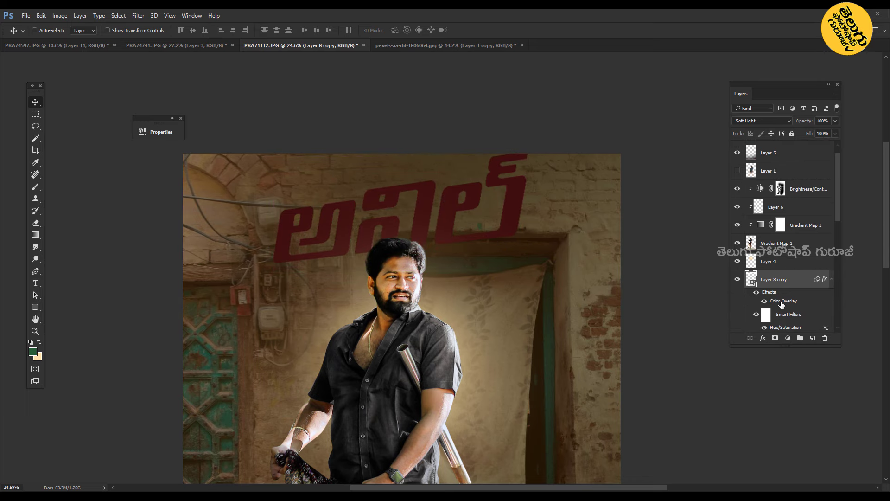
pyautogui.doubleClick(782, 305)
pyautogui.click(544, 192)
pyautogui.click(695, 103)
pyautogui.scroll(-3, 659, 102)
pyautogui.click(626, 133)
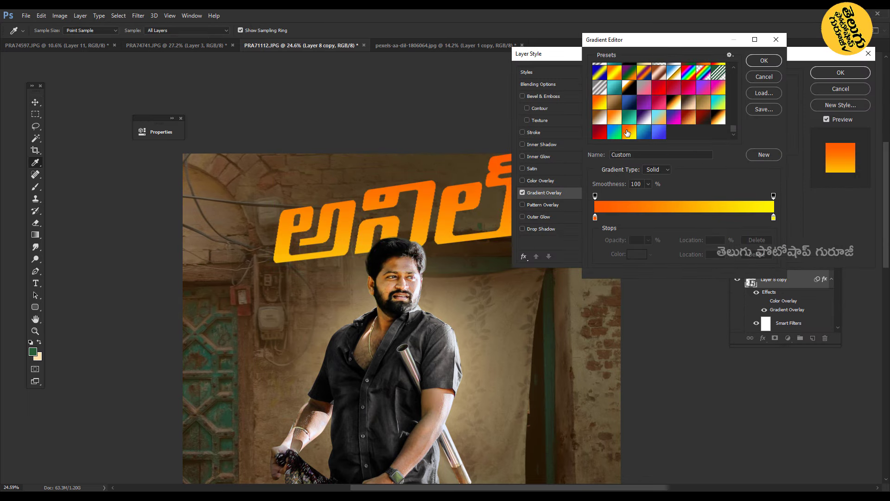
pyautogui.click(764, 61)
# Step: Set the title's Colour Overlay to dark green and close Layer Style
pyautogui.click(541, 180)
pyautogui.click(685, 103)
pyautogui.moveTo(646, 174); pyautogui.dragTo(647, 157)
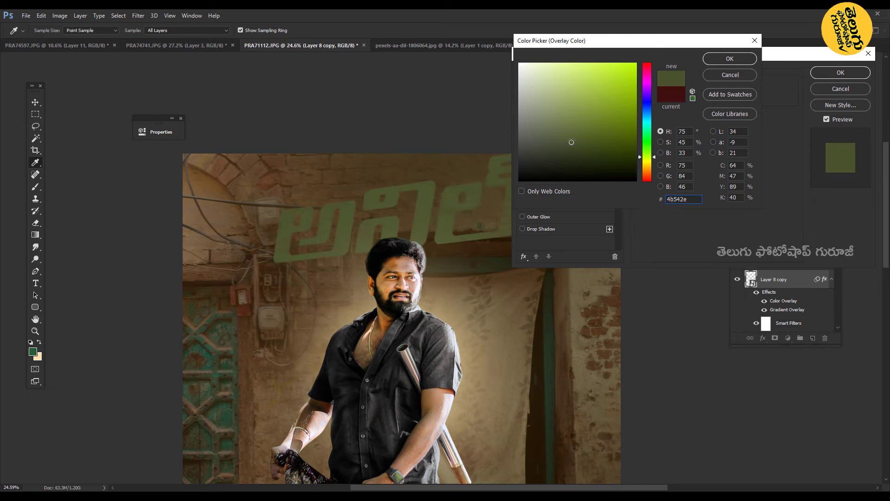
pyautogui.click(610, 165)
pyautogui.click(727, 59)
pyautogui.press('Return')
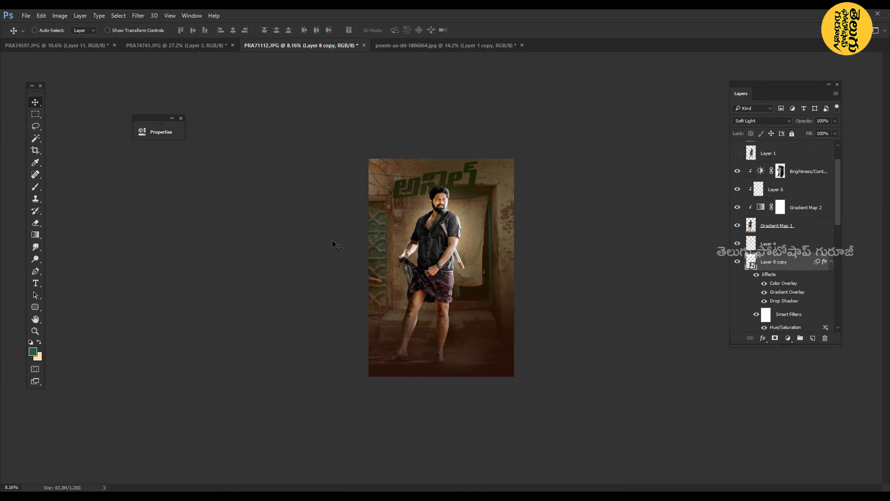
# Step: Commit the title transformation with its green colour, then brush-shade the top and open Hue/Saturation
pyautogui.press('Escape')
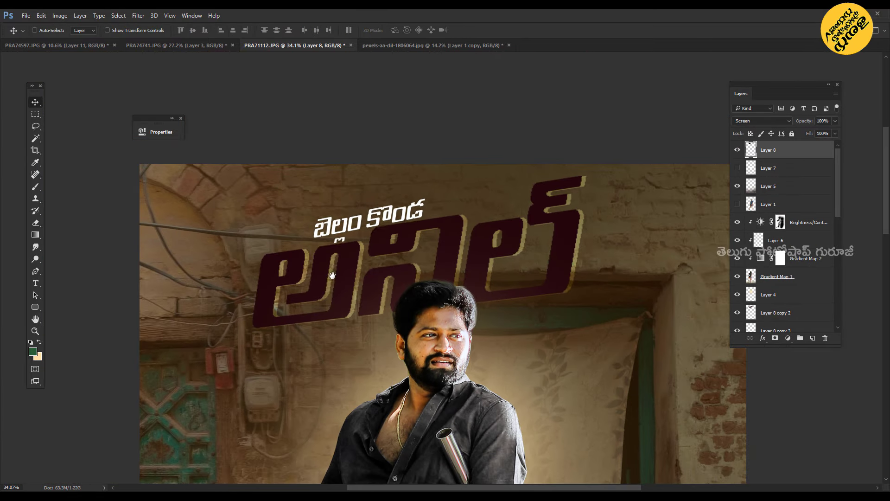
pyautogui.click(737, 168)
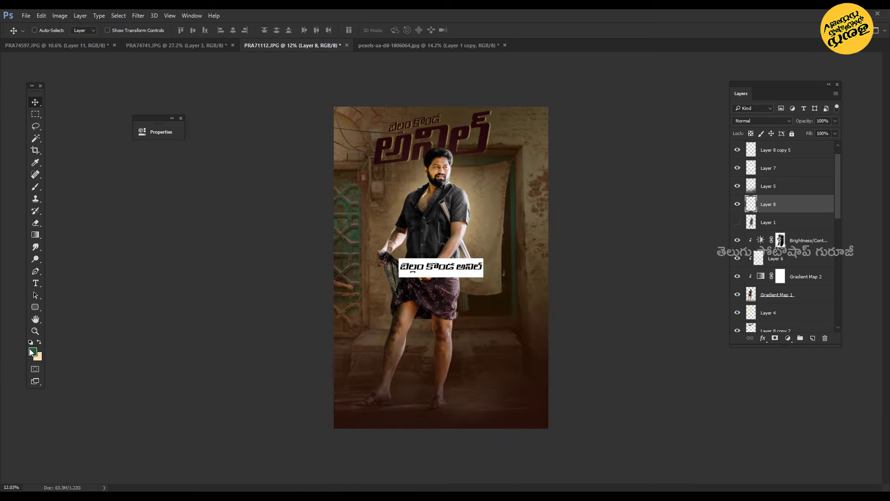
pyautogui.press('Return')
pyautogui.press('b')
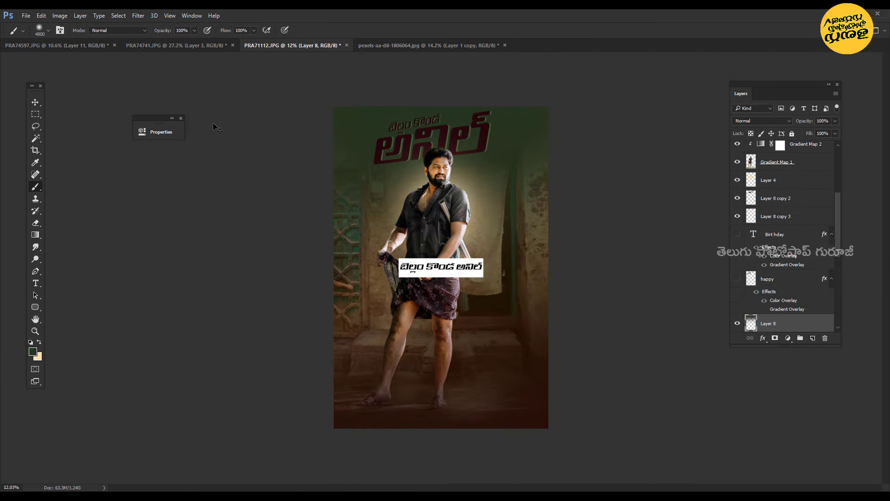
pyautogui.hotkey('ctrl', 'u')
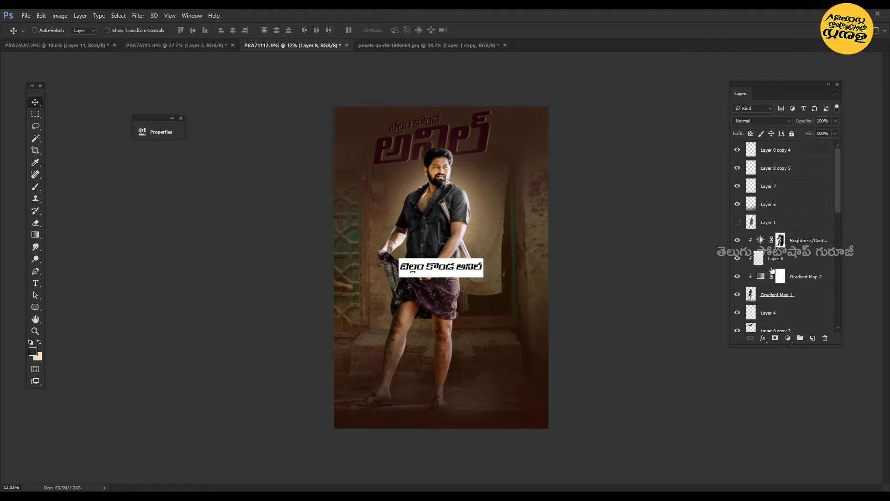
# Step: Lower the layer's fill to 60% and hide the Layer 8 copy 2 title layer
pyautogui.moveTo(829, 143); pyautogui.dragTo(816, 143)
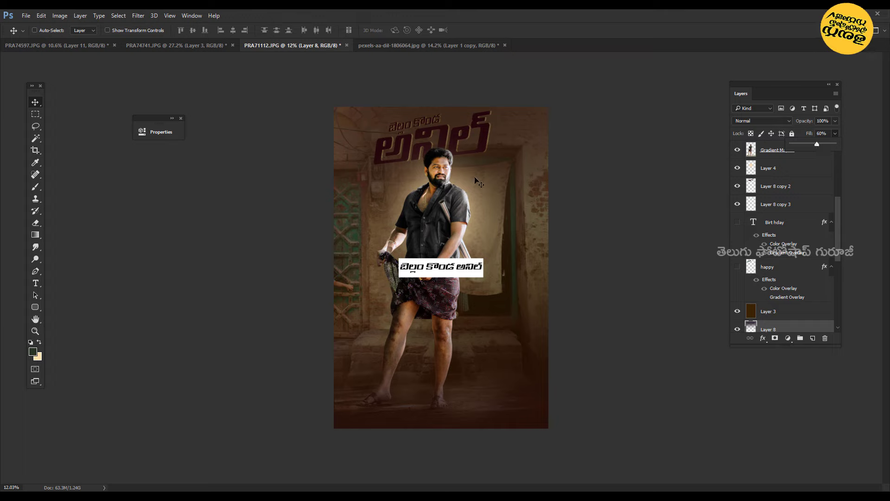
pyautogui.rightClick(467, 277)
pyautogui.click(478, 276)
pyautogui.rightClick(497, 136)
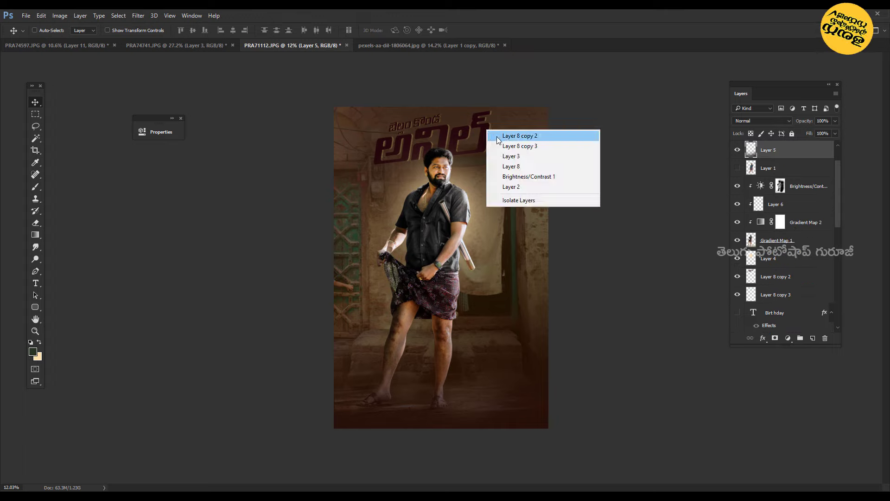
pyautogui.click(505, 139)
pyautogui.click(738, 279)
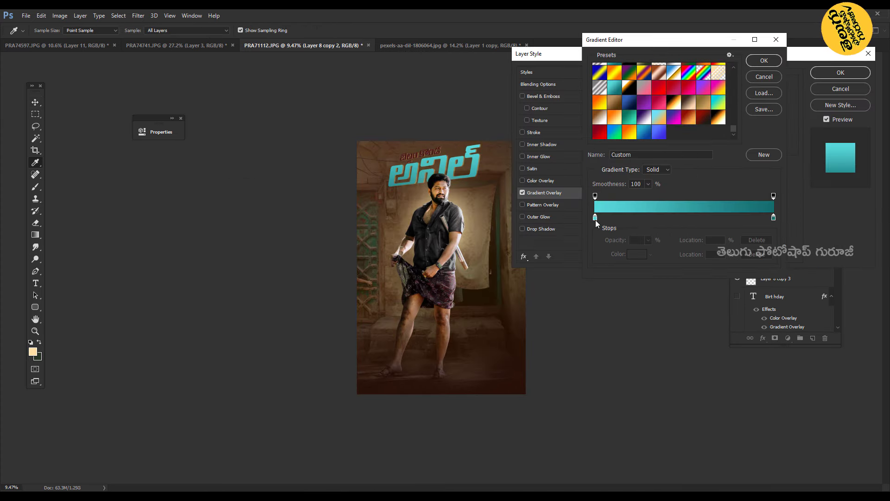
# Step: Set the title gradient's left stop to orange and begin choosing the right stop colour
pyautogui.moveTo(641, 60); pyautogui.dragTo(648, 168)
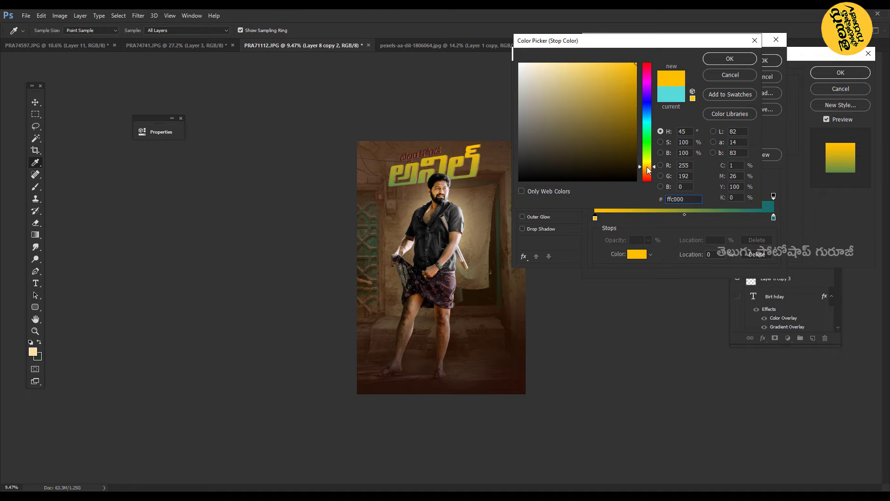
pyautogui.click(729, 58)
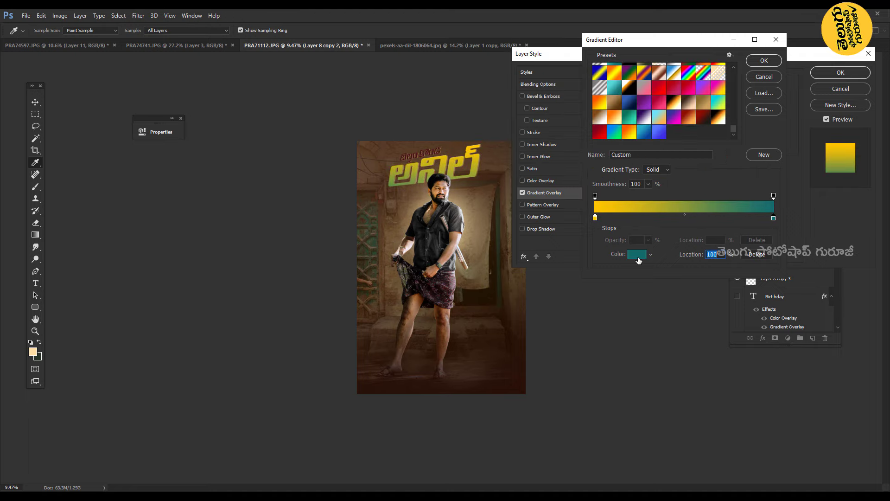
pyautogui.doubleClick(773, 218)
pyautogui.click(473, 145)
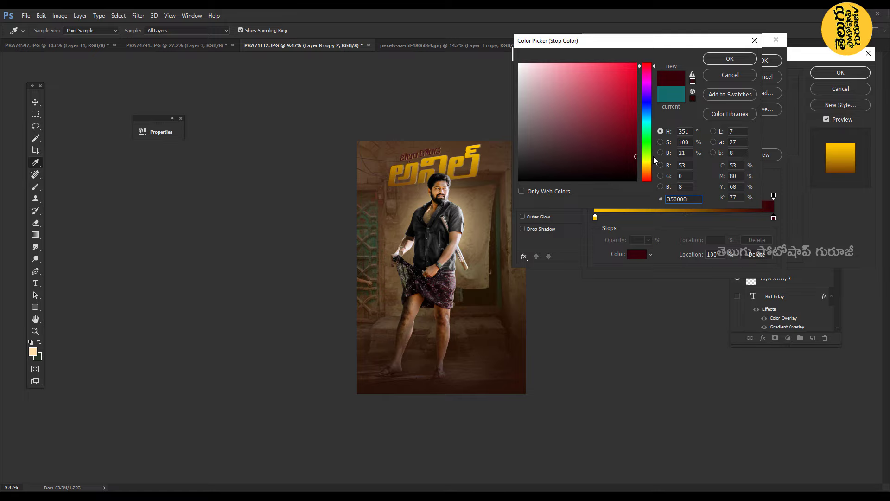
# Step: Apply the orange-to-dark-red gradient overlay to the title and view the whole poster
pyautogui.click(725, 56)
pyautogui.click(765, 60)
pyautogui.click(823, 74)
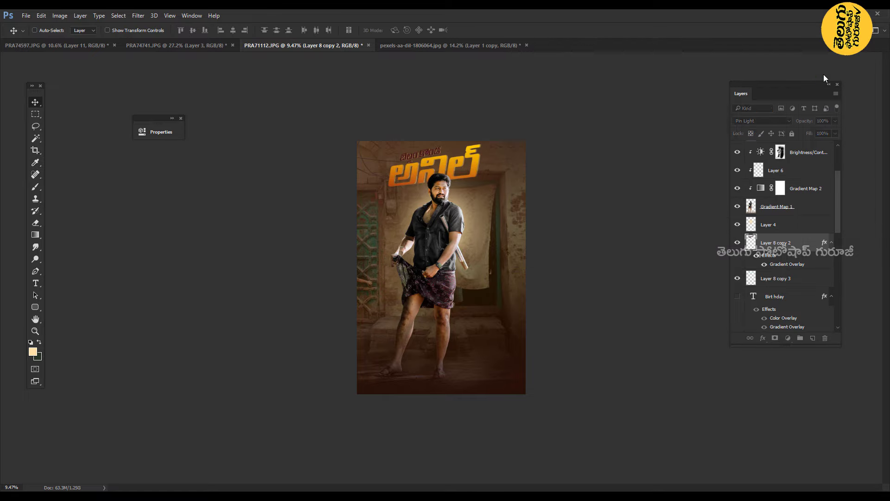
pyautogui.press('v')
pyautogui.scroll(10, 403, 215)
pyautogui.hotkey('alt', '.')
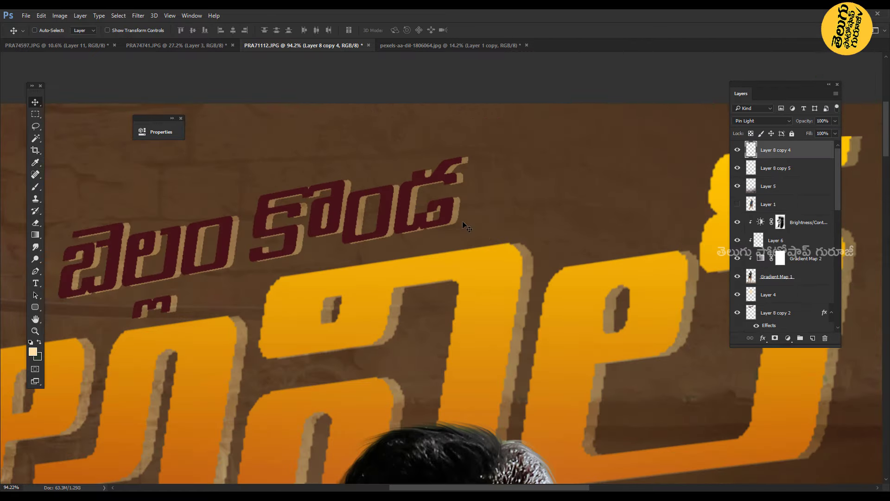
pyautogui.scroll(-8, 463, 221)
pyautogui.scroll(-2, 495, 364)
pyautogui.scroll(3, 496, 366)
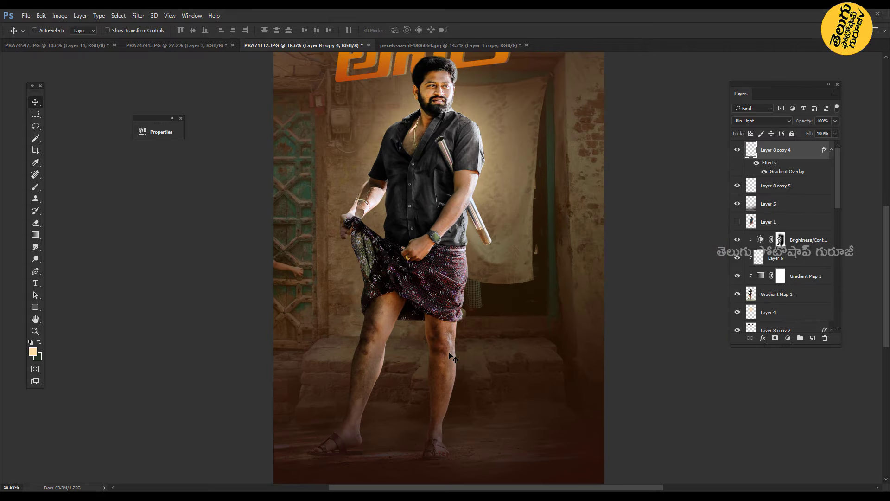
# Step: Paint a Quick Mask over both of the man's legs and convert it to a selection
pyautogui.hotkey('alt', '[')
pyautogui.hotkey('alt', '[')
pyautogui.hotkey('alt', '[')
pyautogui.scroll(3, 415, 357)
pyautogui.press('b')
pyautogui.press('d')
pyautogui.press('q')
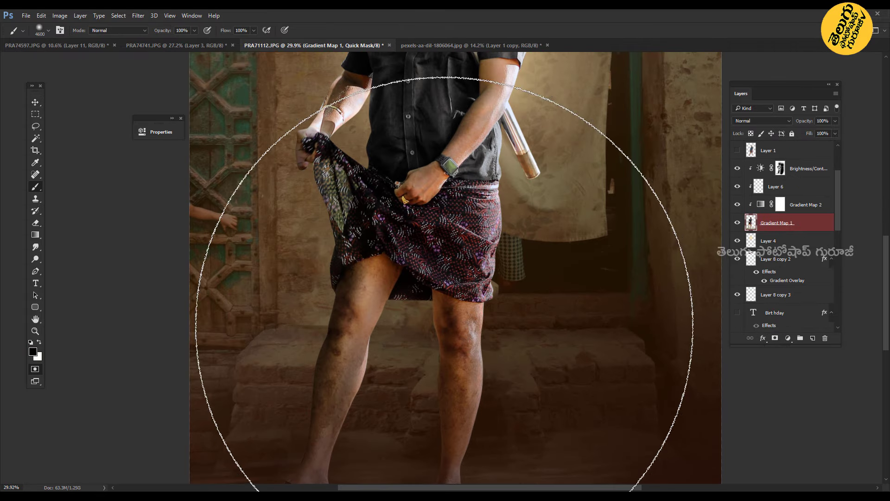
pyautogui.press('[')
pyautogui.press('[')
pyautogui.press('[')
pyautogui.moveTo(455, 385); pyautogui.dragTo(456, 445)
pyautogui.moveTo(357, 285); pyautogui.dragTo(314, 412)
pyautogui.press('q')
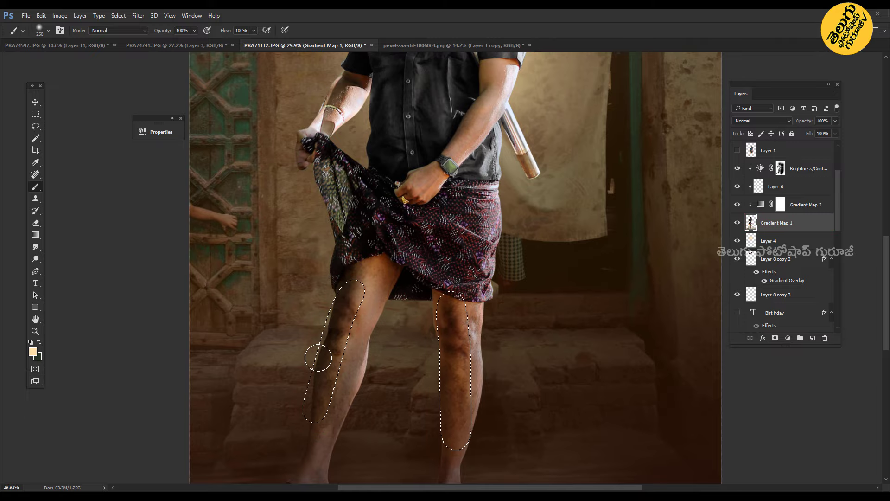
# Step: Apply Shadows/Highlights to lift the leg shadows, then deselect
pyautogui.hotkey('alt', 'i')
pyautogui.press('a')
pyautogui.press('w')
pyautogui.press('Return')
pyautogui.hotkey('ctrl', 'd')
pyautogui.press('q')
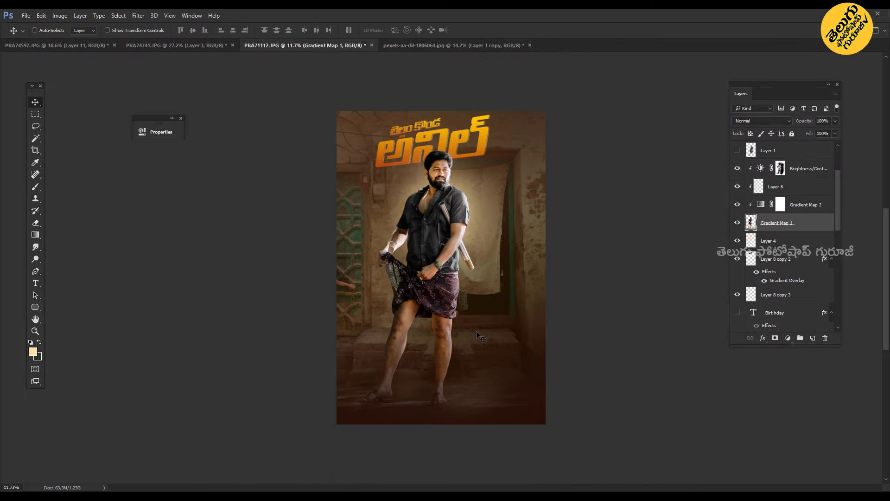
pyautogui.scroll(-3, 491, 238)
pyautogui.scroll(1, 491, 239)
# Step: Paint a round Quick Mask around the man's head and chest and convert it to a selection
pyautogui.press('v')
pyautogui.press('b')
pyautogui.click(437, 190)
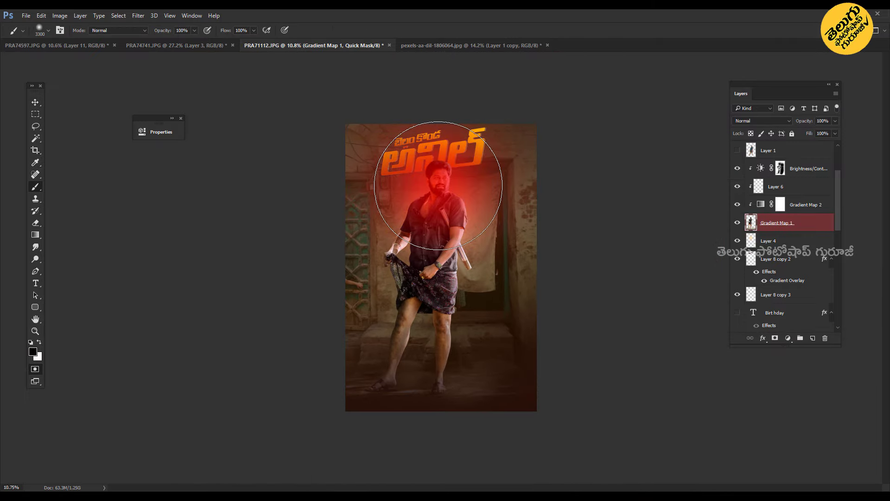
pyautogui.press('q')
pyautogui.scroll(3, 435, 237)
pyautogui.press('i')
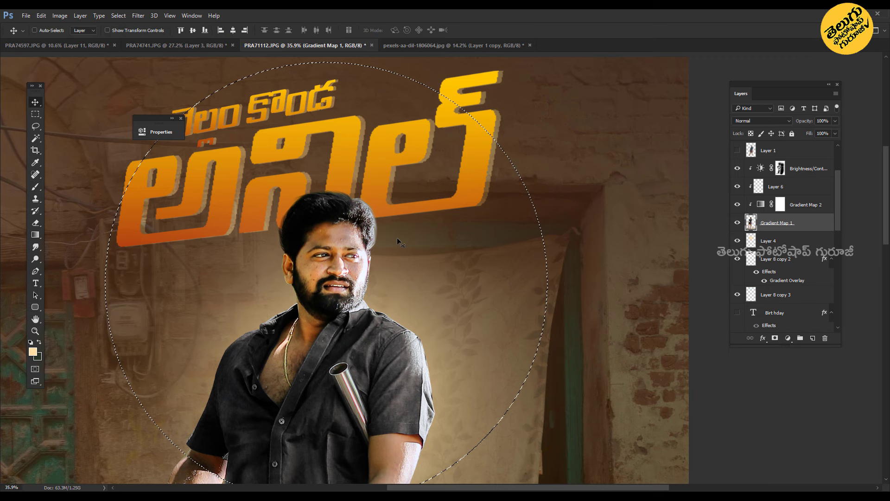
pyautogui.scroll(-3, 397, 238)
# Step: Apply Levels at about 15 / 1.11 / 232 to the head selection
pyautogui.hotkey('ctrl', 'l')
pyautogui.moveTo(733, 146); pyautogui.dragTo(724, 147)
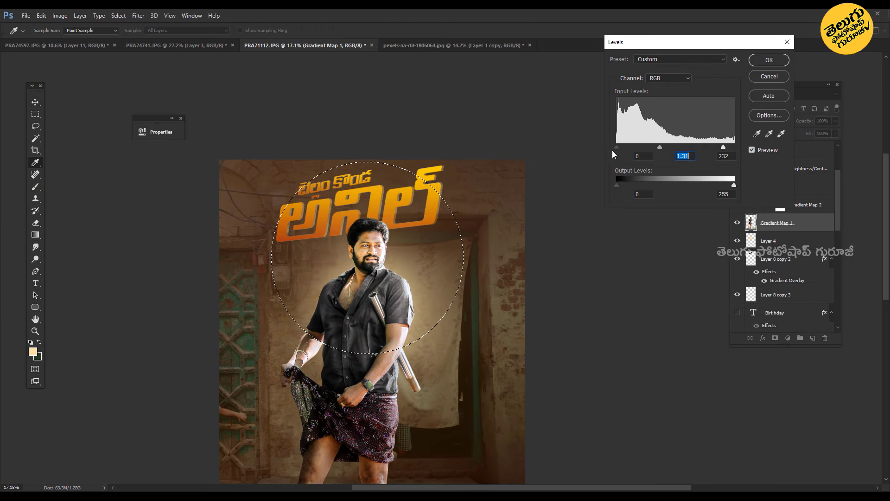
pyautogui.moveTo(616, 147); pyautogui.dragTo(671, 147)
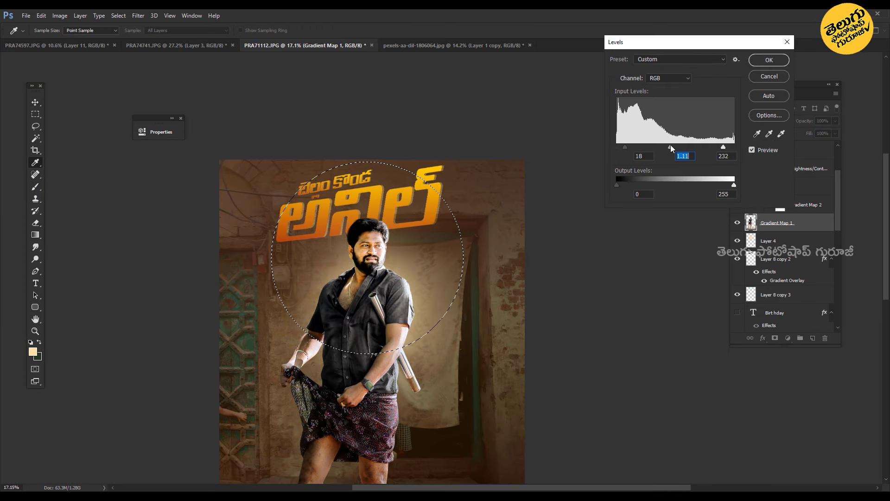
pyautogui.click(765, 149)
pyautogui.press('Return')
pyautogui.scroll(-3, 559, 172)
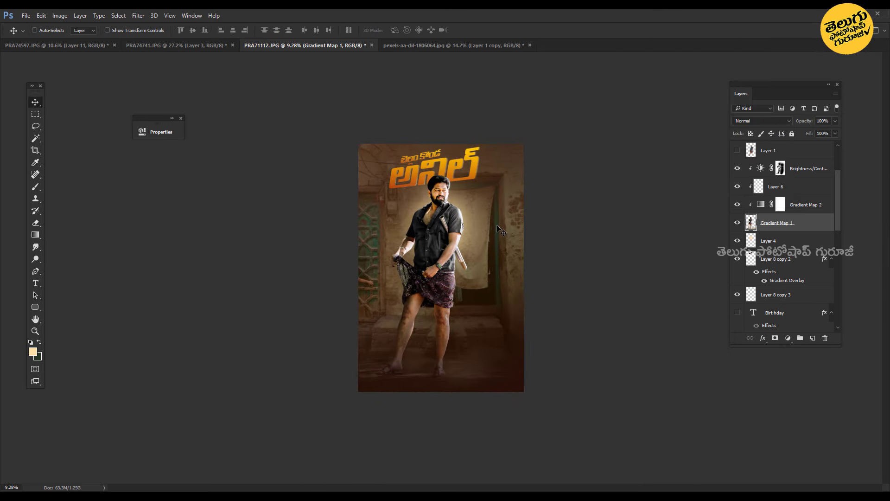
pyautogui.scroll(3, 760, 299)
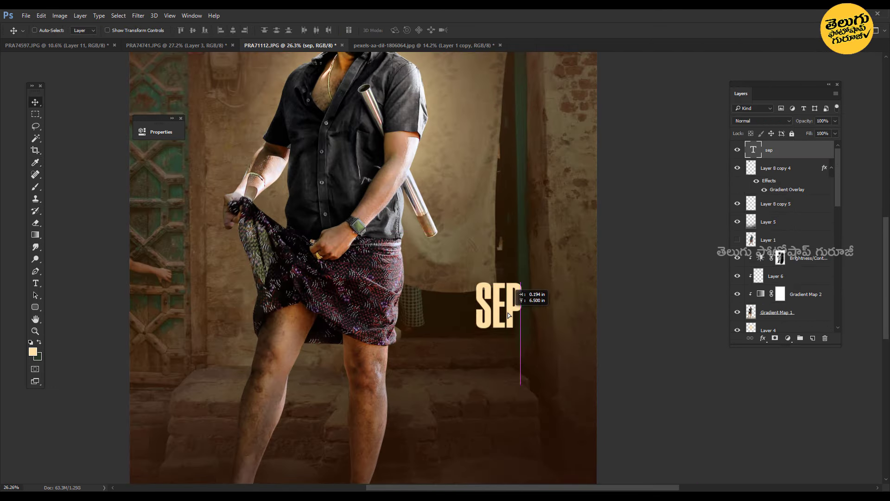
# Step: Place the 09 under SEP and the th beside the date
pyautogui.moveTo(507, 312); pyautogui.dragTo(502, 356)
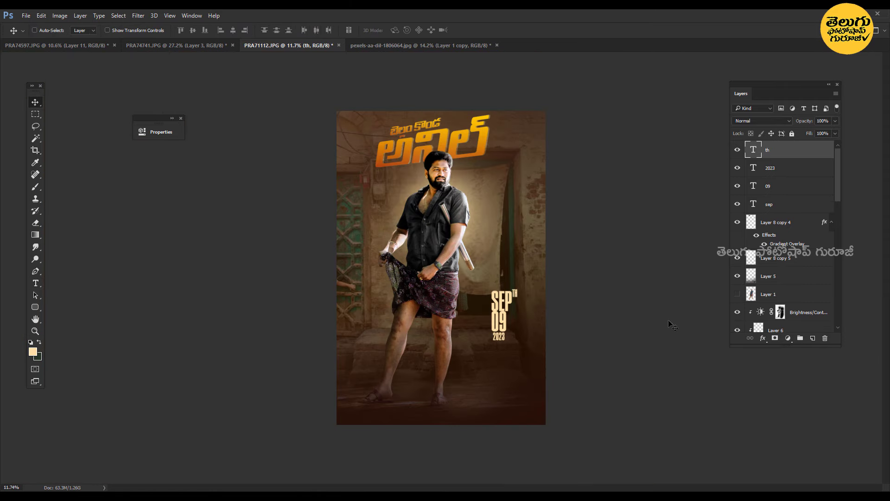
pyautogui.moveTo(487, 240)
pyautogui.mouseDown()
pyautogui.moveTo(521, 366)
pyautogui.moveTo(560, 306)
pyautogui.moveTo(493, 253)
pyautogui.mouseUp()
pyautogui.scroll(3, 440, 269)
pyautogui.scroll(-3, 440, 269)
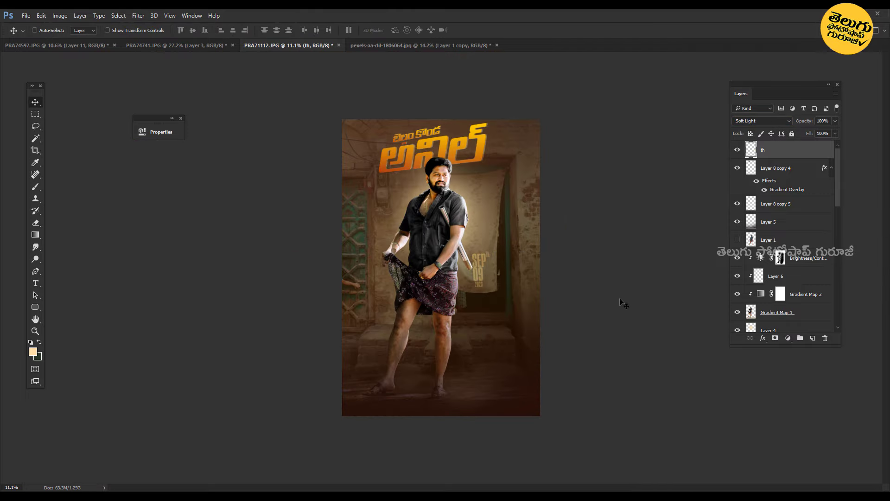
pyautogui.scroll(2, 623, 303)
pyautogui.scroll(-3, 623, 303)
pyautogui.scroll(2, 593, 273)
pyautogui.scroll(3, 563, 243)
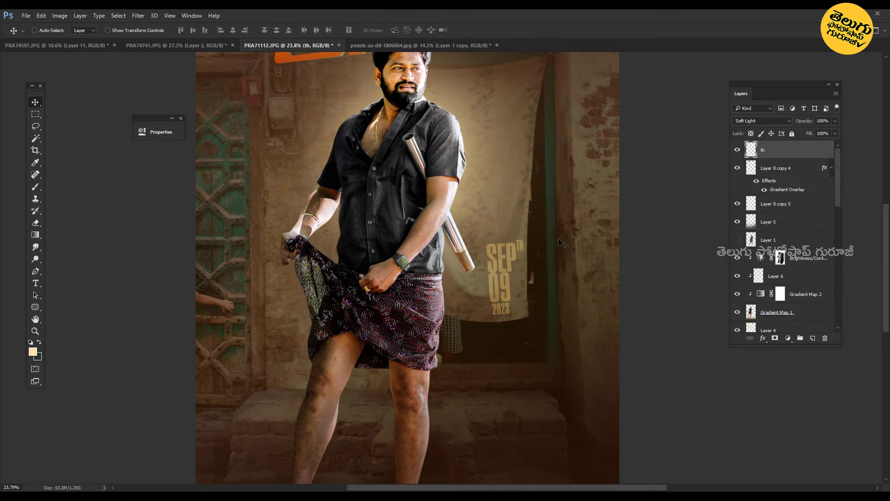
pyautogui.scroll(-3, 563, 243)
# Step: Move the SEP 09th 2023 date to the poster's lower right, then paste the scooter photo
pyautogui.moveTo(562, 244); pyautogui.dragTo(542, 330)
pyautogui.scroll(4, 542, 330)
pyautogui.scroll(-4, 519, 353)
pyautogui.scroll(4, 507, 314)
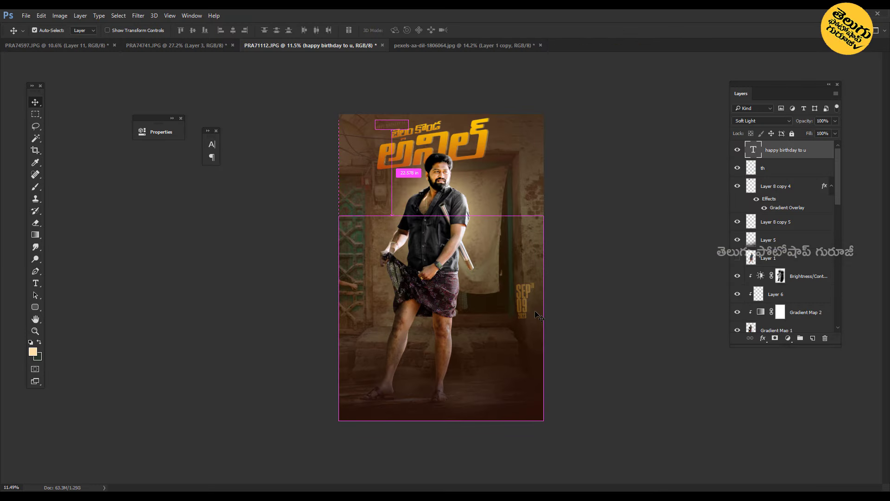
pyautogui.hotkey('ctrl', 'v')
# Step: Send the scooter layer down two levels, then enlarge and position it over the background
pyautogui.hotkey('ctrl', '[')
pyautogui.hotkey('ctrl', '[')
pyautogui.hotkey('ctrl', '[')
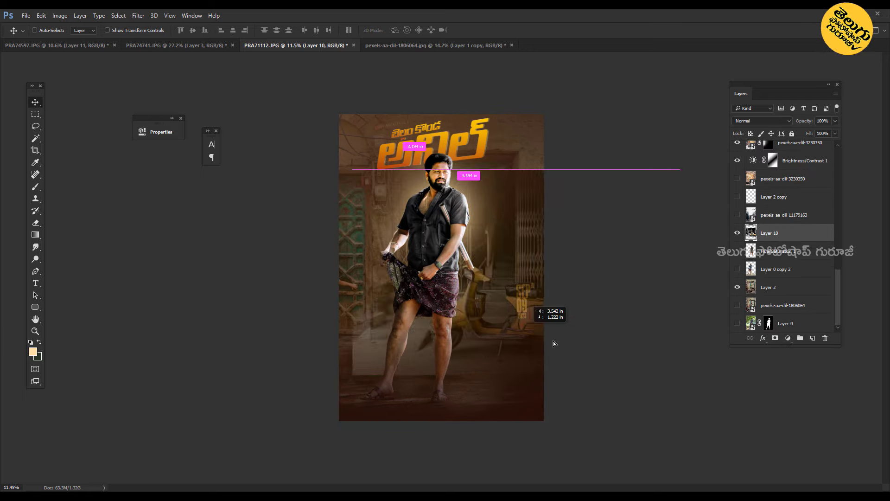
pyautogui.hotkey('ctrl', '[')
pyautogui.hotkey('ctrl', 't')
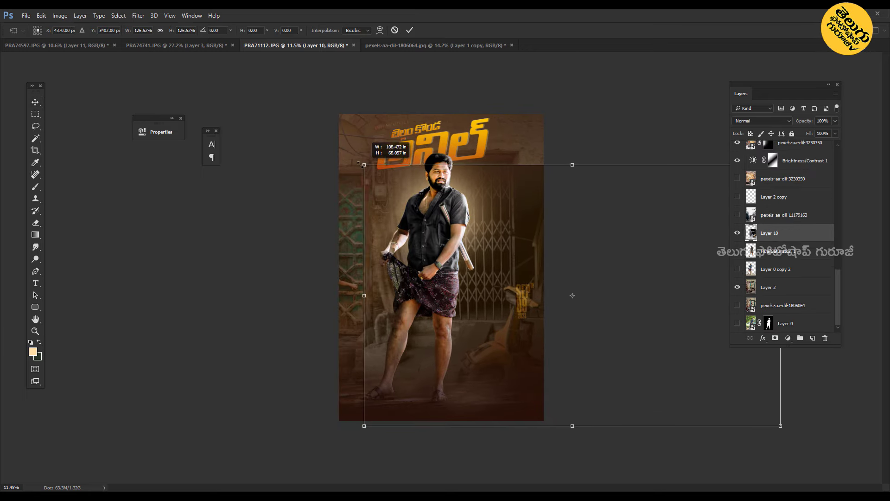
pyautogui.moveTo(410, 192); pyautogui.dragTo(336, 146)
pyautogui.moveTo(507, 309); pyautogui.dragTo(539, 319)
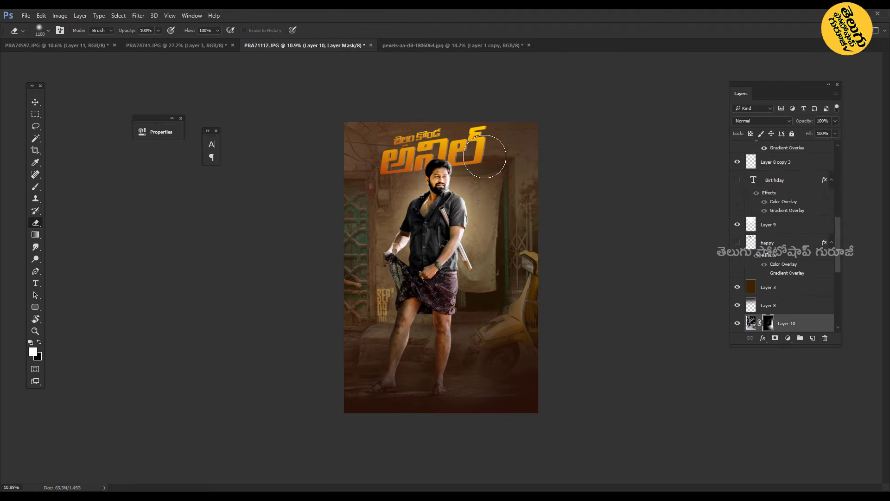
# Step: Paint the scooter's layer mask in black and white to blend it into the background
pyautogui.press('x')
pyautogui.scroll(2, 556, 389)
pyautogui.scroll(1, 548, 339)
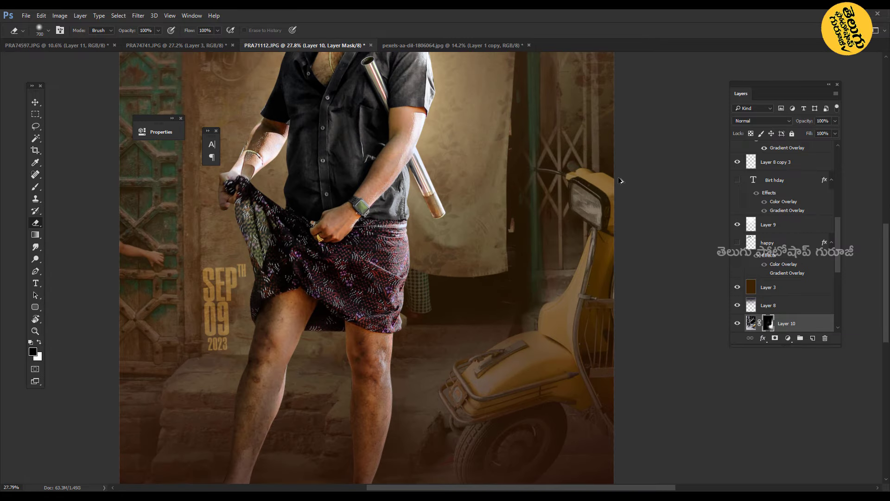
pyautogui.scroll(-5, 620, 181)
pyautogui.press('x')
pyautogui.scroll(3, 606, 184)
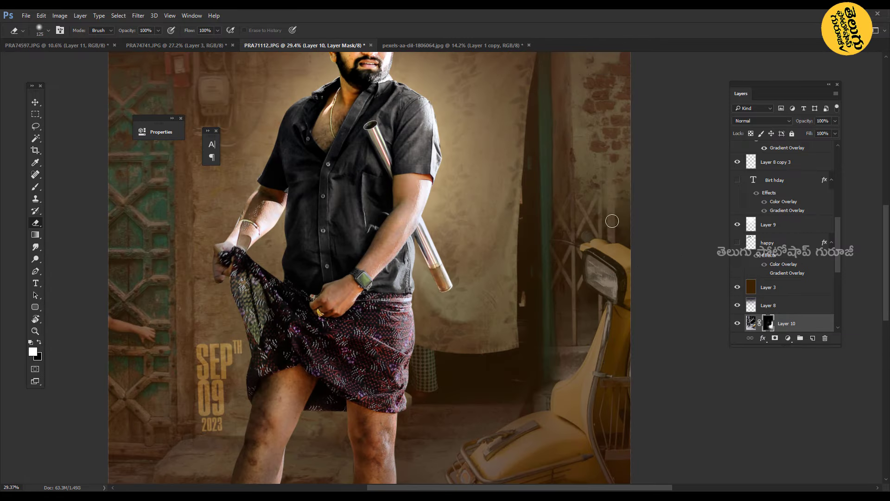
pyautogui.scroll(-4, 564, 282)
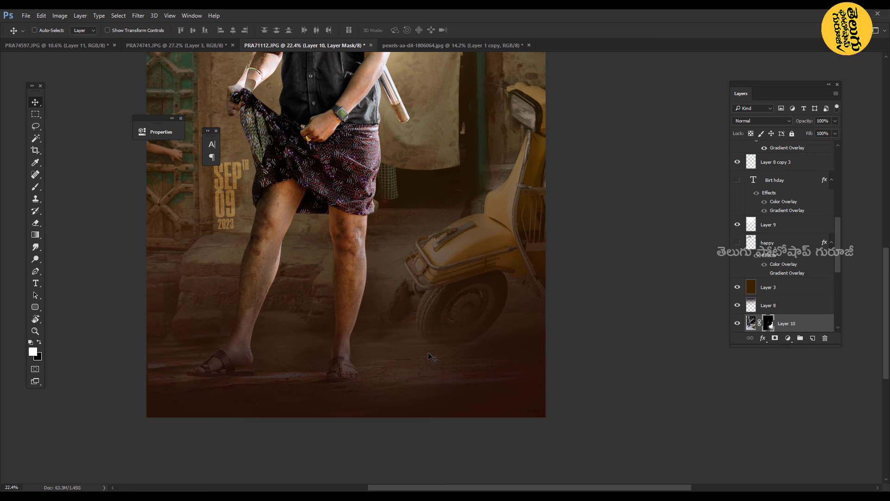
# Step: Add a Telugu greeting text line near the bottom of the poster and enlarge it
pyautogui.press('t')
pyautogui.click(405, 365)
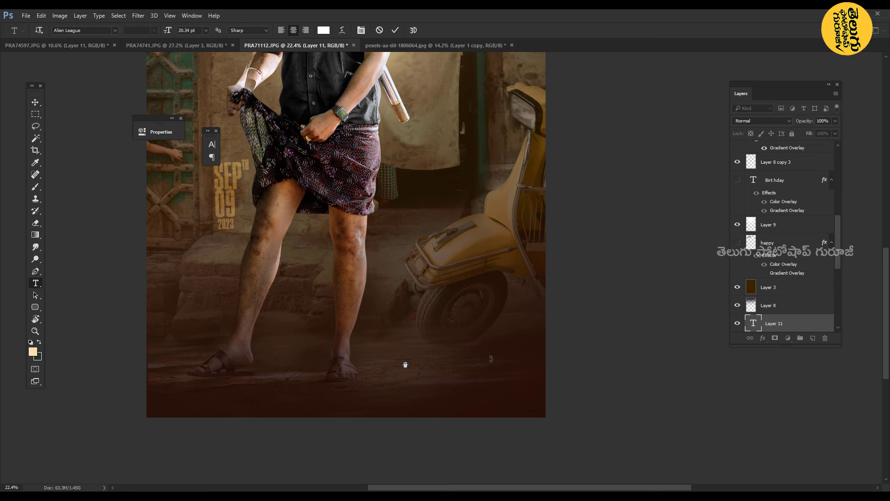
pyautogui.click(37, 103)
pyautogui.hotkey('ctrl', 't')
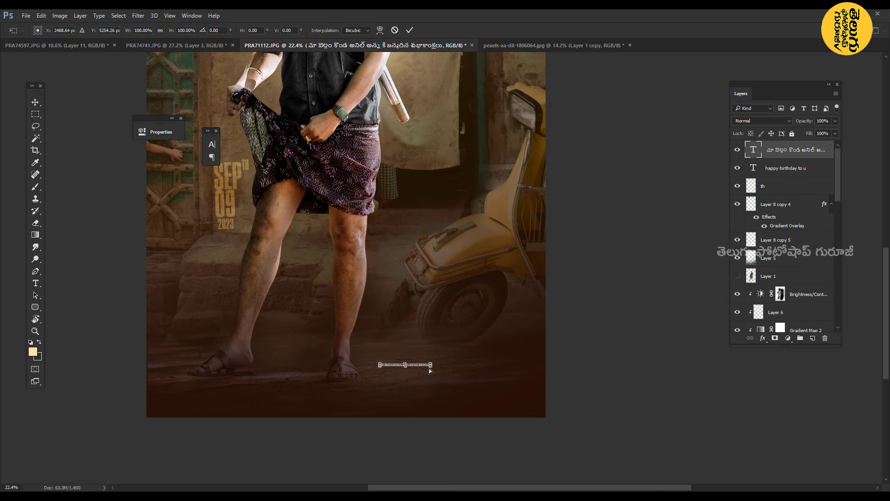
pyautogui.moveTo(431, 362); pyautogui.dragTo(512, 358)
pyautogui.press('Return')
pyautogui.moveTo(423, 364); pyautogui.dragTo(492, 369)
# Step: Shorten the greeting by deleting its trailing words, then enlarge it and centre it below the man
pyautogui.doubleClick(492, 370)
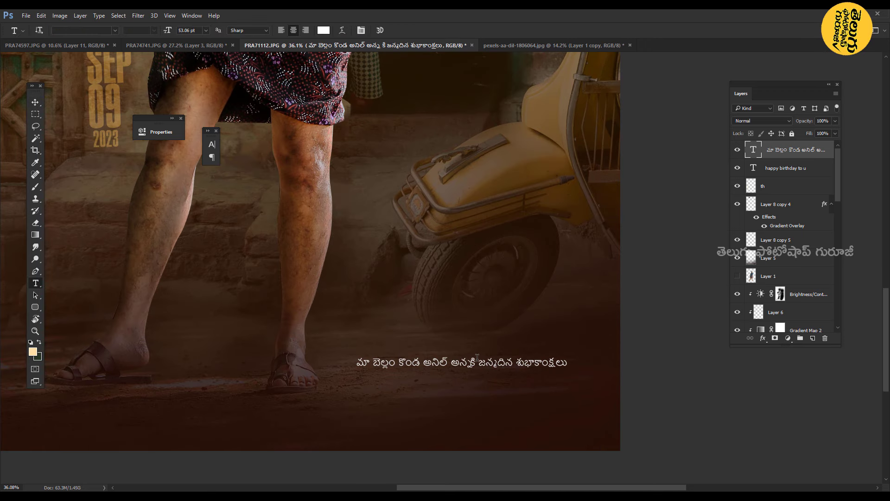
pyautogui.hotkey('shift', 'End')
pyautogui.press('BackSpace')
pyautogui.click(36, 103)
pyautogui.moveTo(494, 330); pyautogui.dragTo(441, 267)
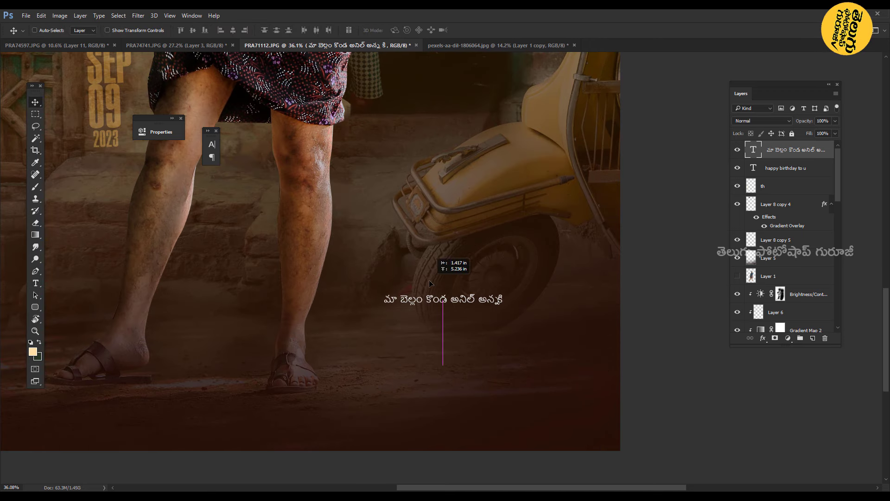
pyautogui.hotkey('ctrl', 't')
pyautogui.moveTo(373, 301); pyautogui.dragTo(338, 299)
pyautogui.press('Return')
pyautogui.moveTo(473, 299)
pyautogui.mouseDown()
pyautogui.moveTo(476, 290)
pyautogui.moveTo(476, 333)
pyautogui.mouseUp()
# Step: Add a second line reading 'జన్మదిన శుభాకాంక్షలు' directly under the first greeting line
pyautogui.press('t')
pyautogui.doubleClick(464, 333)
pyautogui.write('జన్మదిన శుభాకాంక్షలు')
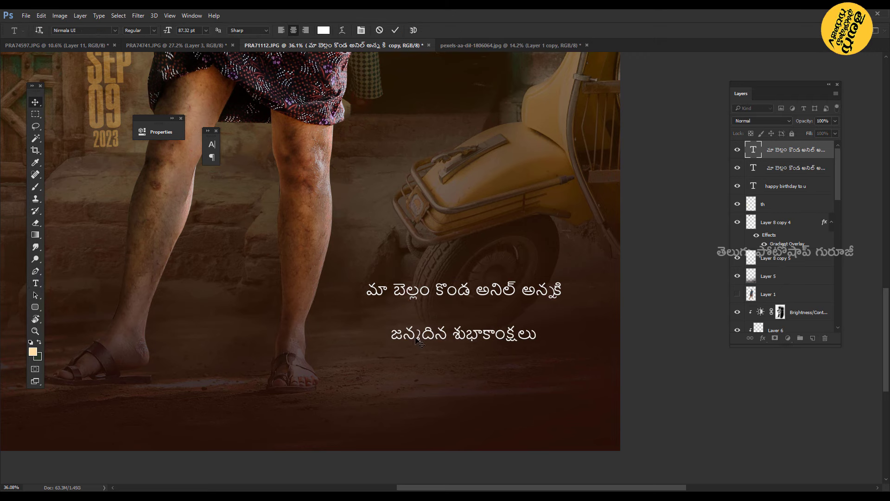
pyautogui.hotkey('ctrl', 'Return')
pyautogui.press('v')
pyautogui.moveTo(418, 342); pyautogui.dragTo(418, 321)
# Step: Enlarge the word 'అనిల్' in the first greeting line by two size steps
pyautogui.press('t')
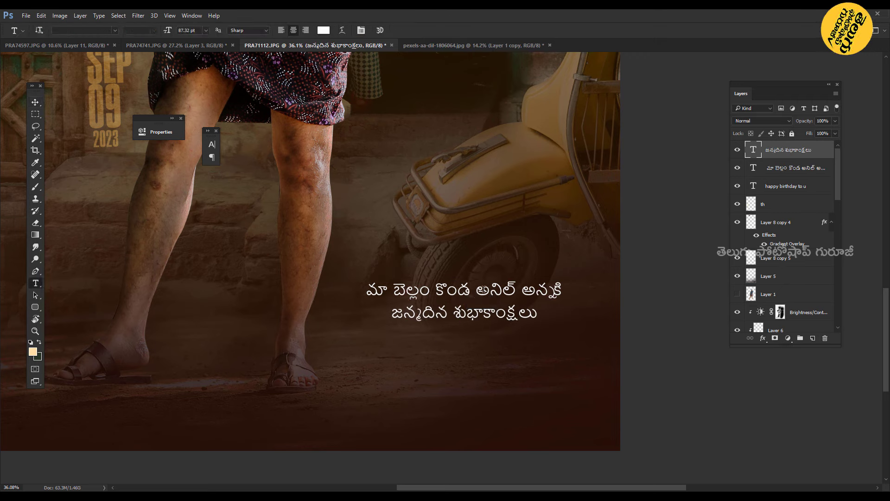
pyautogui.moveTo(470, 290); pyautogui.dragTo(524, 289)
pyautogui.hotkey('ctrl', 'shift', '.')
pyautogui.hotkey('ctrl', 'shift', '.')
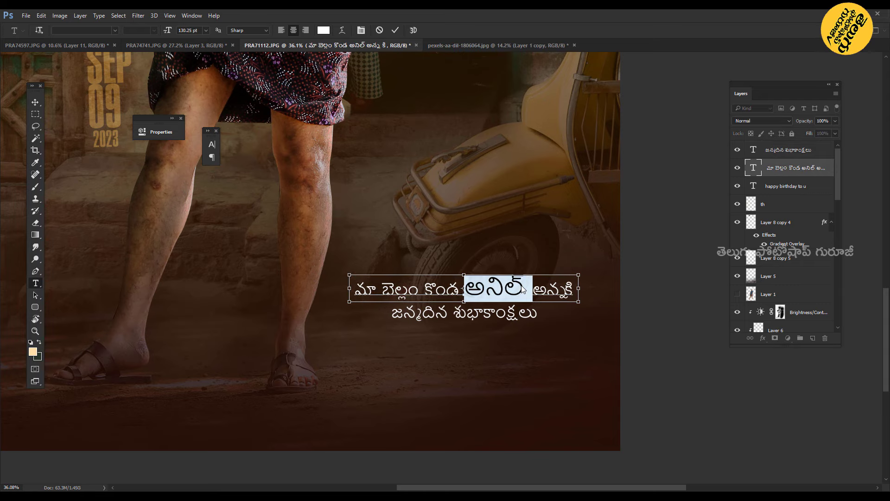
pyautogui.hotkey('ctrl', 'shift', '.')
pyautogui.hotkey('ctrl', 'shift', '.')
pyautogui.hotkey('ctrl', 'shift', '.')
pyautogui.hotkey('ctrl', 'shift', '.')
pyautogui.hotkey('ctrl', 'shift', '.')
pyautogui.hotkey('ctrl', 'Return')
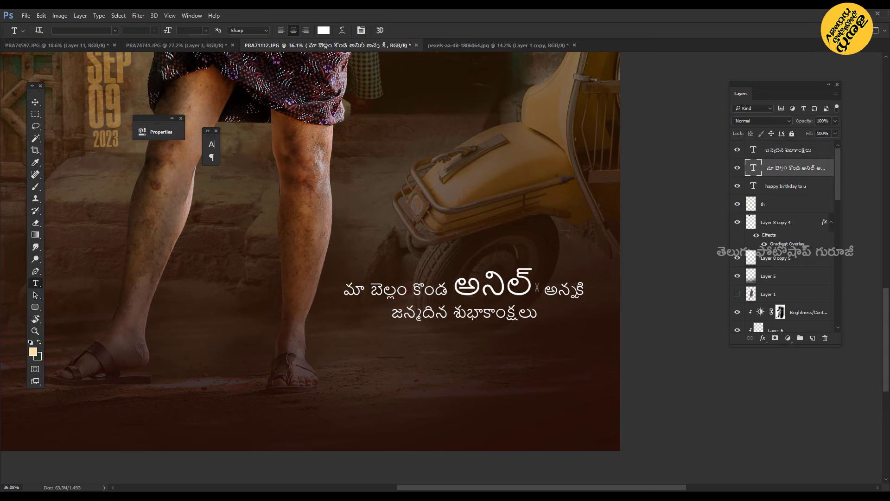
pyautogui.hotkey('ctrl', '0')
pyautogui.click(34, 102)
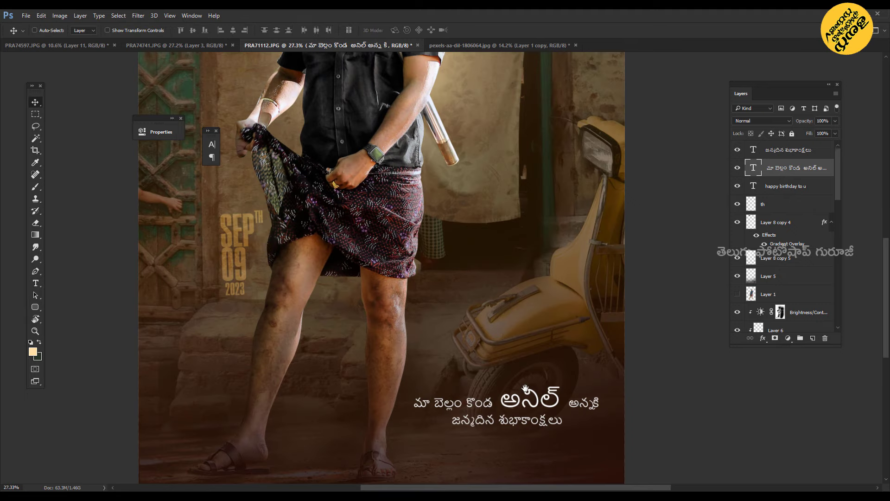
pyautogui.keyDown('alt'); pyautogui.scroll(3, 449, 304); pyautogui.keyUp('alt')
pyautogui.keyDown('alt'); pyautogui.scroll(-5, 492, 308); pyautogui.keyUp('alt')
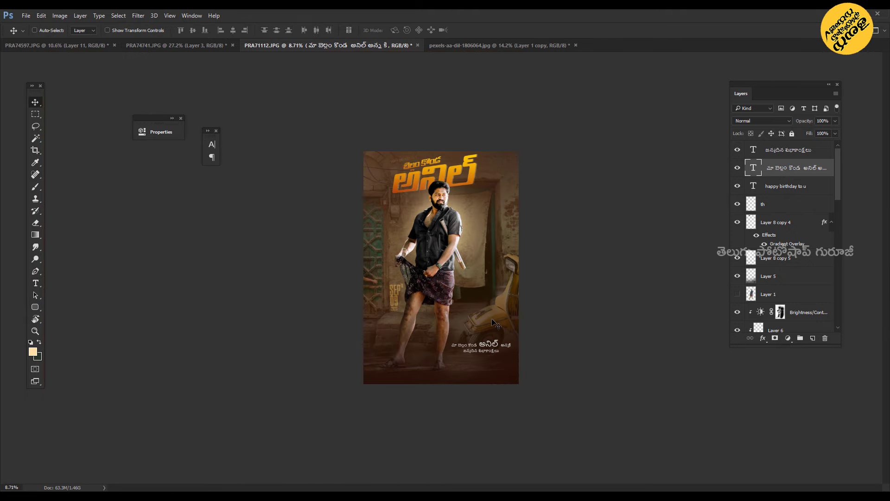
pyautogui.keyDown('alt'); pyautogui.scroll(3, 515, 385); pyautogui.keyUp('alt')
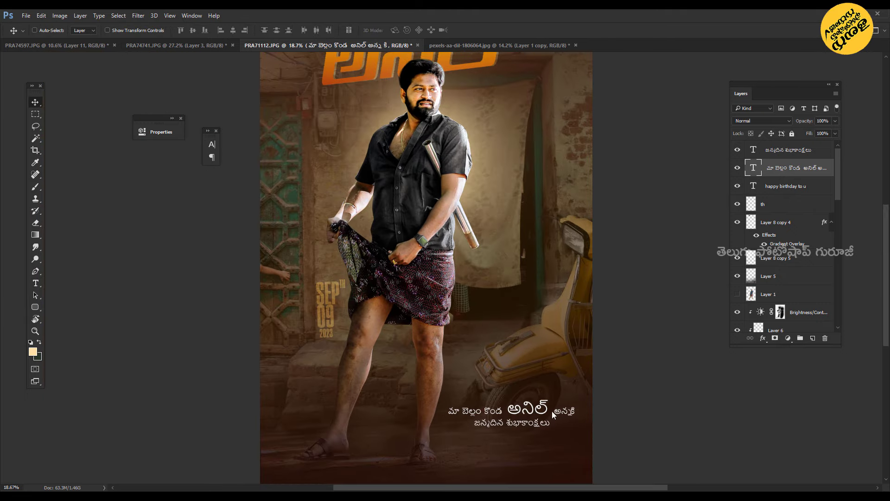
# Step: Give one Telugu line a gold Gradient Overlay and Alt-drag the effect onto the other
pyautogui.click(762, 337)
pyautogui.click(763, 415)
pyautogui.click(835, 88)
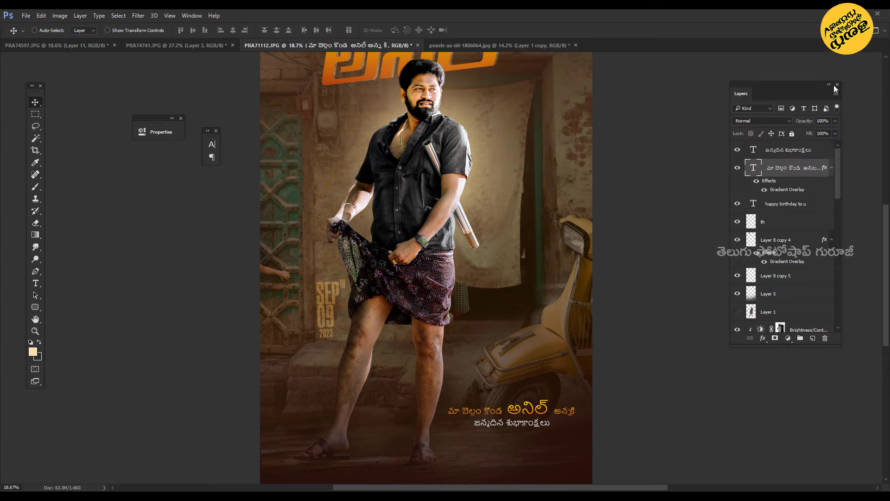
pyautogui.moveTo(777, 172); pyautogui.dragTo(783, 150)
pyautogui.keyDown('alt'); pyautogui.scroll(-3, 545, 219); pyautogui.keyUp('alt')
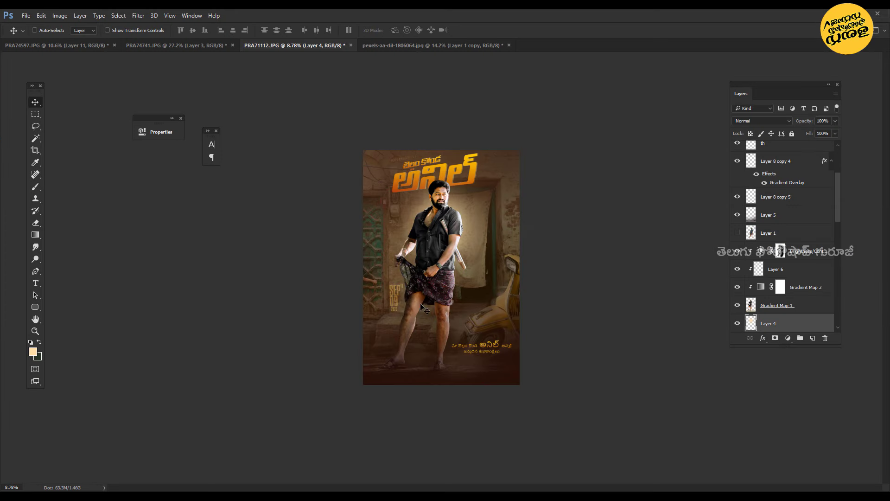
# Step: Scale the placed confetti image and move it up over the man
pyautogui.moveTo(520, 189); pyautogui.dragTo(490, 217)
pyautogui.moveTo(469, 286); pyautogui.dragTo(460, 244)
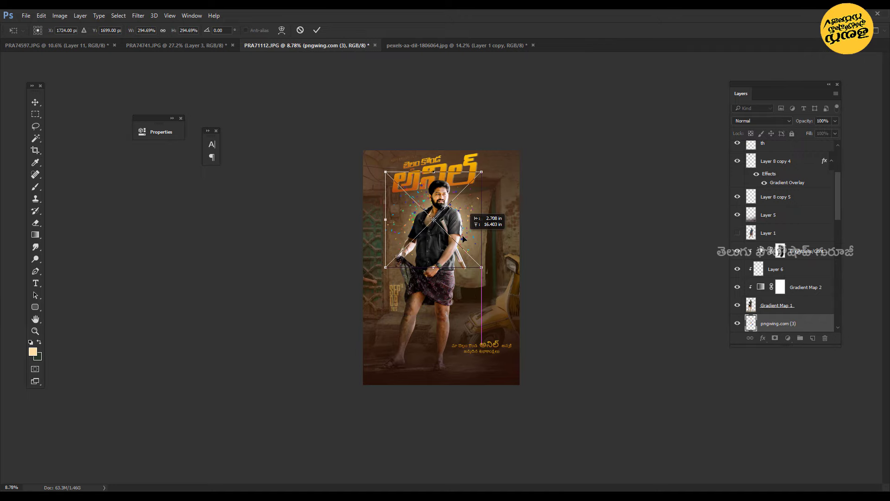
pyautogui.press('Return')
pyautogui.keyDown('alt'); pyautogui.scroll(4, 463, 224); pyautogui.keyUp('alt')
# Step: Apply a Motion Blur to the confetti at angle 41 and distance 145 pixels
pyautogui.click(138, 16)
pyautogui.moveTo(173, 117)
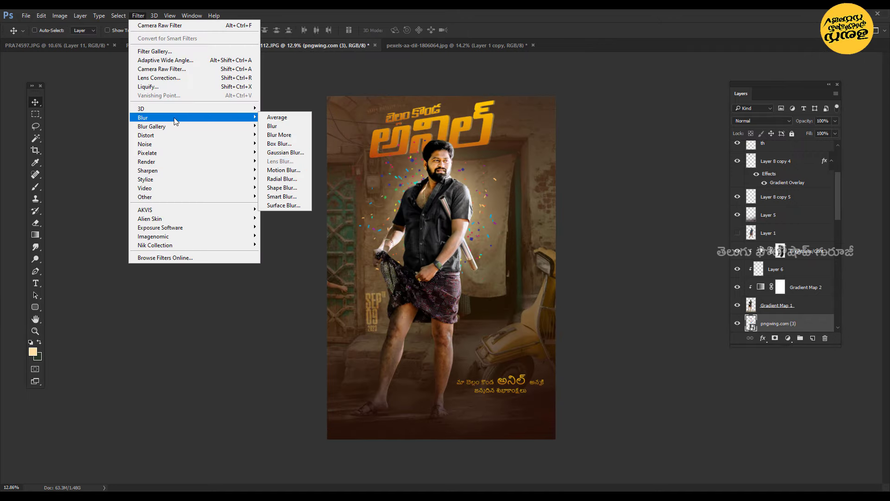
pyautogui.click(283, 170)
pyautogui.moveTo(381, 119); pyautogui.dragTo(550, 93)
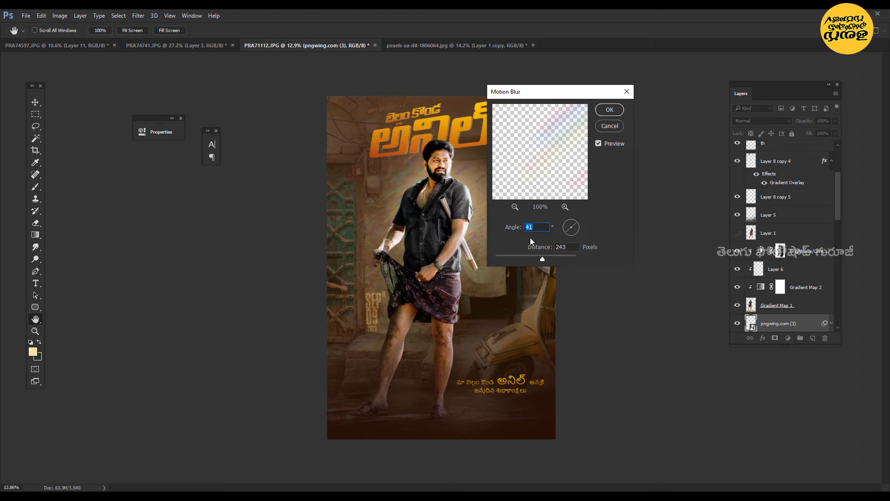
pyautogui.moveTo(541, 258); pyautogui.dragTo(529, 258)
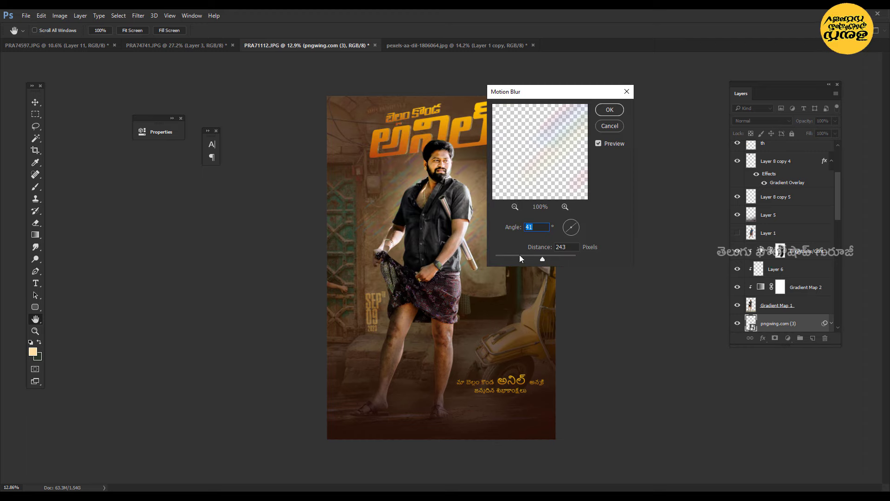
pyautogui.click(621, 105)
# Step: Enlarge the blurred confetti and reposition it around the man's upper body
pyautogui.hotkey('ctrl', 't')
pyautogui.press('Return')
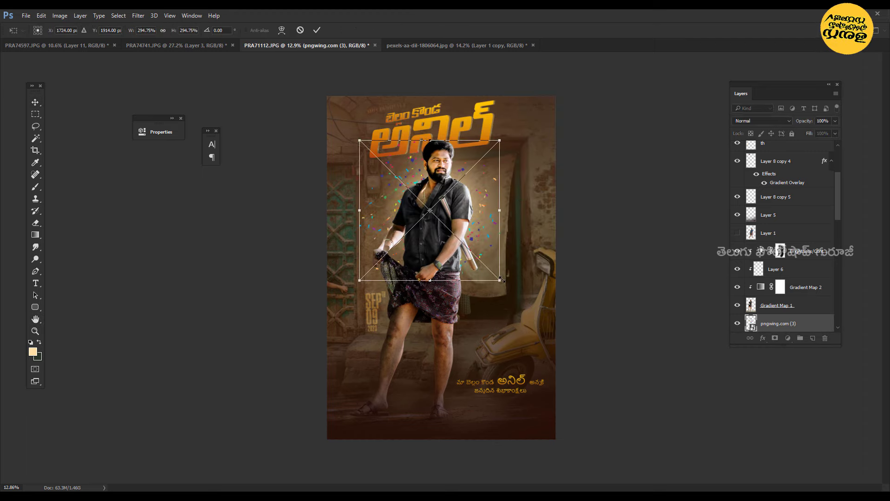
pyautogui.moveTo(501, 279); pyautogui.dragTo(532, 313)
pyautogui.press('Return')
pyautogui.press('v')
pyautogui.moveTo(541, 271); pyautogui.dragTo(485, 221)
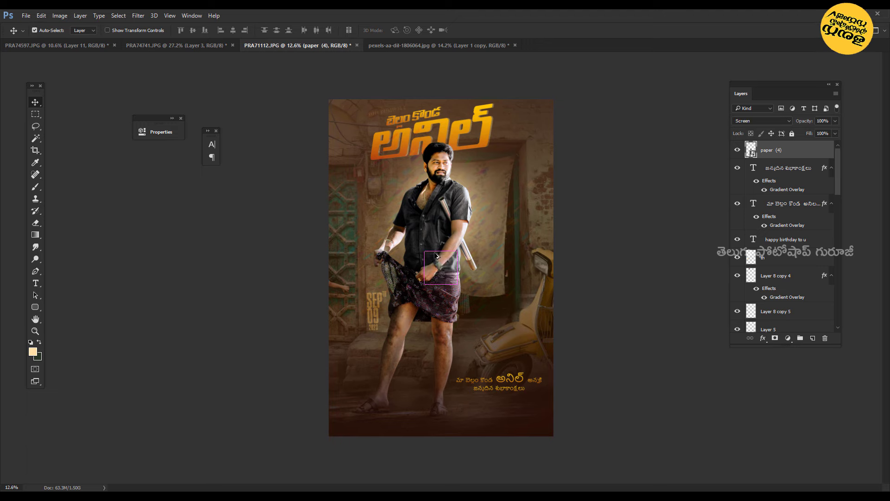
# Step: Enlarge the paper texture to cover the poster and move it into place
pyautogui.hotkey('ctrl', 't')
pyautogui.moveTo(459, 250); pyautogui.dragTo(576, 149)
pyautogui.press('Return')
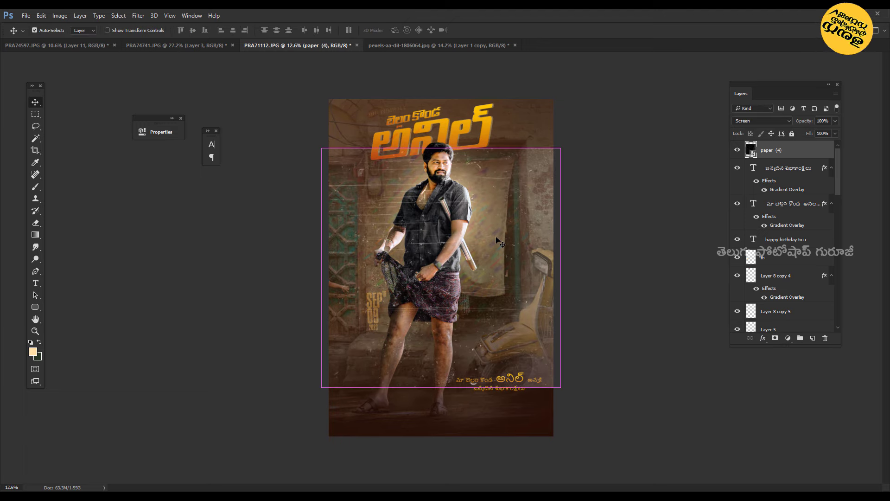
pyautogui.click(44, 103)
pyautogui.hotkey('ctrl', 'l')
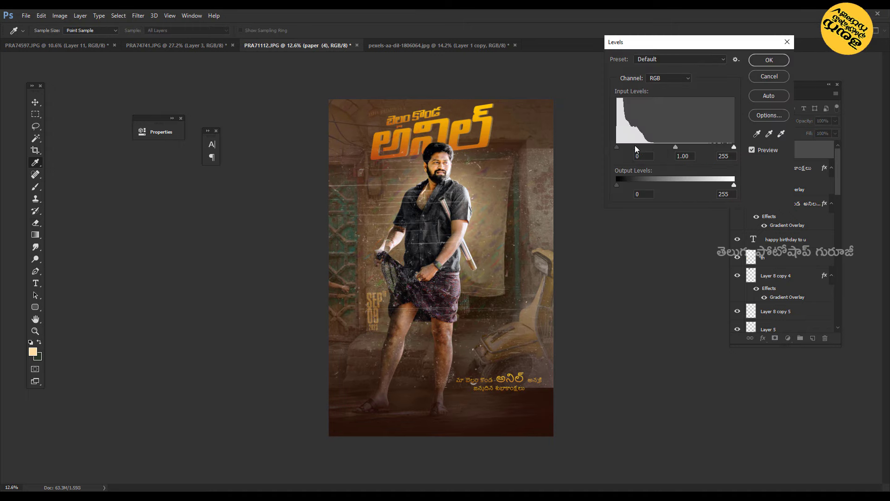
pyautogui.click(752, 76)
pyautogui.moveTo(574, 223)
pyautogui.mouseDown()
pyautogui.moveTo(455, 348)
pyautogui.moveTo(472, 348)
pyautogui.mouseUp()
# Step: Rescale and shorten the paper texture, then merge both paper layers into one
pyautogui.hotkey('ctrl', 't')
pyautogui.moveTo(326, 475)
pyautogui.mouseDown()
pyautogui.moveTo(327, 445)
pyautogui.moveTo(318, 455)
pyautogui.mouseUp()
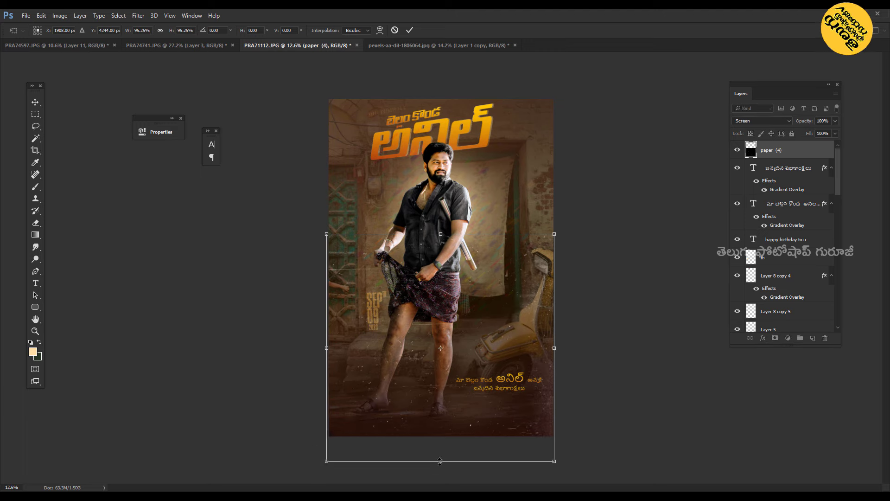
pyautogui.moveTo(440, 461); pyautogui.dragTo(452, 436)
pyautogui.press('Return')
pyautogui.moveTo(498, 259); pyautogui.dragTo(501, 255)
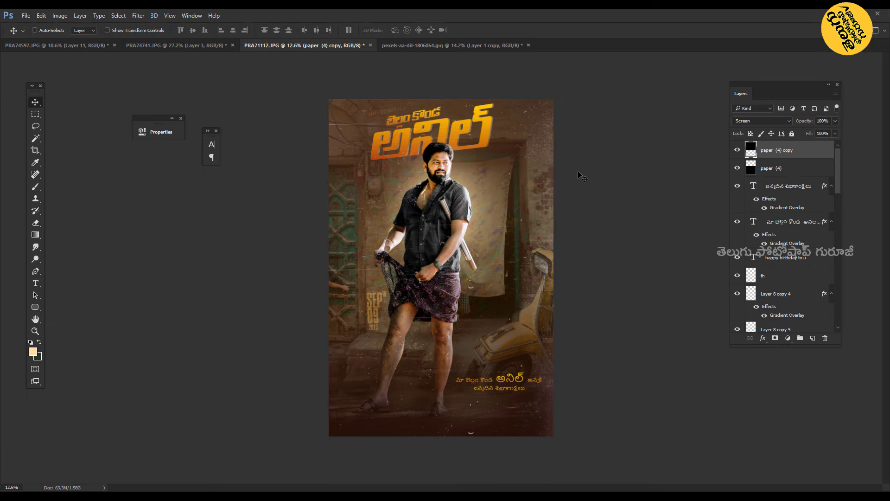
pyautogui.keyDown('shift'); pyautogui.click(779, 171); pyautogui.keyUp('shift')
pyautogui.hotkey('ctrl', 'e')
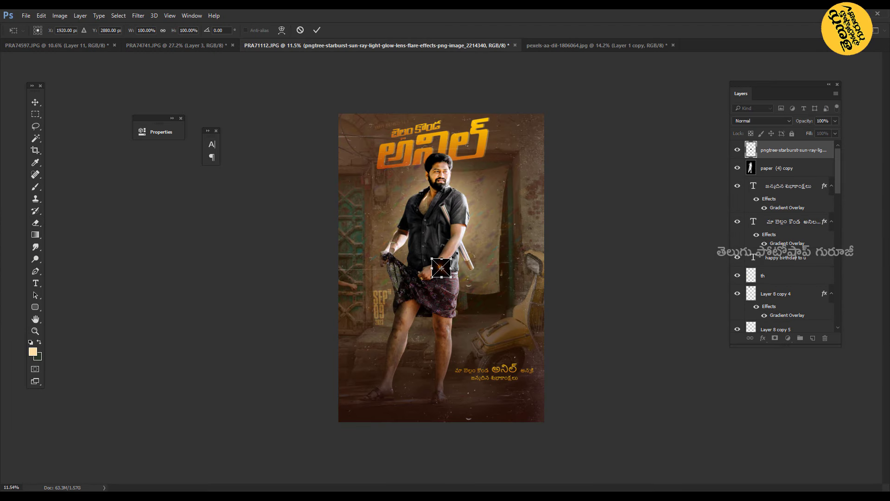
# Step: Enlarge the starburst flare, blend it in Screen mode, place it by the right shoulder, and apply Levels
pyautogui.moveTo(451, 278); pyautogui.dragTo(488, 312)
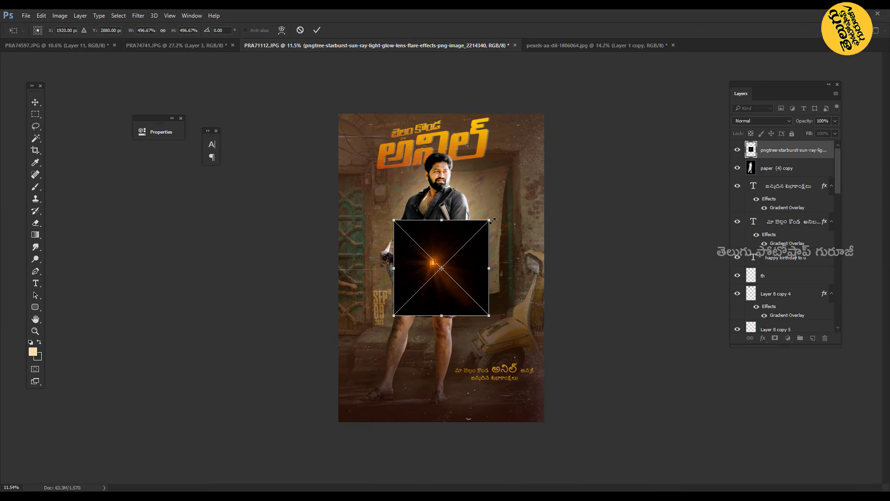
pyautogui.press('Return')
pyautogui.hotkey('alt', 'shift', 's')
pyautogui.moveTo(448, 277)
pyautogui.mouseDown()
pyautogui.moveTo(481, 133)
pyautogui.moveTo(478, 267)
pyautogui.moveTo(399, 257)
pyautogui.moveTo(512, 204)
pyautogui.mouseUp()
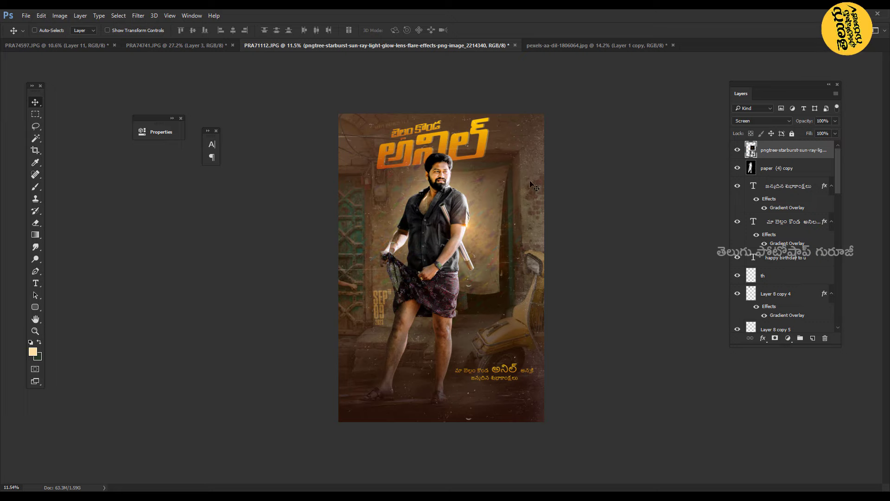
pyautogui.moveTo(520, 169); pyautogui.dragTo(499, 222)
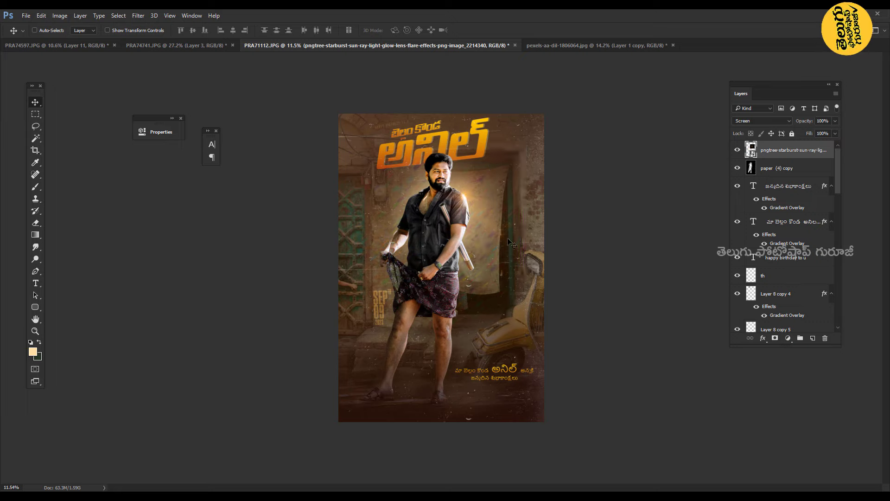
pyautogui.scroll(3, 463, 220)
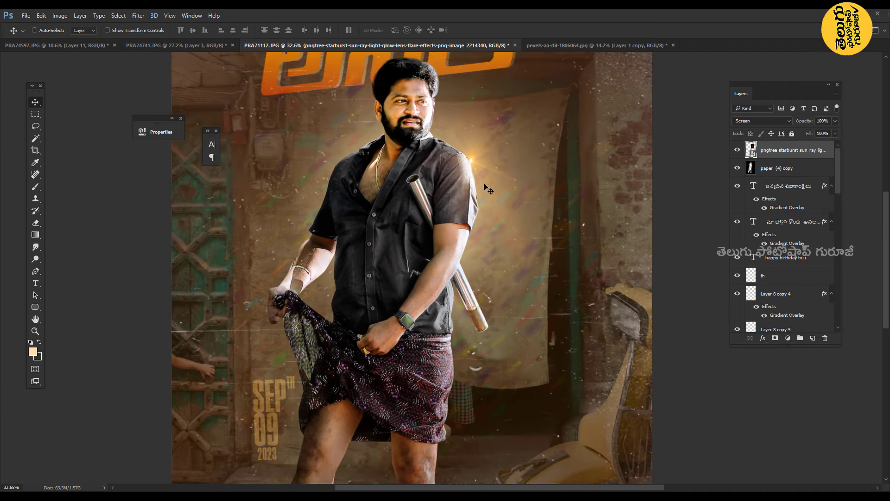
pyautogui.scroll(3, 463, 220)
pyautogui.hotkey('ctrl', 'l')
pyautogui.press('Return')
# Step: Place the dust particles image, invert it to light specks, and position it over the poster
pyautogui.hotkey('ctrl', '0')
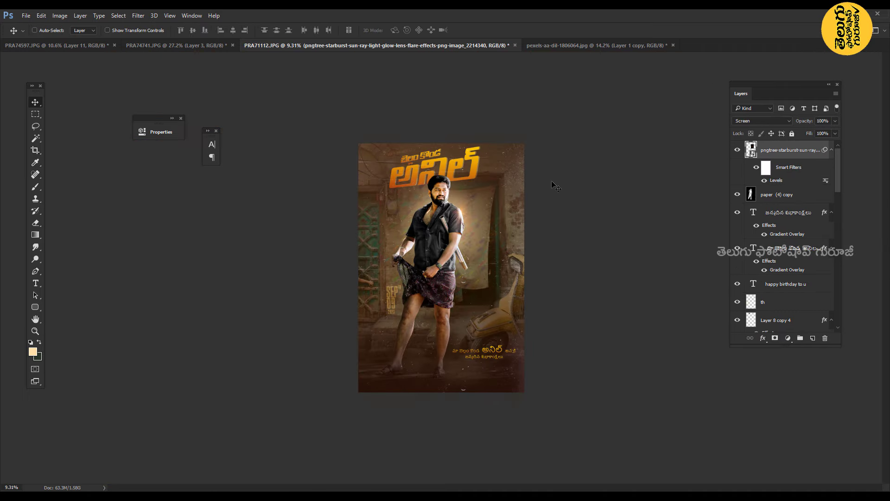
pyautogui.press('Return')
pyautogui.hotkey('ctrl', 'i')
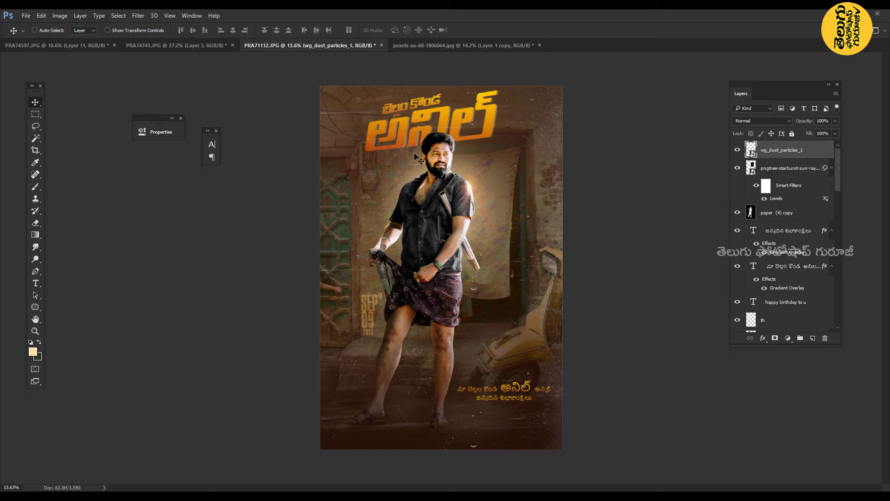
pyautogui.moveTo(385, 410); pyautogui.dragTo(422, 427)
pyautogui.scroll(3, 421, 427)
pyautogui.moveTo(373, 281); pyautogui.dragTo(445, 260)
pyautogui.scroll(-3, 445, 260)
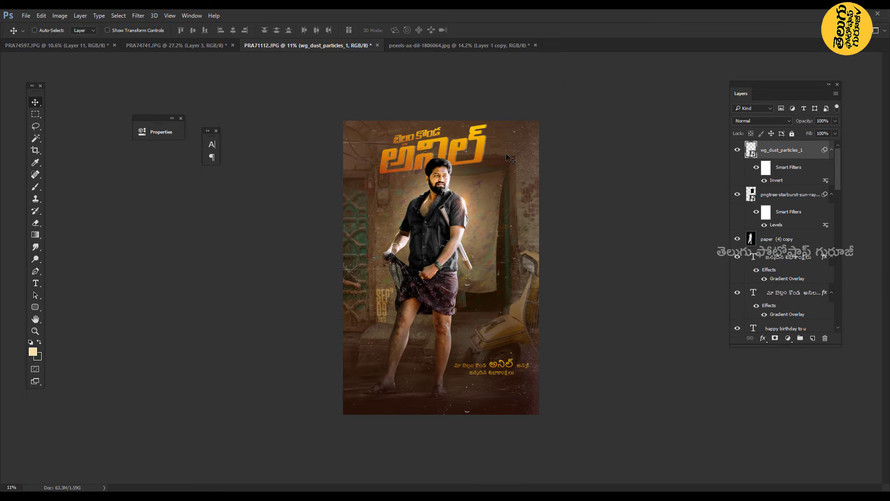
pyautogui.rightClick(488, 204)
pyautogui.click(496, 277)
pyautogui.scroll(3, 313, 299)
# Step: Add the birthday text as the top layer in Alexandria font with All Caps
pyautogui.press('t')
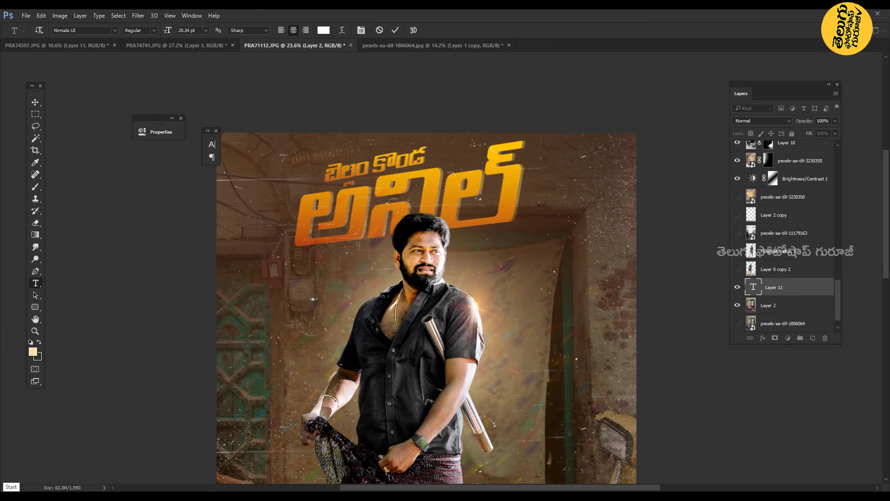
pyautogui.hotkey('ctrl', 'v')
pyautogui.hotkey('ctrl', 'shift', ']')
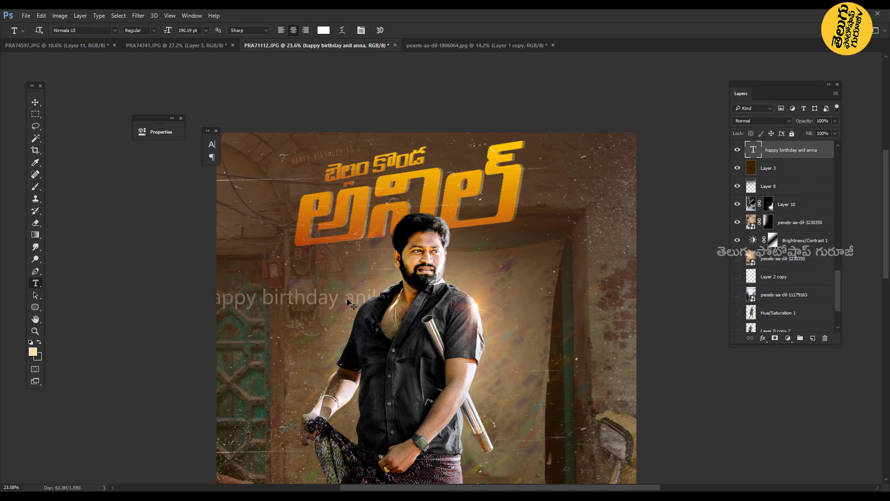
pyautogui.hotkey('ctrl', 't')
pyautogui.press('Return')
pyautogui.hotkey('ctrl', 'r')
pyautogui.click(115, 30)
pyautogui.click(92, 103)
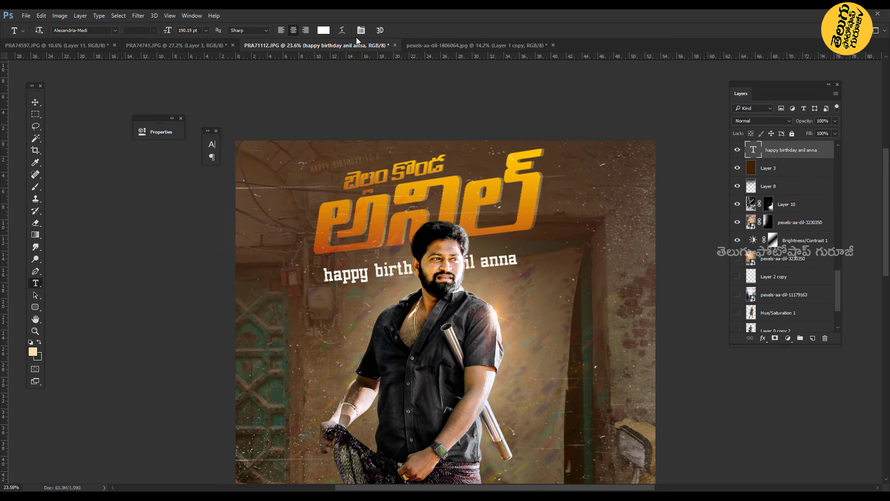
pyautogui.click(212, 145)
pyautogui.click(440, 267)
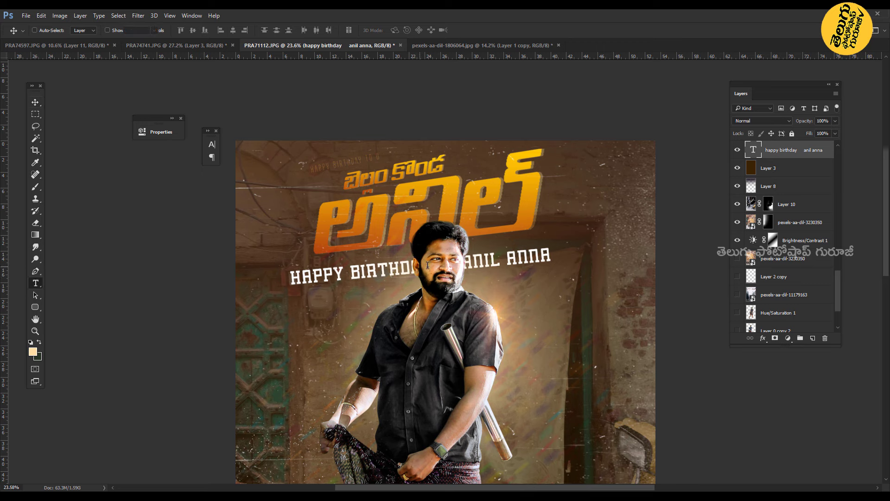
pyautogui.hotkey('ctrl', 'Return')
# Step: Duplicate the birthday text twice, shrinking each copy below the previous line
pyautogui.hotkey('ctrl', 'j')
pyautogui.scroll(2, 417, 279)
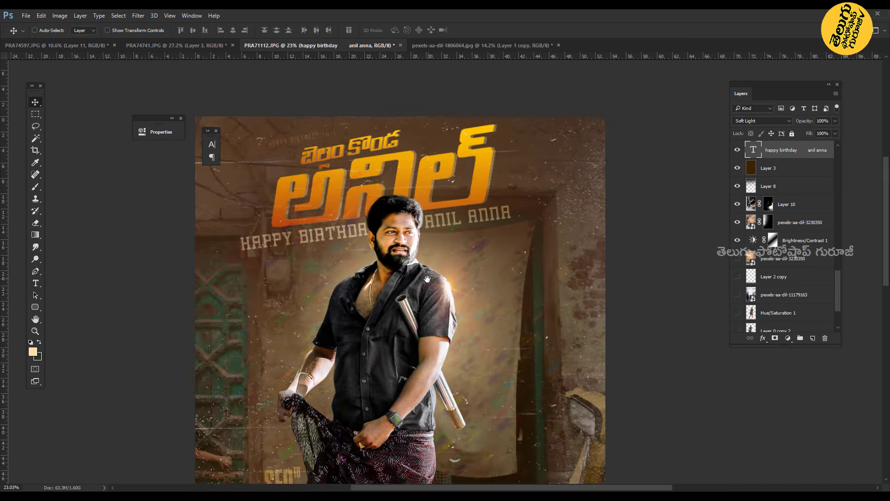
pyautogui.hotkey('ctrl', 't')
pyautogui.moveTo(477, 225); pyautogui.dragTo(445, 241)
pyautogui.press('Return')
pyautogui.hotkey('ctrl', 'j')
pyautogui.hotkey('ctrl', 't')
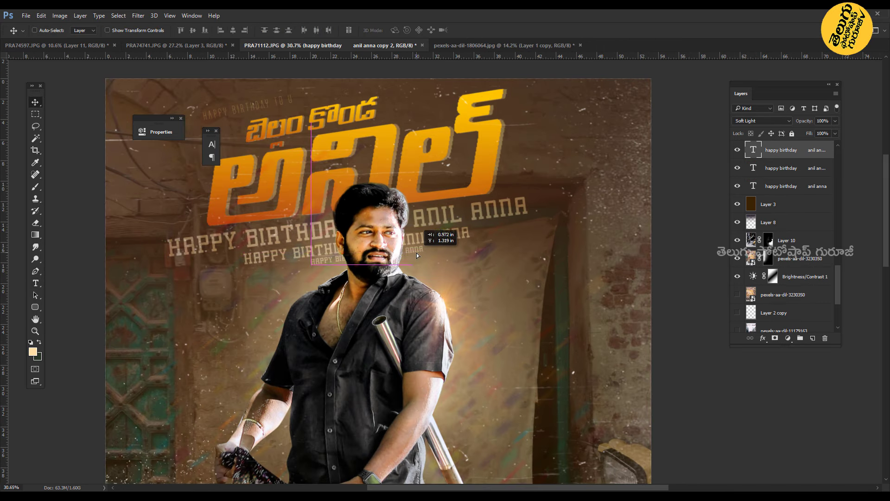
pyautogui.press('Return')
pyautogui.hotkey('ctrl', '0')
# Step: Shrink the three HAPPY BIRTHDAY lines under the title, merge them, and flip a duplicate to the right
pyautogui.hotkey('alt', 'shift', '[')
pyautogui.hotkey('alt', 'shift', '[')
pyautogui.scroll(1, 459, 292)
pyautogui.hotkey('ctrl', 't')
pyautogui.moveTo(464, 186); pyautogui.dragTo(456, 152)
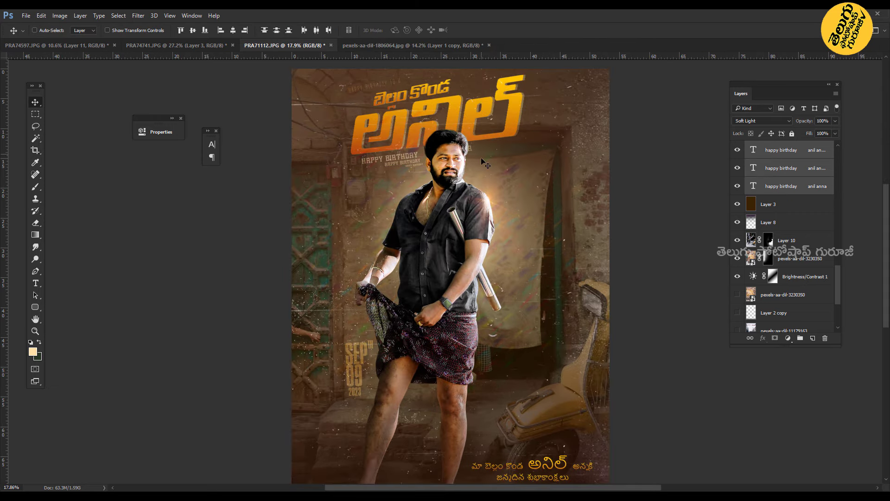
pyautogui.press('Return')
pyautogui.scroll(3, 458, 152)
pyautogui.hotkey('ctrl', 'e')
pyautogui.moveTo(325, 157); pyautogui.dragTo(542, 155)
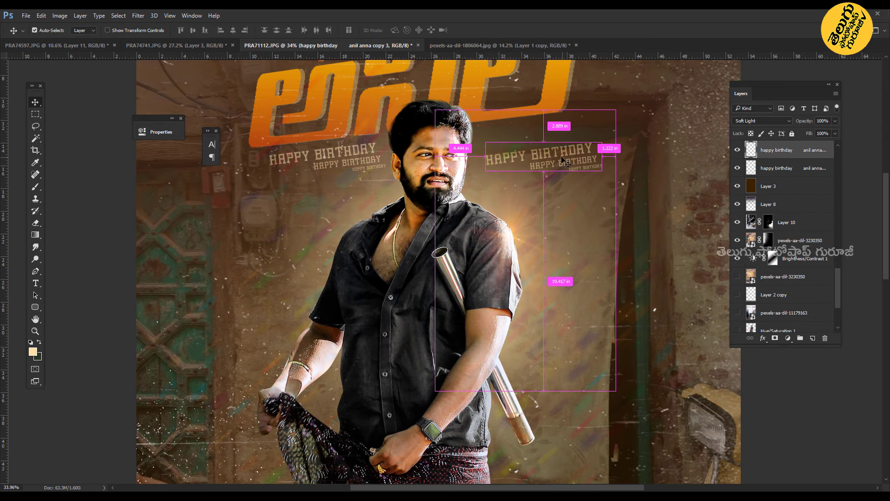
pyautogui.hotkey('ctrl', 't')
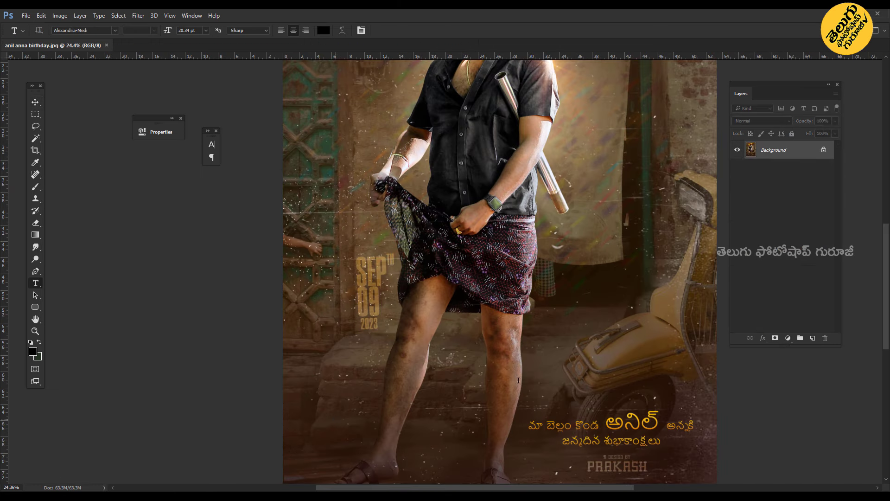
# Step: Add a small credit-name line at the bottom, then smooth the dark cheek blemishes with a larger brush
pyautogui.click(532, 369)
pyautogui.hotkey('ctrl', 'v')
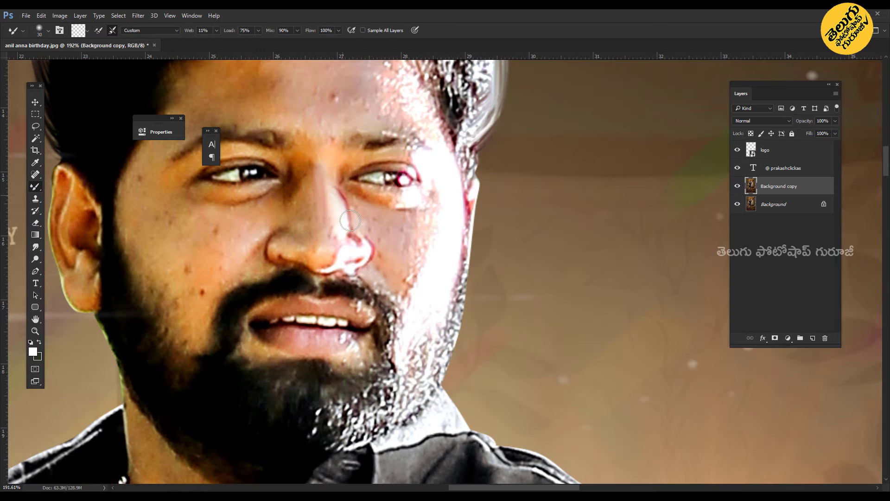
pyautogui.press(']')
pyautogui.press(']')
pyautogui.press(']')
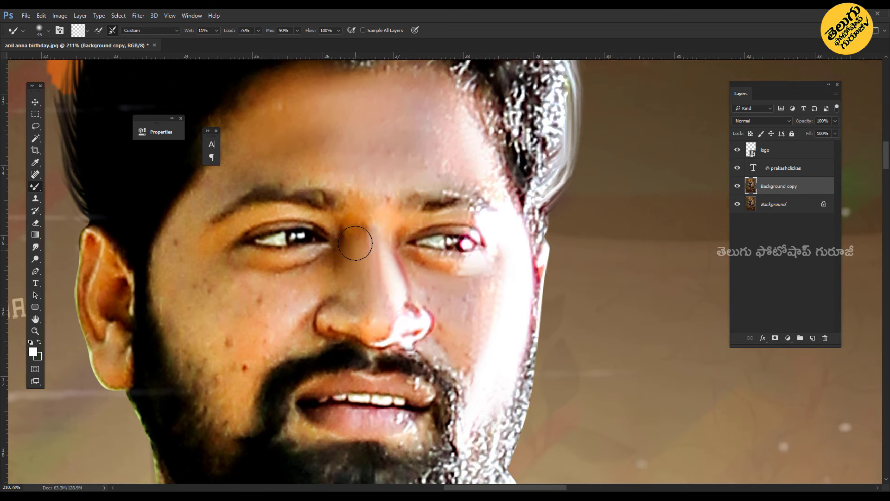
pyautogui.moveTo(239, 328); pyautogui.dragTo(260, 389)
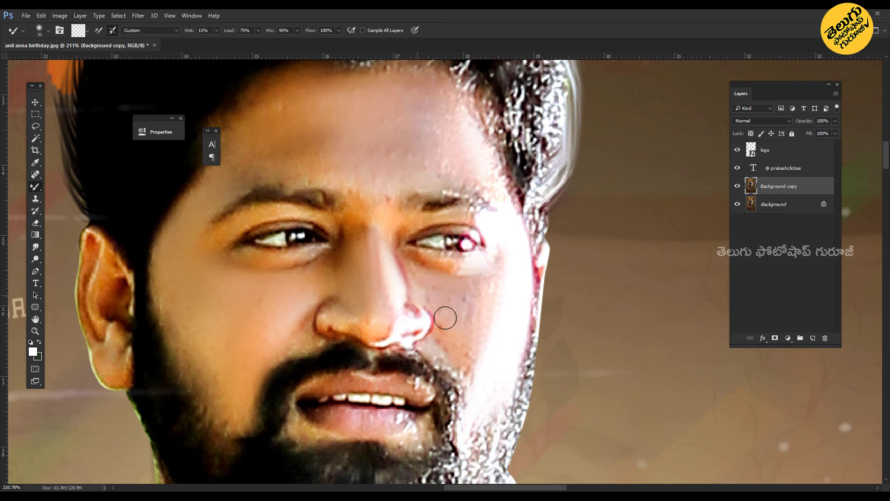
# Step: Smooth the chest skin beside the gold chain with a slightly smaller brush
pyautogui.scroll(-3, 331, 328)
pyautogui.scroll(-3, 192, 286)
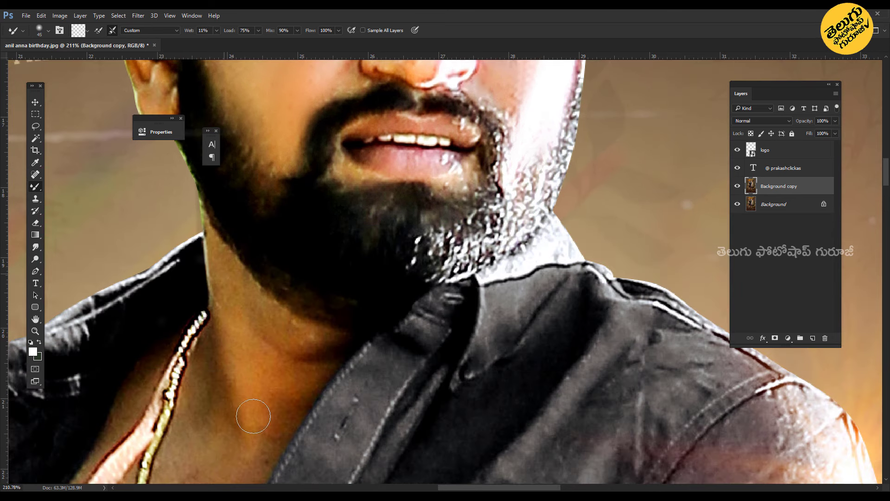
pyautogui.scroll(-3, 327, 347)
pyautogui.press('[')
pyautogui.moveTo(166, 286); pyautogui.dragTo(185, 371)
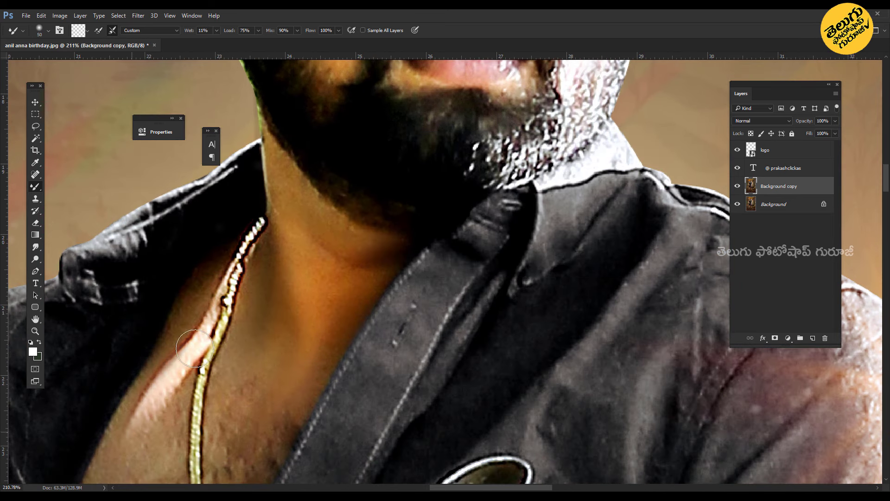
pyautogui.scroll(-5, 221, 251)
# Step: Smudge the rough outer edge of the beard, then return to an enlarged Mixer Brush
pyautogui.click(35, 246)
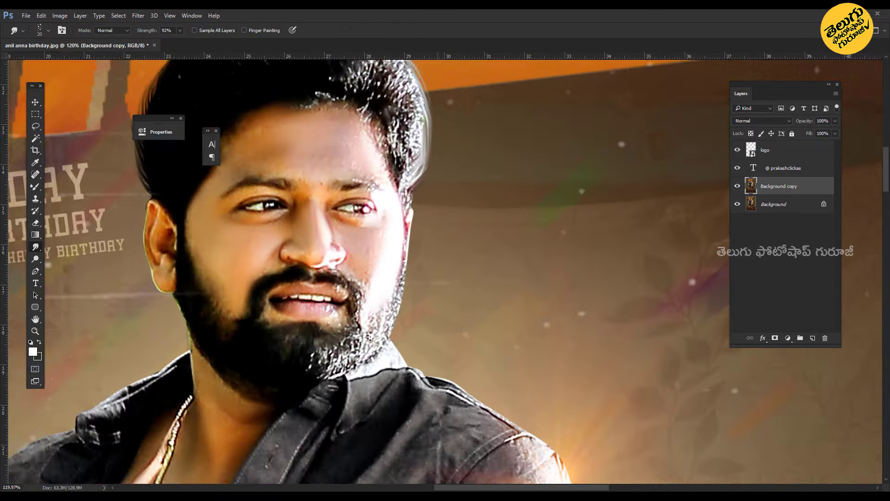
pyautogui.scroll(6, 427, 316)
pyautogui.moveTo(462, 239); pyautogui.dragTo(471, 200)
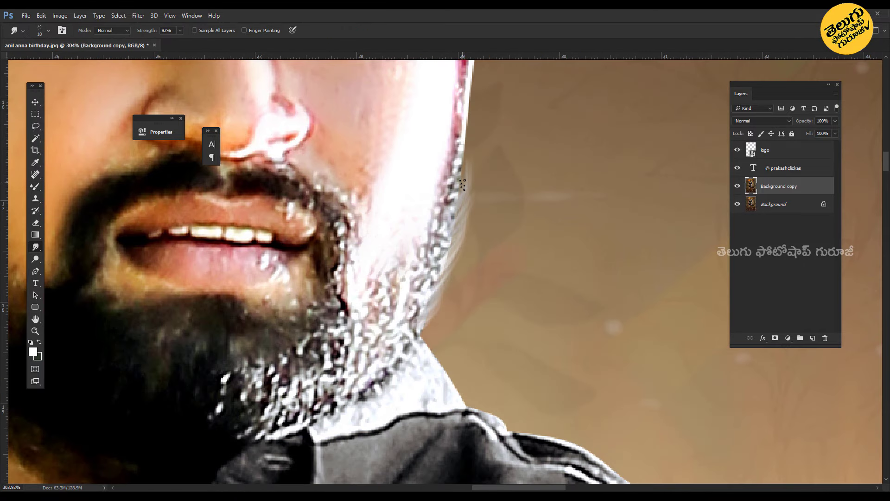
pyautogui.scroll(-5, 461, 160)
pyautogui.click(35, 186)
pyautogui.scroll(5, 349, 269)
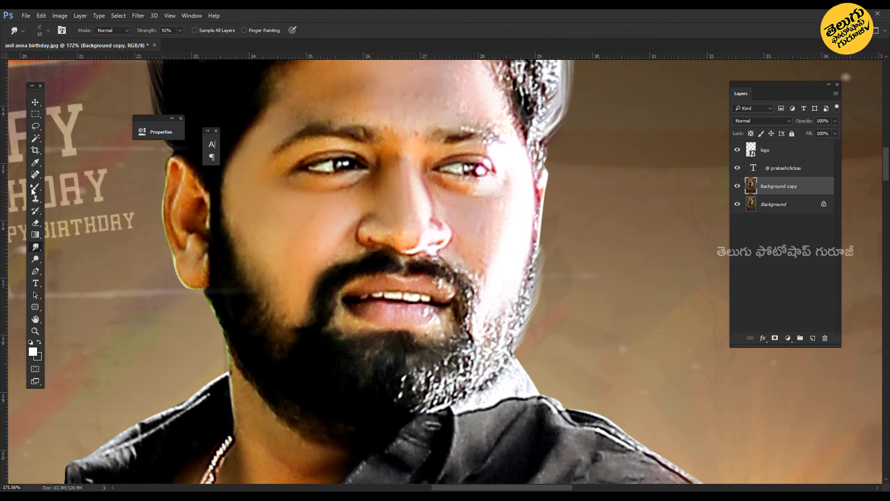
pyautogui.scroll(2, 343, 267)
pyautogui.press(']')
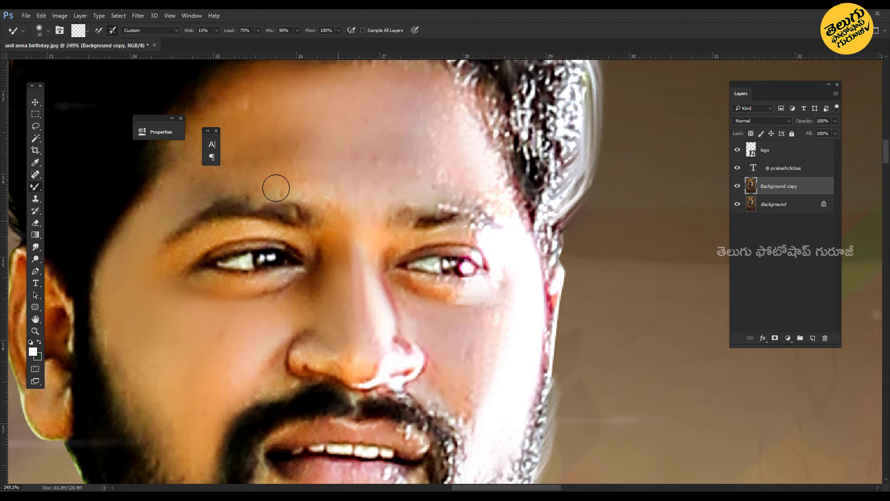
pyautogui.scroll(-4, 349, 176)
pyautogui.scroll(-3, 544, 188)
pyautogui.scroll(-3, 553, 197)
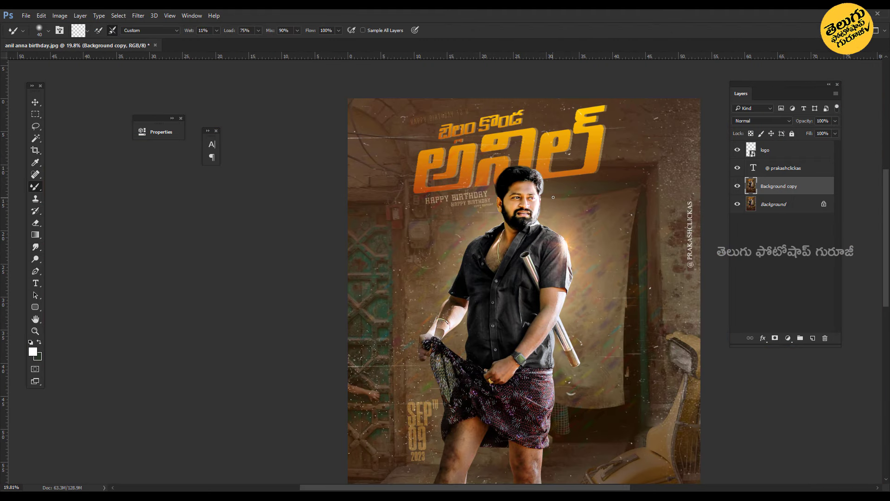
# Step: Raise the Background copy layer's Match Color intensity to 120
pyautogui.click(780, 153)
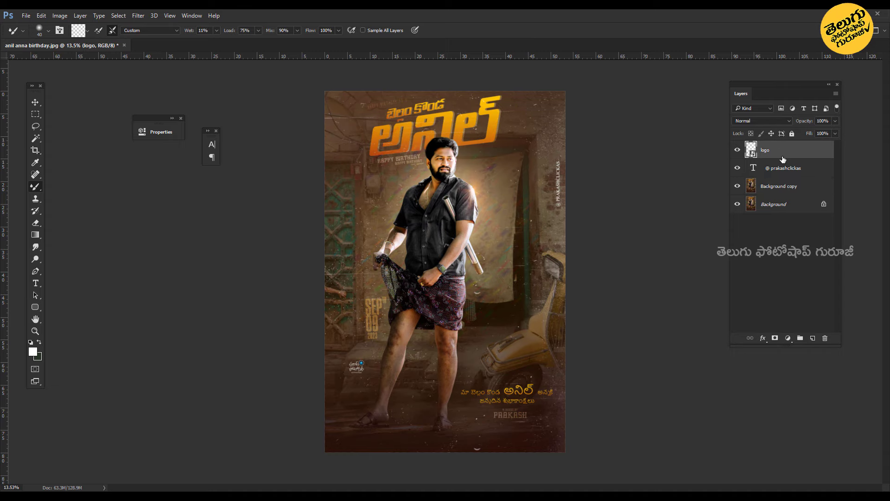
pyautogui.click(777, 193)
pyautogui.click(60, 16)
pyautogui.click(206, 221)
pyautogui.moveTo(651, 146); pyautogui.dragTo(661, 145)
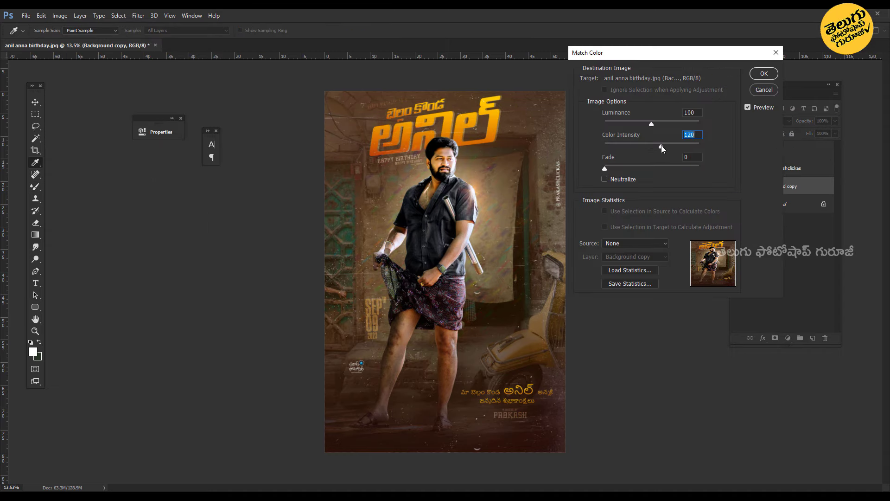
pyautogui.click(764, 73)
# Step: Paint a Quick Mask over both forearms and turn it into a selection
pyautogui.press('b')
pyautogui.scroll(5, 426, 326)
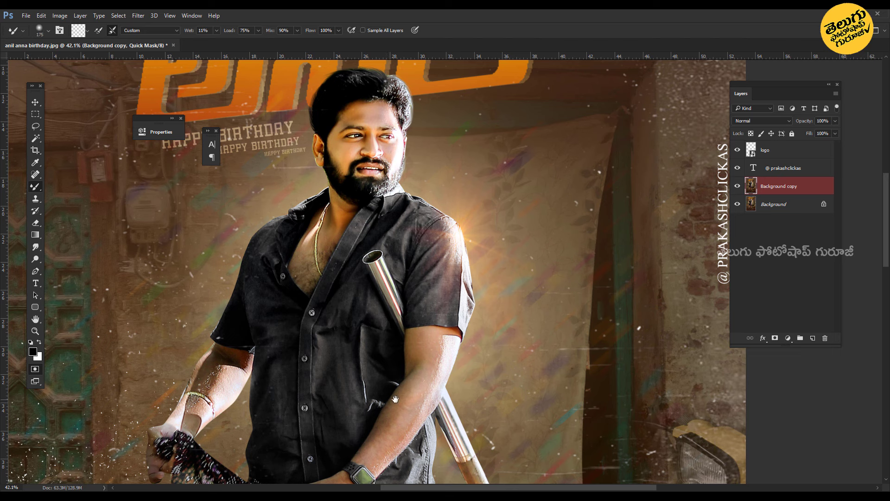
pyautogui.moveTo(395, 399); pyautogui.dragTo(412, 292)
pyautogui.hotkey('shift', 'b')
pyautogui.click(47, 30)
pyautogui.press('q')
pyautogui.moveTo(433, 261); pyautogui.dragTo(417, 301)
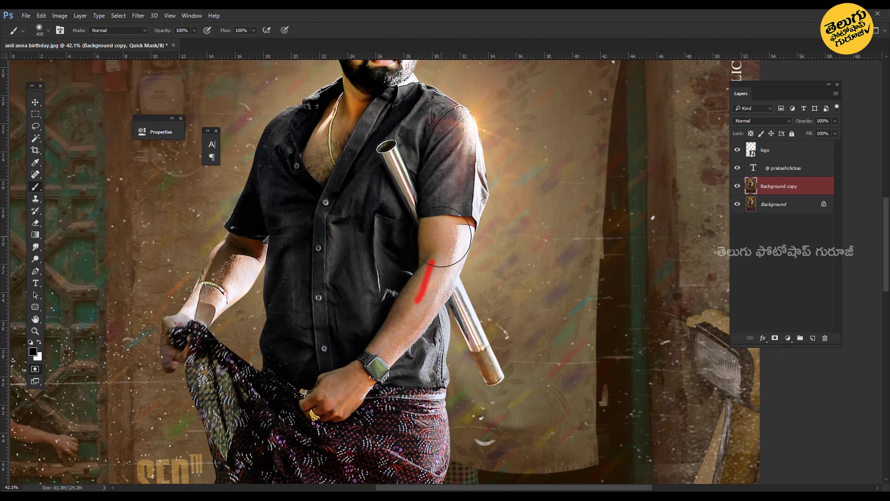
pyautogui.moveTo(441, 237); pyautogui.dragTo(325, 399)
pyautogui.moveTo(260, 250); pyautogui.dragTo(185, 334)
pyautogui.press('q')
# Step: Warm the forearms with Color Balance, shifting midtones and highlights toward red and yellow
pyautogui.scroll(-3, 353, 293)
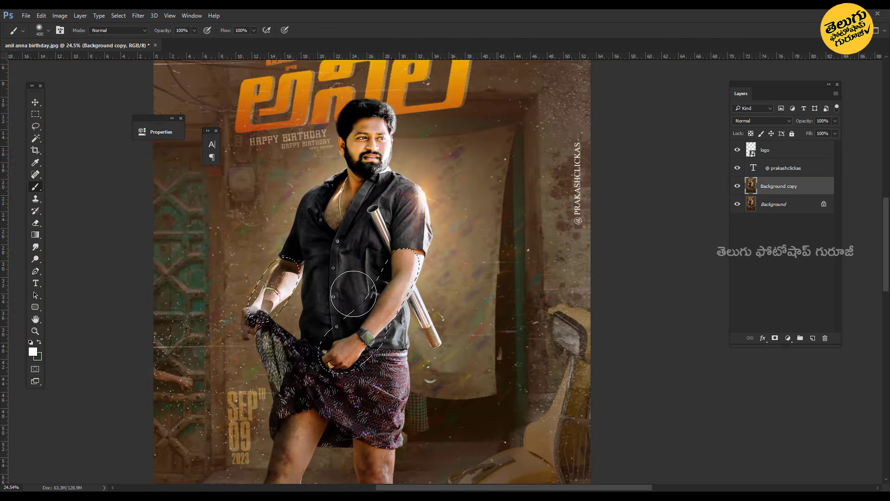
pyautogui.scroll(1, 310, 310)
pyautogui.hotkey('ctrl', 'b')
pyautogui.moveTo(604, 75); pyautogui.dragTo(602, 96)
pyautogui.click(629, 123)
pyautogui.moveTo(603, 74); pyautogui.dragTo(608, 74)
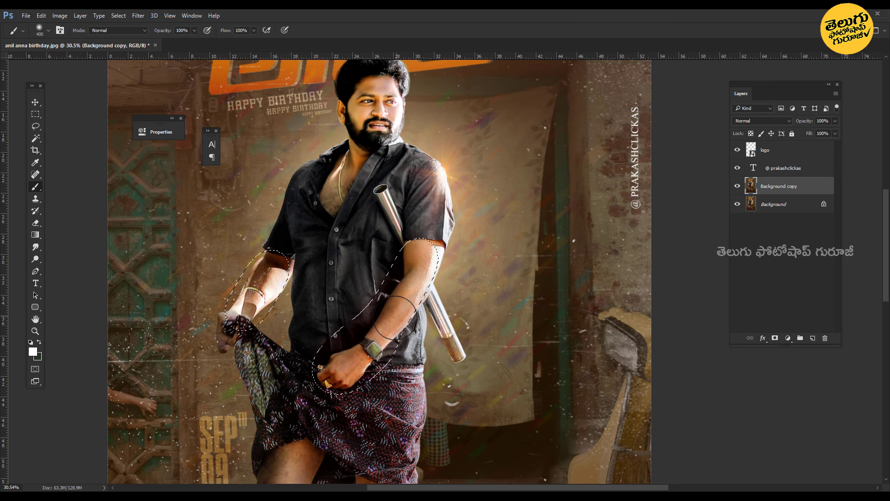
# Step: Apply a Levels adjustment to the selected forearms, then deselect them
pyautogui.hotkey('ctrl', '+')
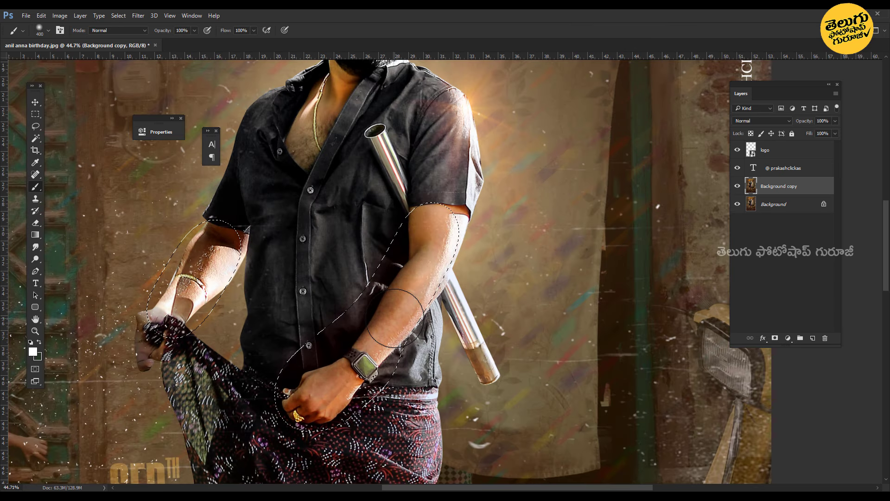
pyautogui.click(40, 102)
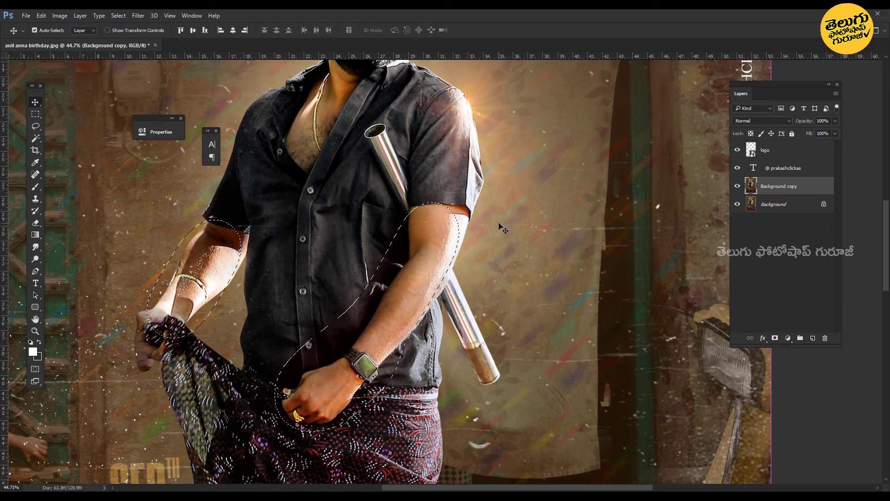
pyautogui.hotkey('ctrl', 'l')
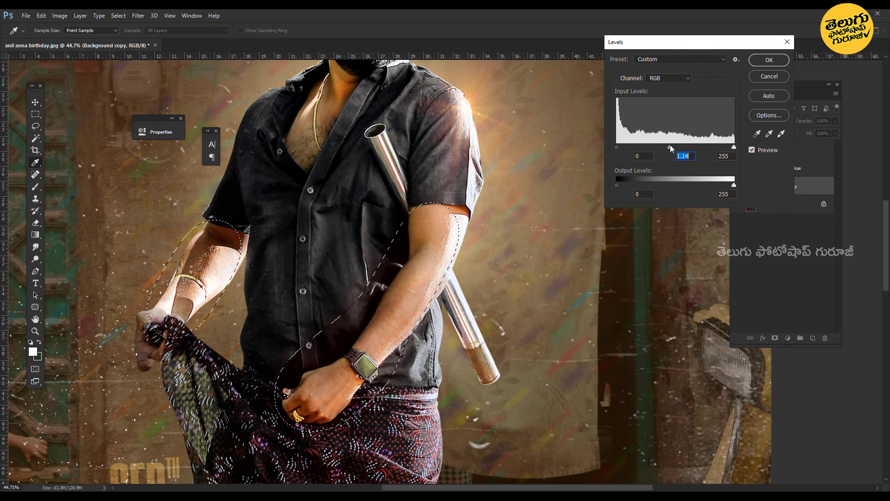
pyautogui.press('Return')
pyautogui.hotkey('ctrl', 'd')
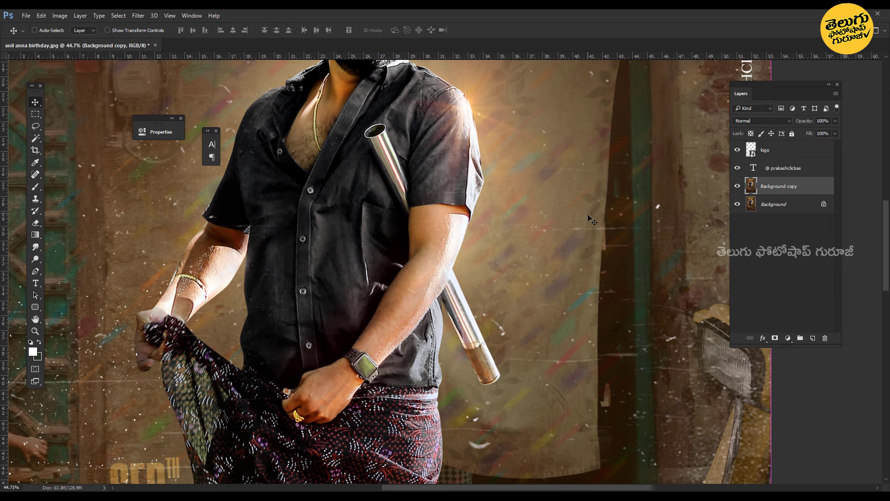
# Step: Quick-mask the face, neck and chest and convert the mask into a selection
pyautogui.scroll(-5, 381, 158)
pyautogui.scroll(5, 378, 157)
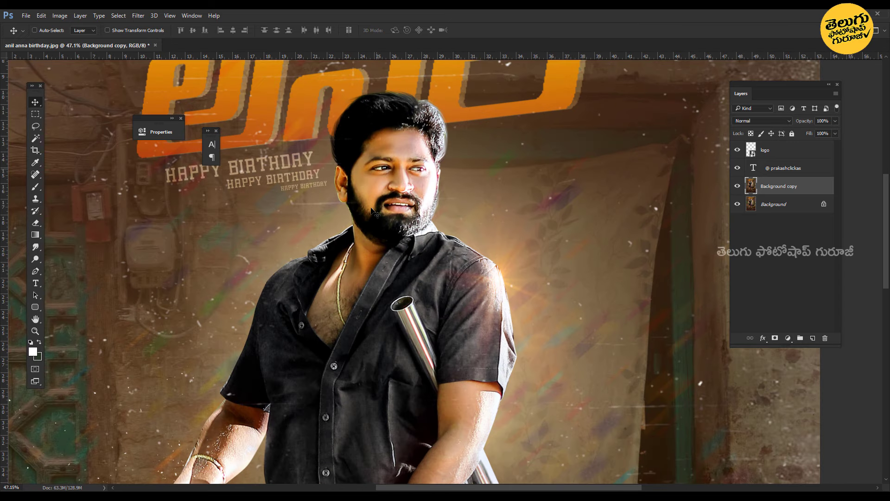
pyautogui.press('q')
pyautogui.press('b')
pyautogui.press('d')
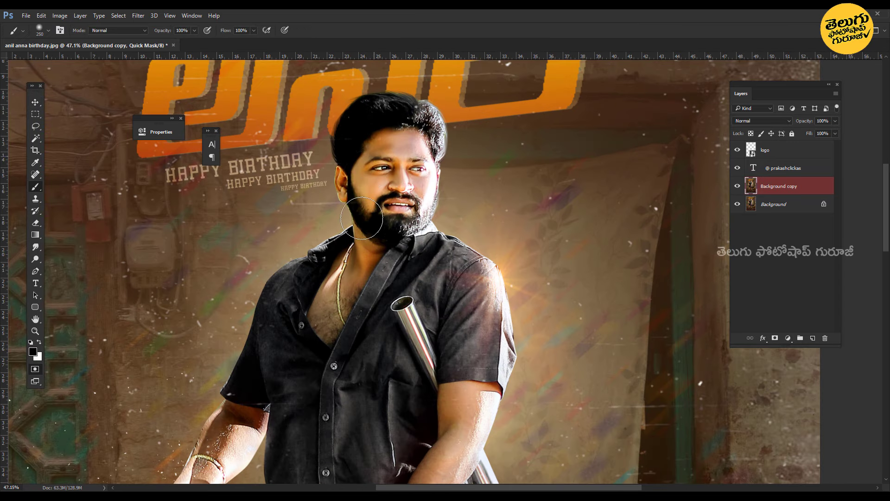
pyautogui.moveTo(371, 153); pyautogui.dragTo(350, 299)
pyautogui.press('q')
# Step: Shift the face area's shadows toward magenta (-13) with Color Balance
pyautogui.scroll(-5, 360, 291)
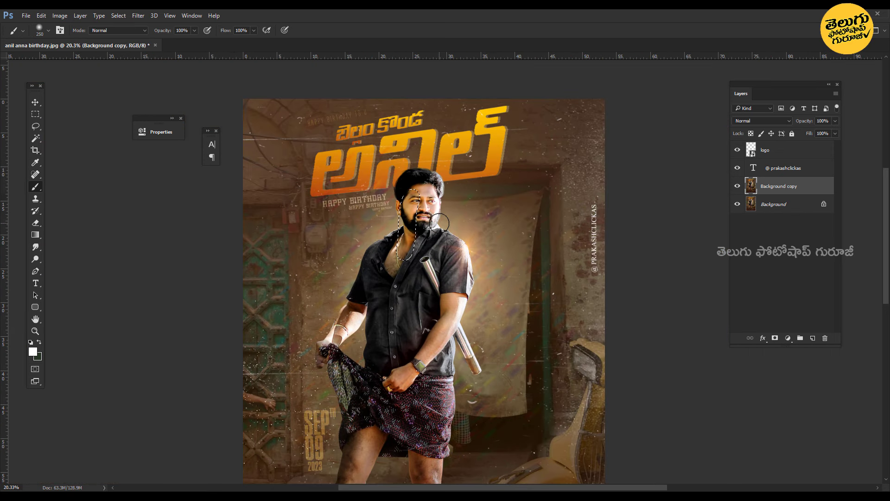
pyautogui.scroll(3, 498, 188)
pyautogui.hotkey('ctrl', 'b')
pyautogui.click(554, 124)
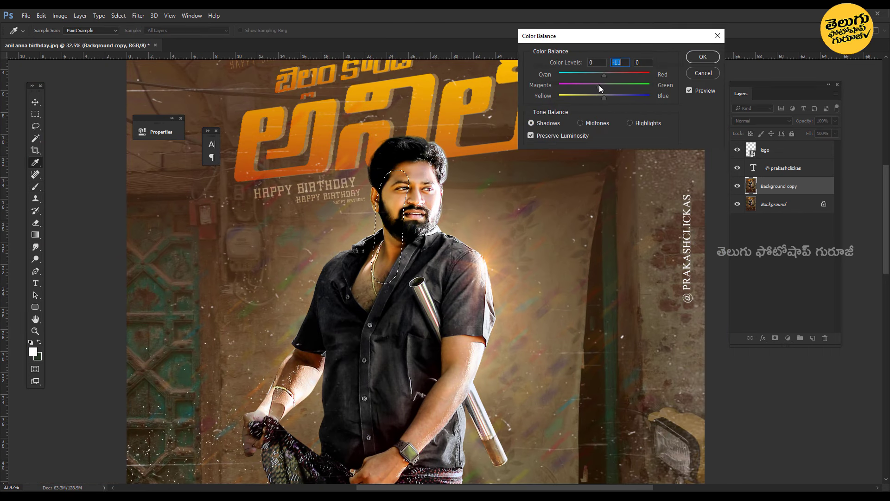
pyautogui.click(703, 56)
pyautogui.press('b')
pyautogui.scroll(-4, 527, 222)
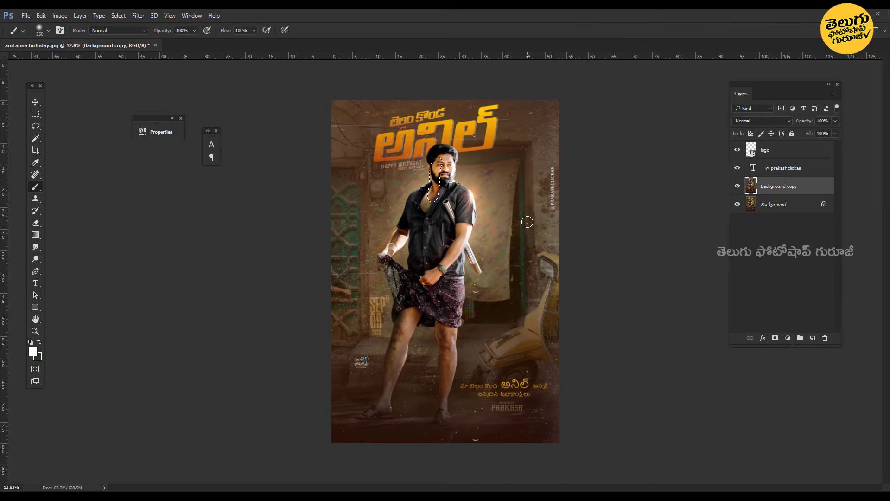
pyautogui.press('v')
pyautogui.scroll(-1, 524, 222)
pyautogui.scroll(1, 524, 225)
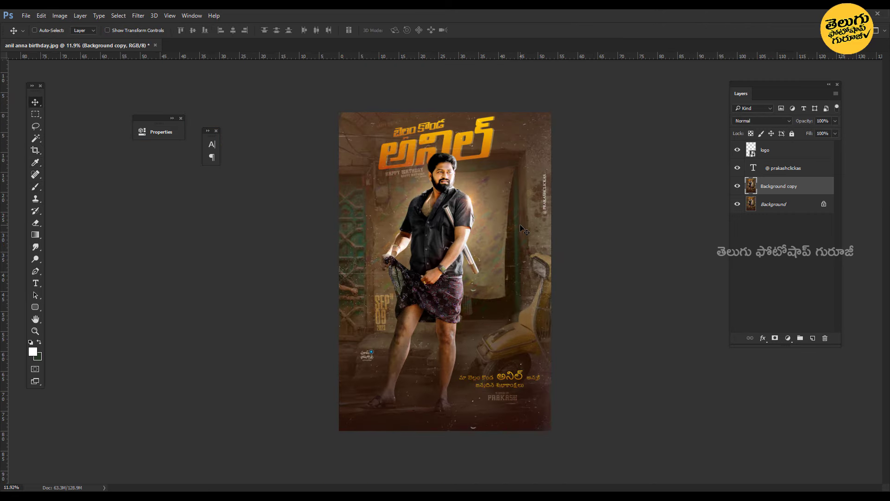